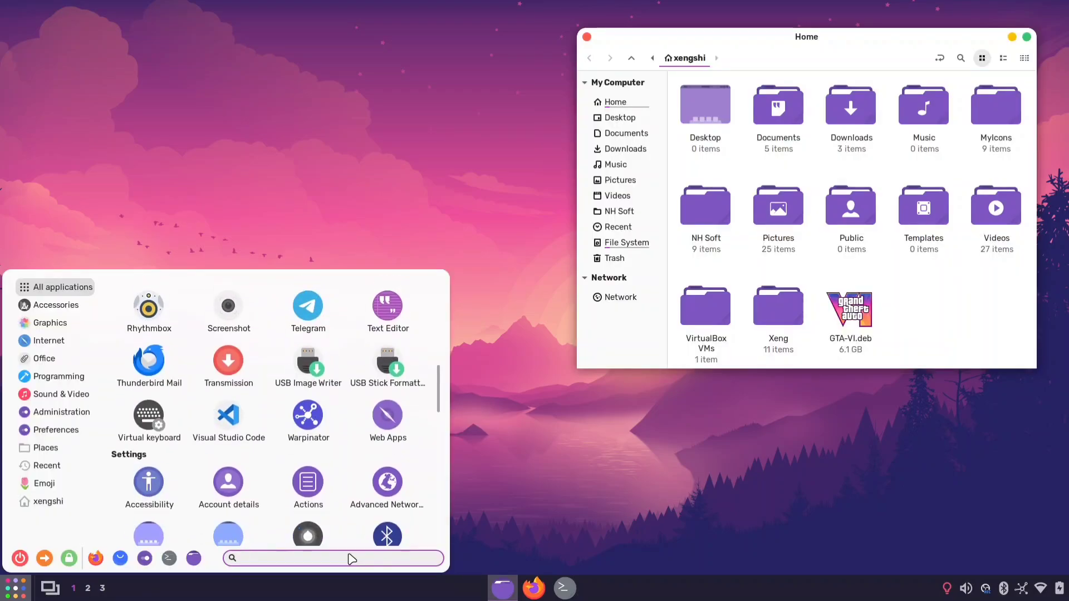
scroll(351, 557, "down", 8)
- Open System Settings and scroll through its panels
left_click(144, 558)
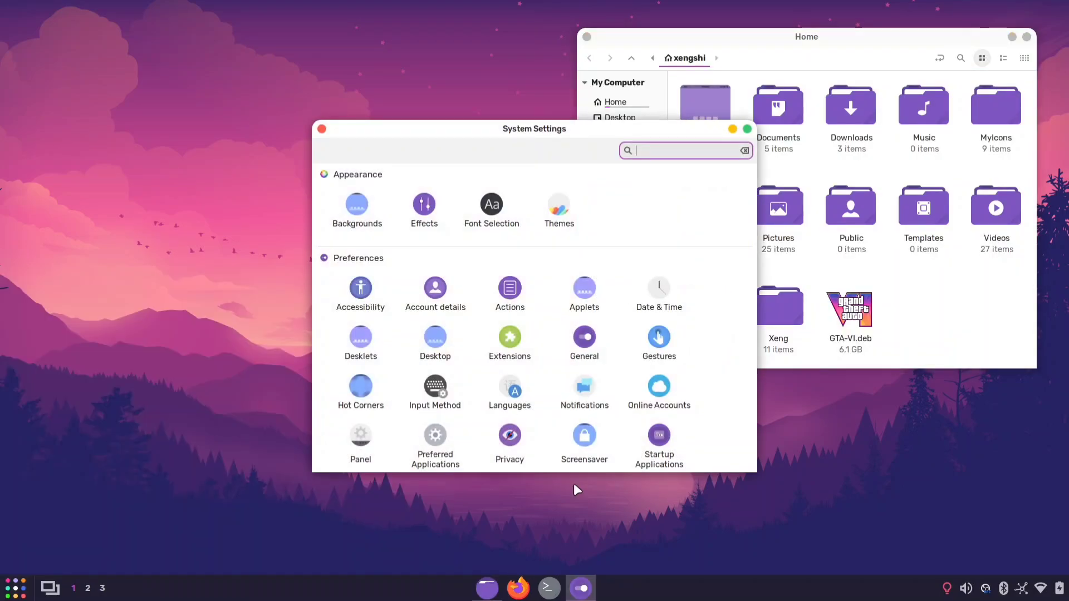
left_click_drag(556, 128, 265, 132)
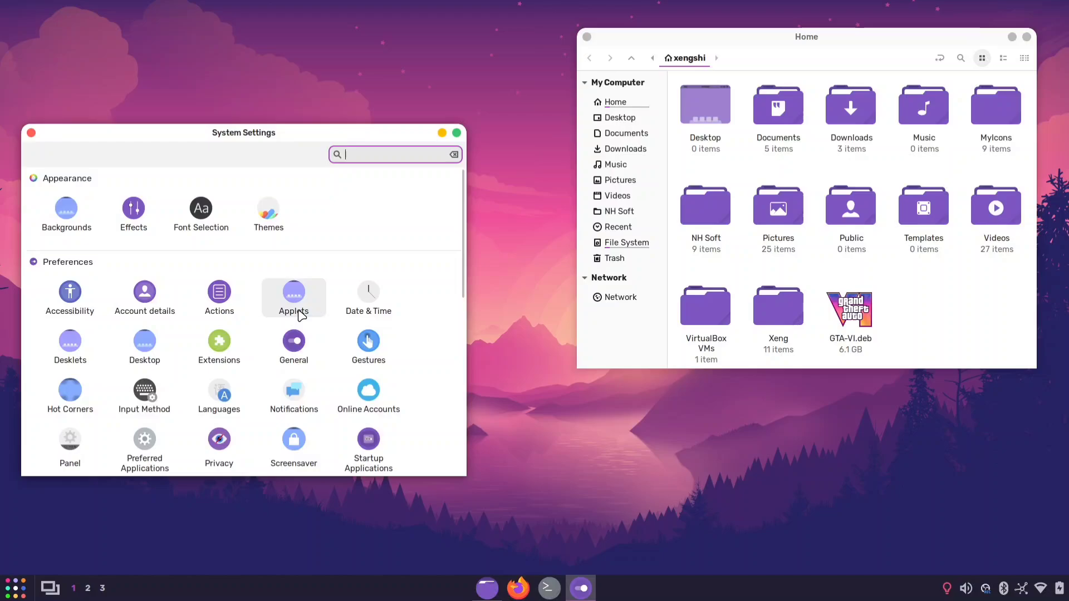
scroll(297, 307, "down", 5)
scroll(301, 312, "down", 3)
scroll(301, 313, "up", 8)
- Cycle through the open windows, return to Home, and list the open windows from the panel
key("alt+Tab")
key("alt+Tab")
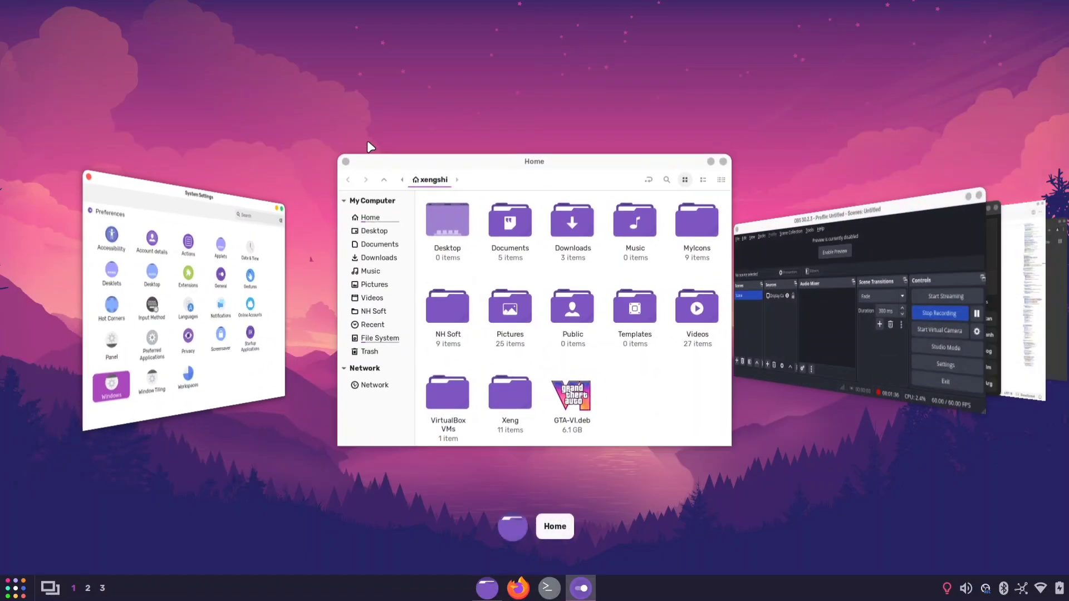
key("alt+Tab")
key("alt+Tab")
key("alt+Tab")
key("alt+Tab")
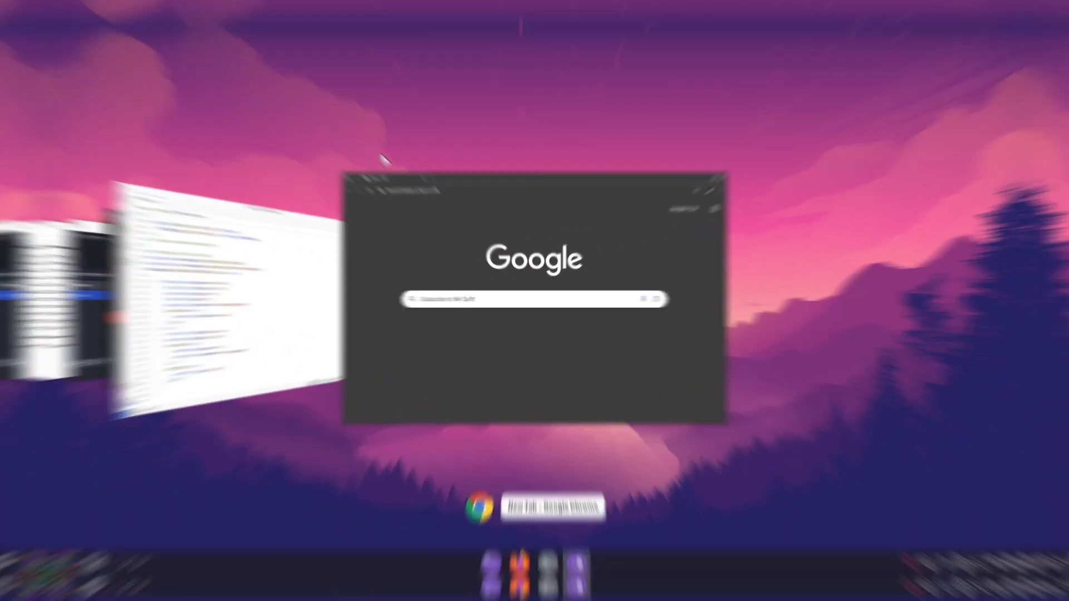
left_click(49, 589)
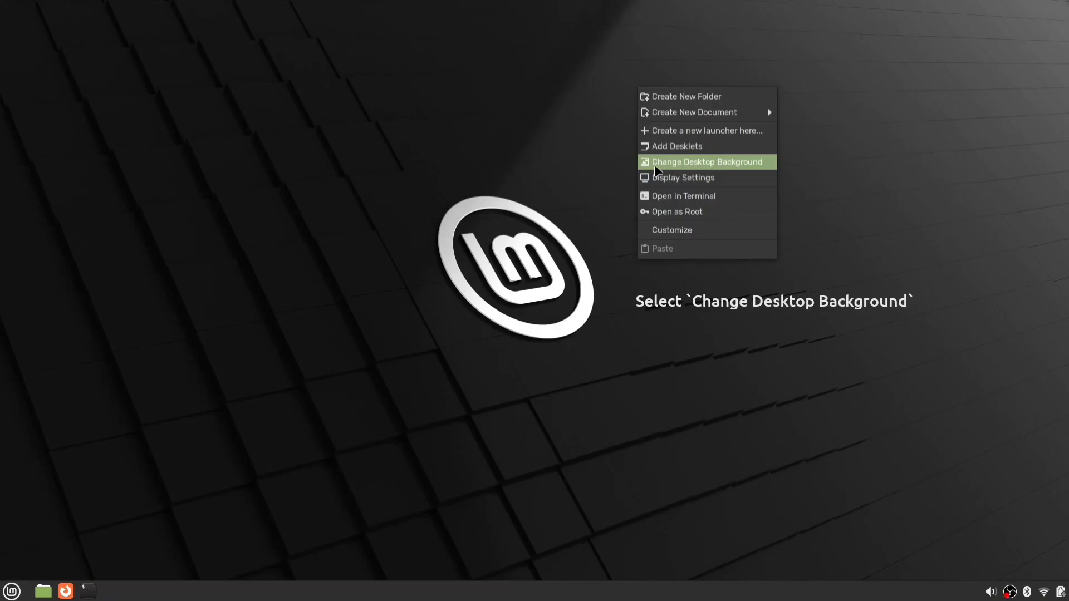
- Try several images from the Wallpapers folder and apply the pink lakeside landscape as the background
left_click(746, 165)
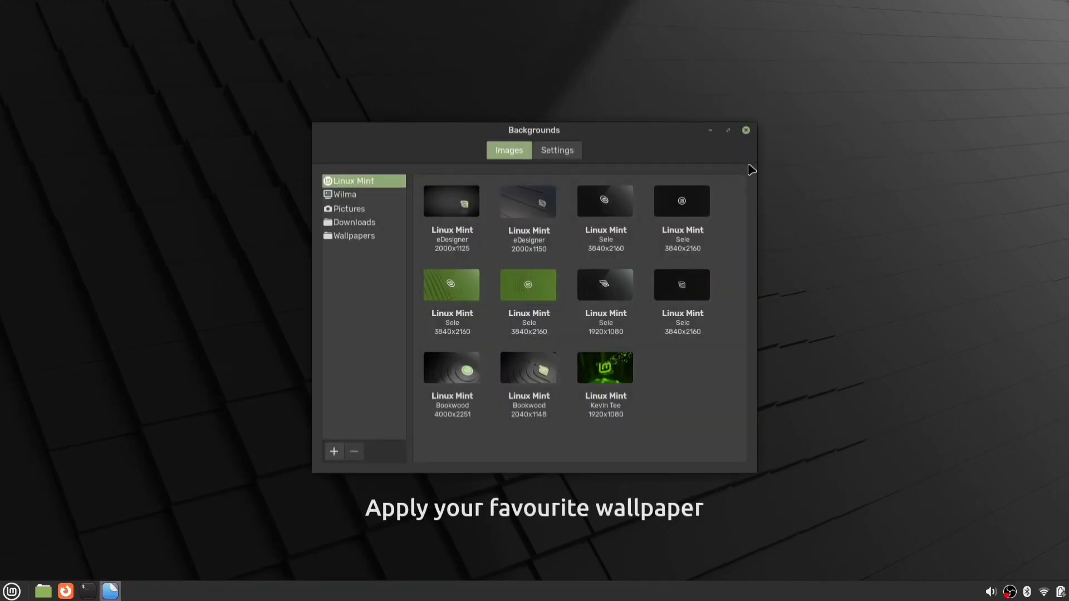
left_click(352, 236)
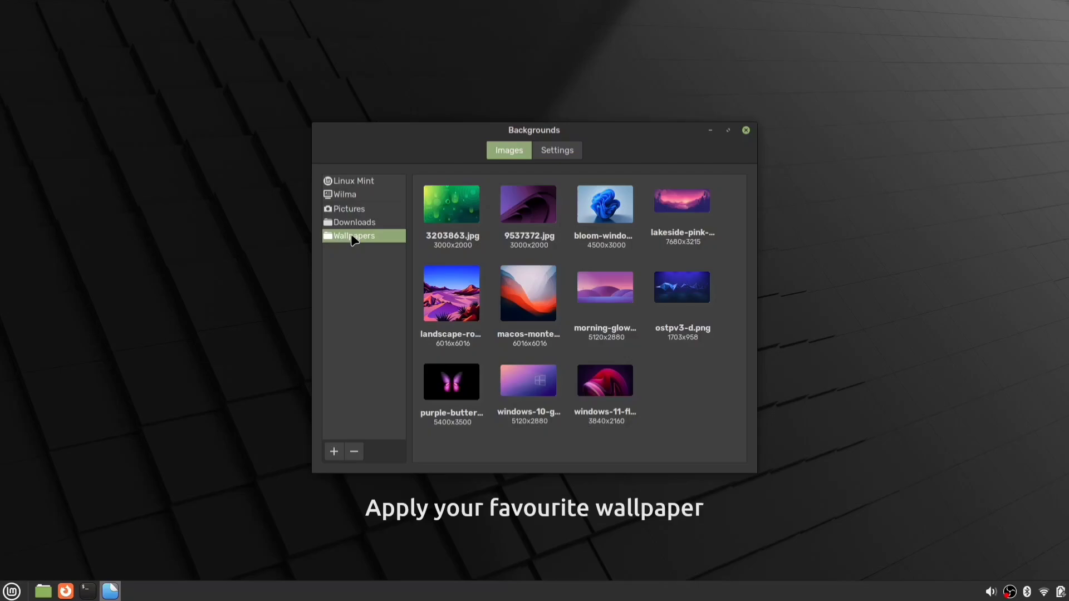
left_click(461, 212)
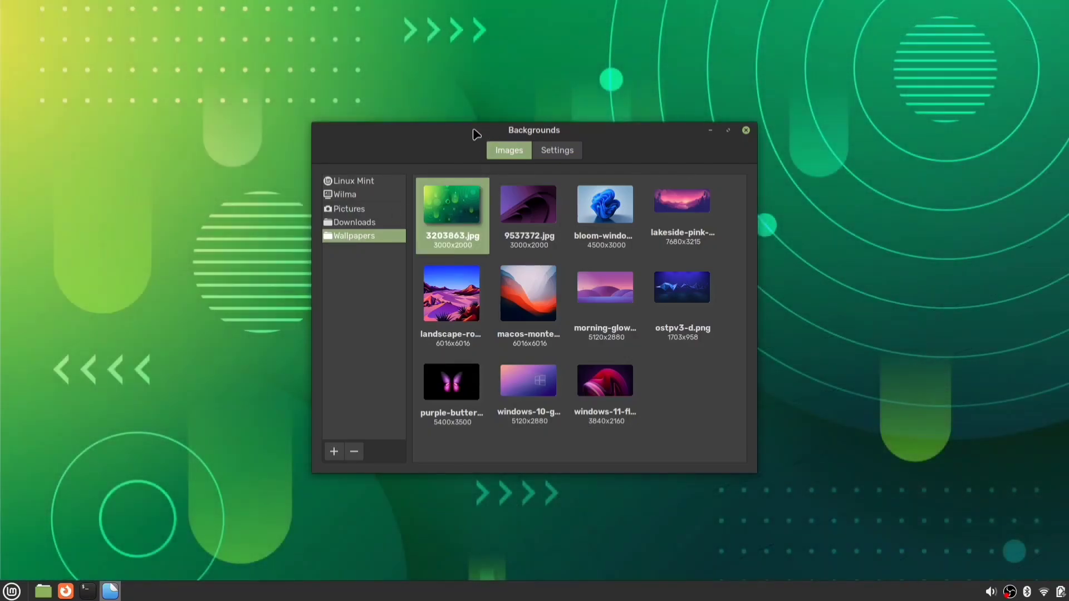
left_click_drag(473, 132, 296, 119)
left_click(354, 377)
left_click(345, 274)
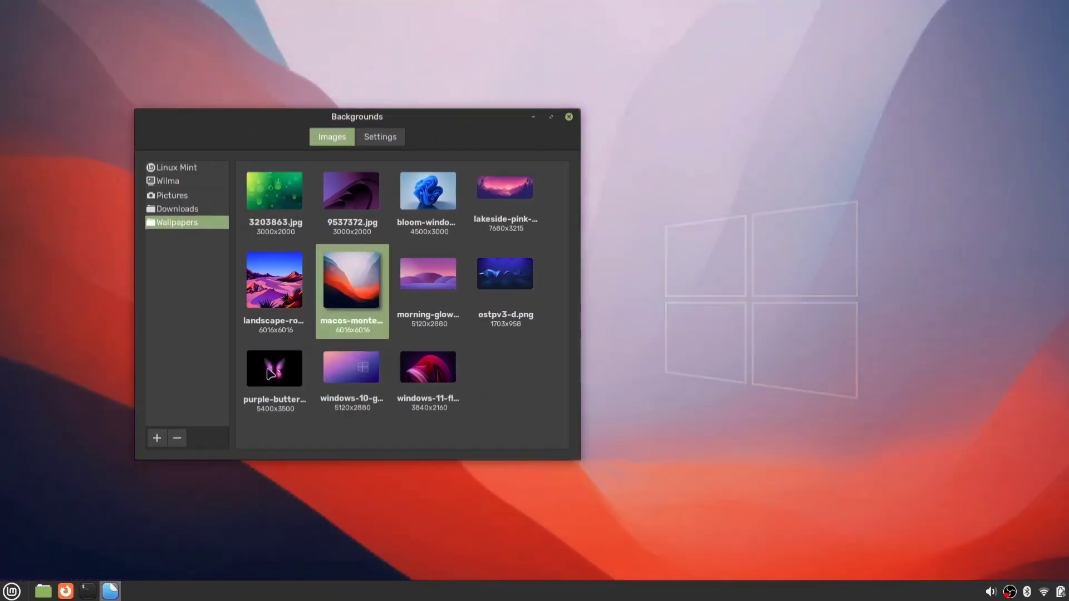
left_click(270, 373)
left_click(519, 200)
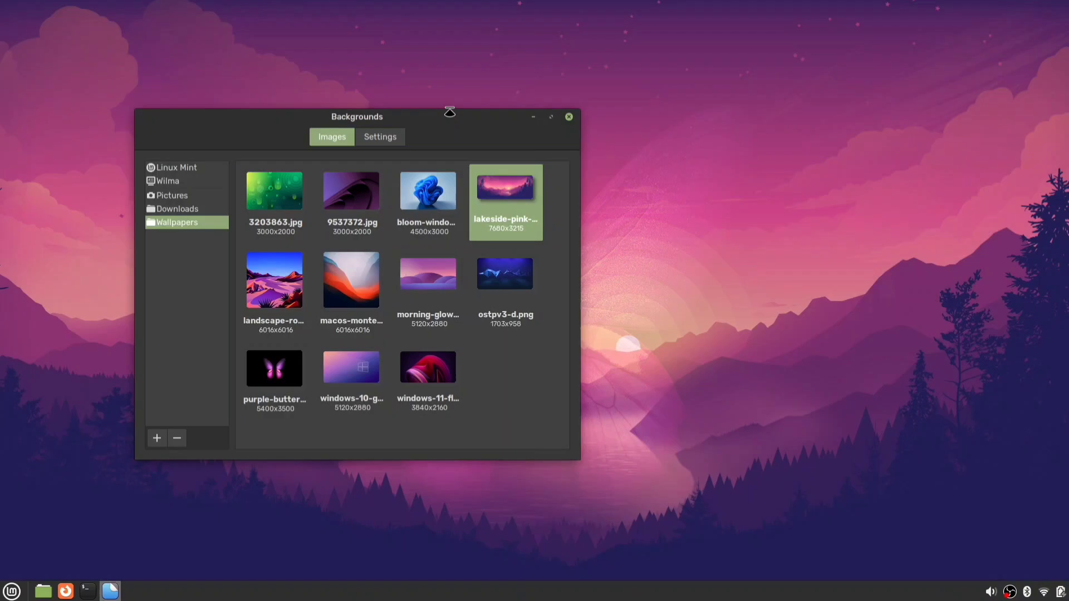
left_click_drag(435, 125, 505, 88)
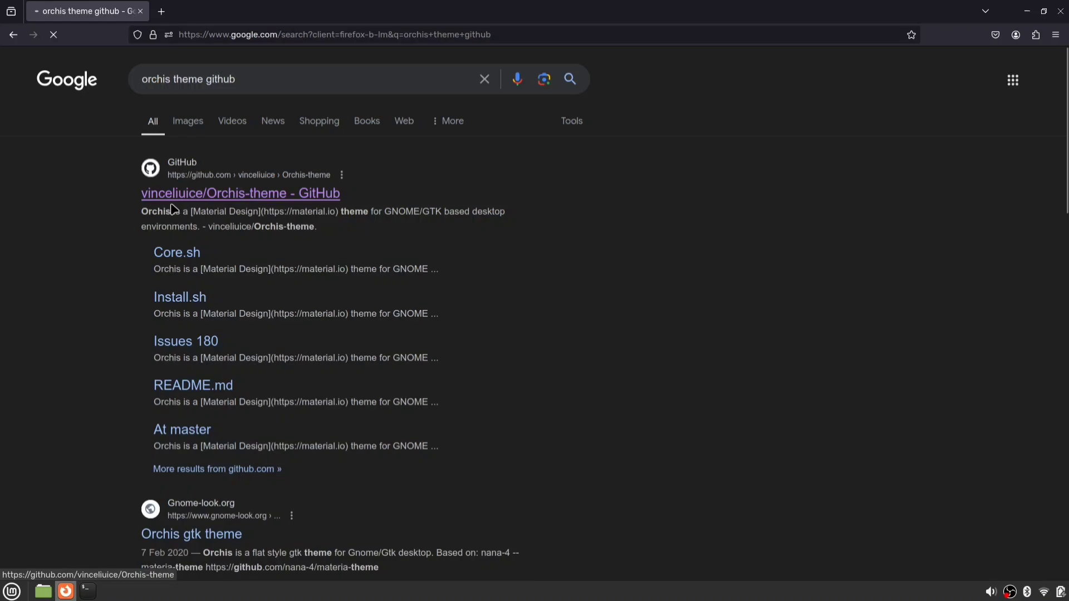
- Open the Orchis-theme repository and download it as a ZIP via Code > Download ZIP
left_click(225, 197)
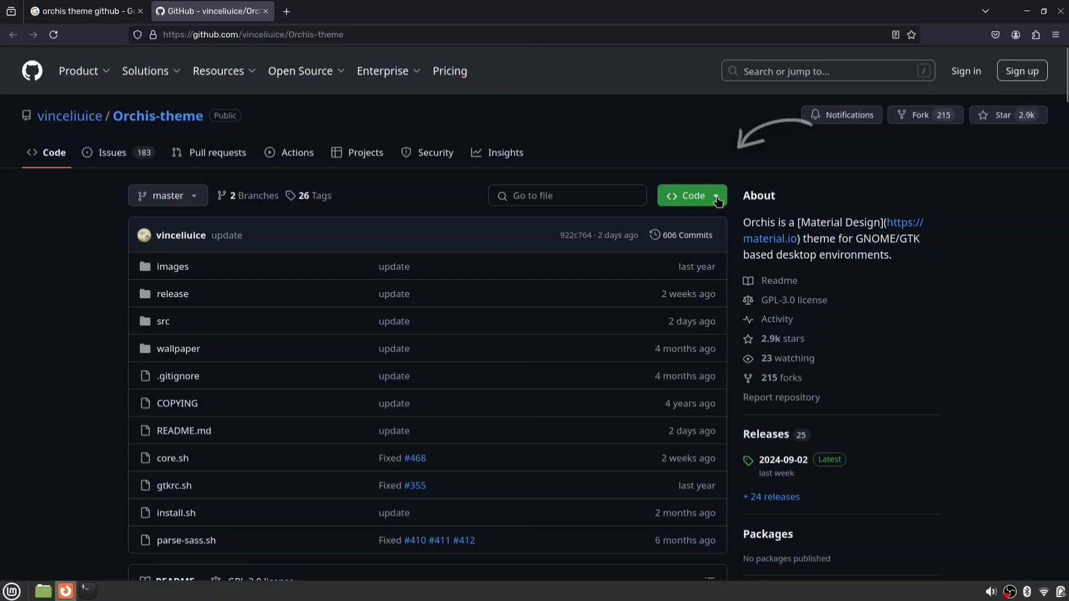
left_click(717, 199)
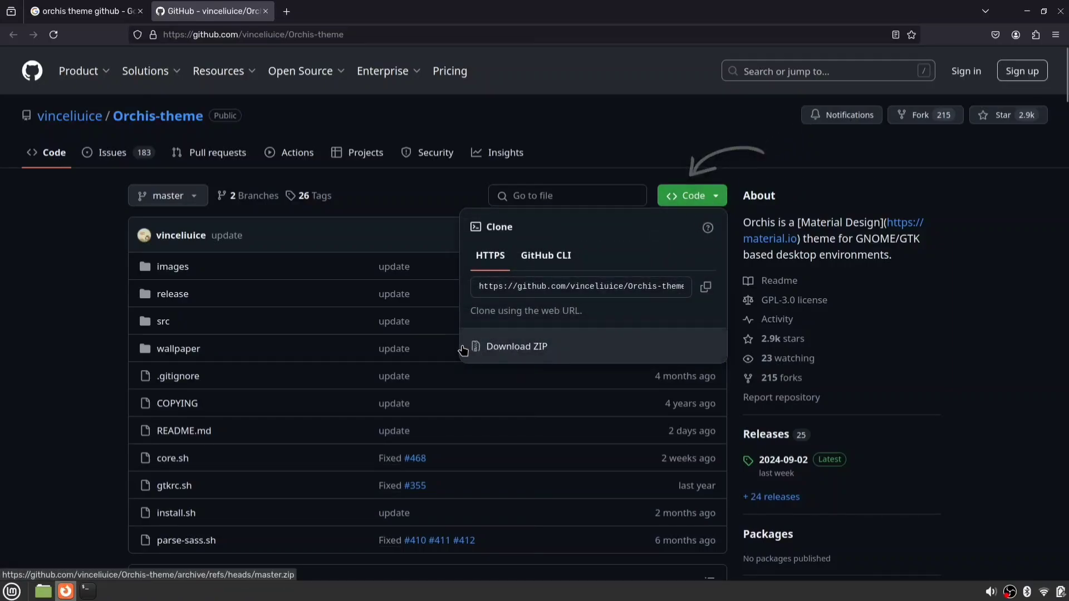
left_click(548, 349)
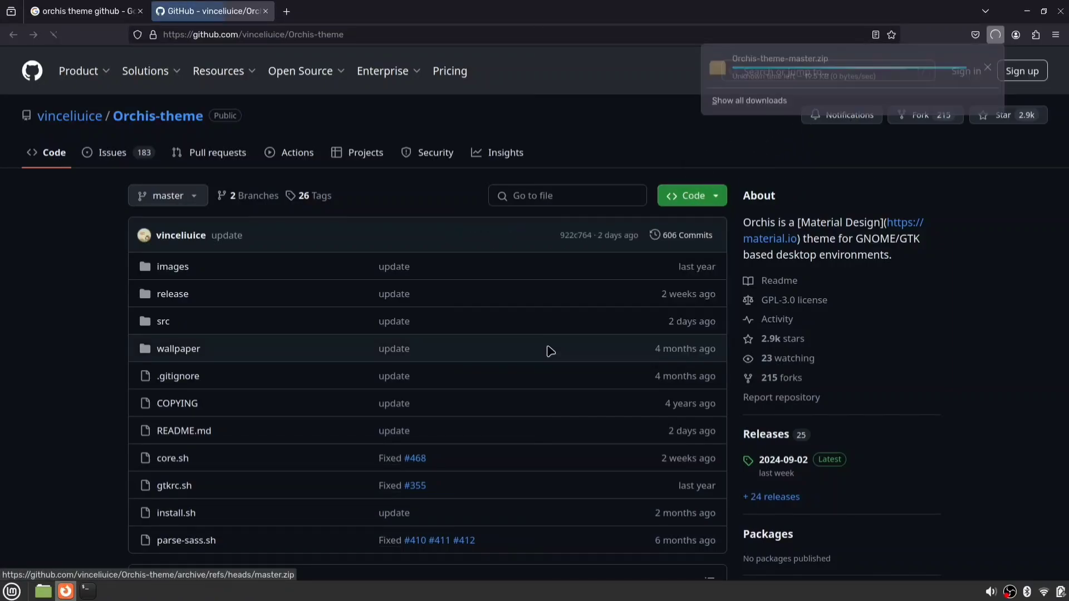
left_click(54, 335)
- Scroll the README and view the tweaks-view.png preview full-size
scroll(54, 335, "down", 5)
scroll(54, 335, "down", 10)
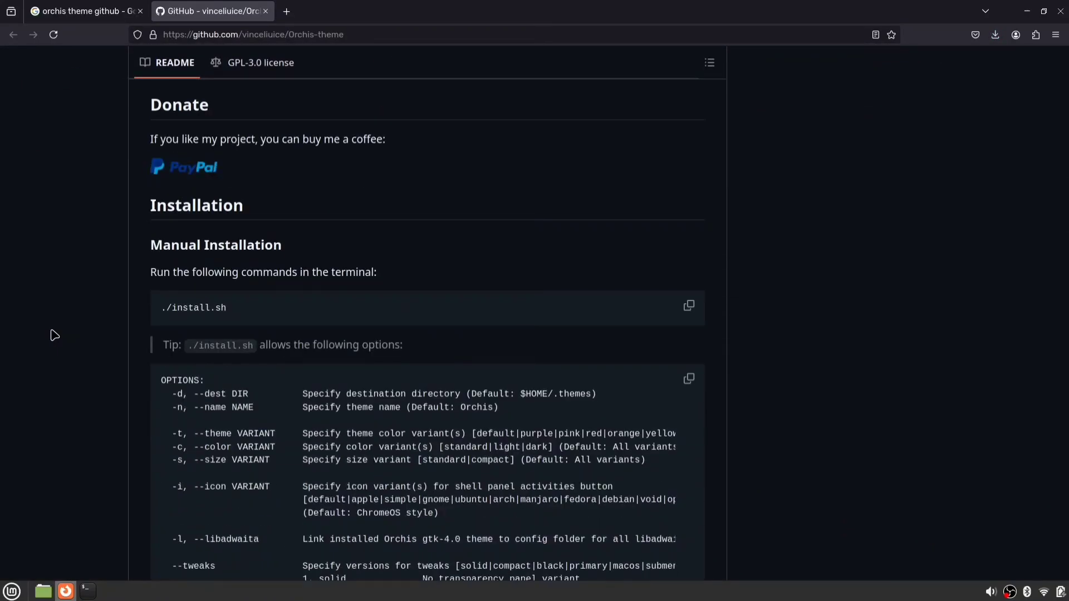
scroll(54, 335, "down", 12)
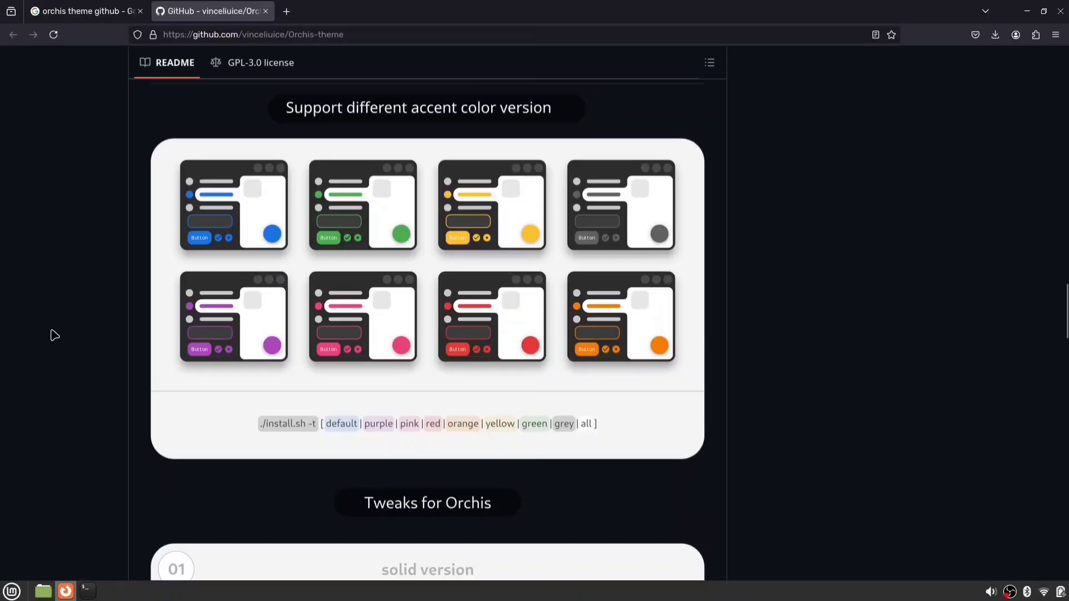
left_click(350, 221)
scroll(735, 513, "down", 10)
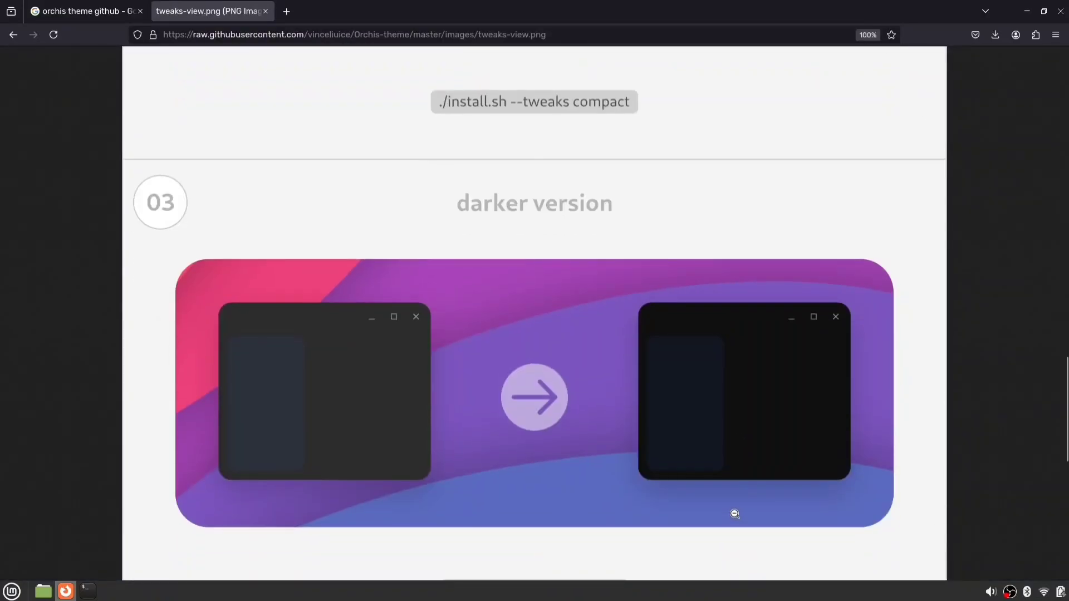
scroll(735, 514, "down", 10)
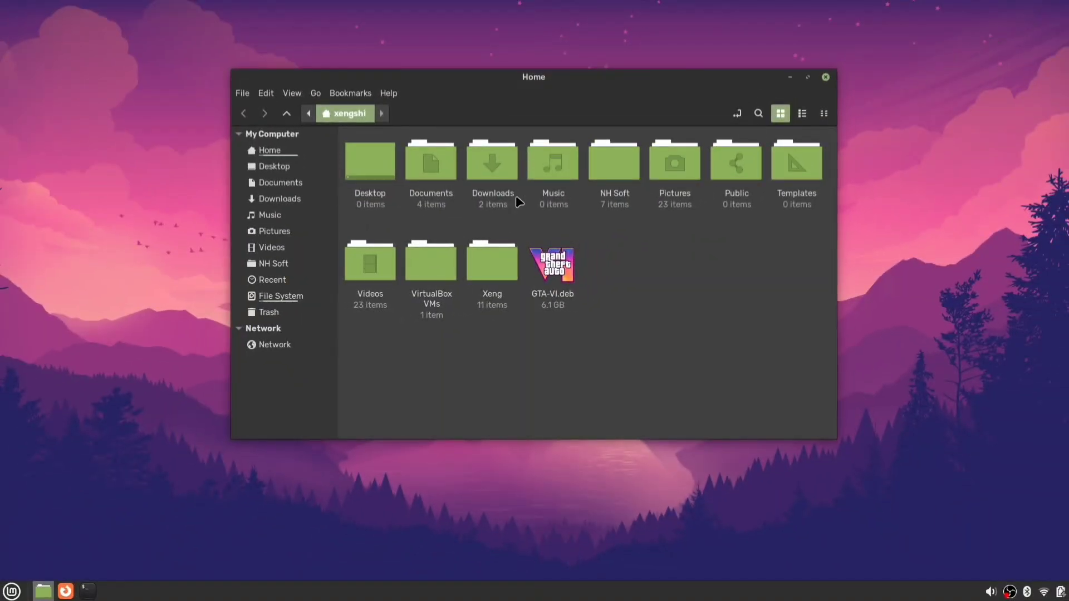
- Extract Orchis-theme-master.zip in the Downloads folder
double_click(492, 177)
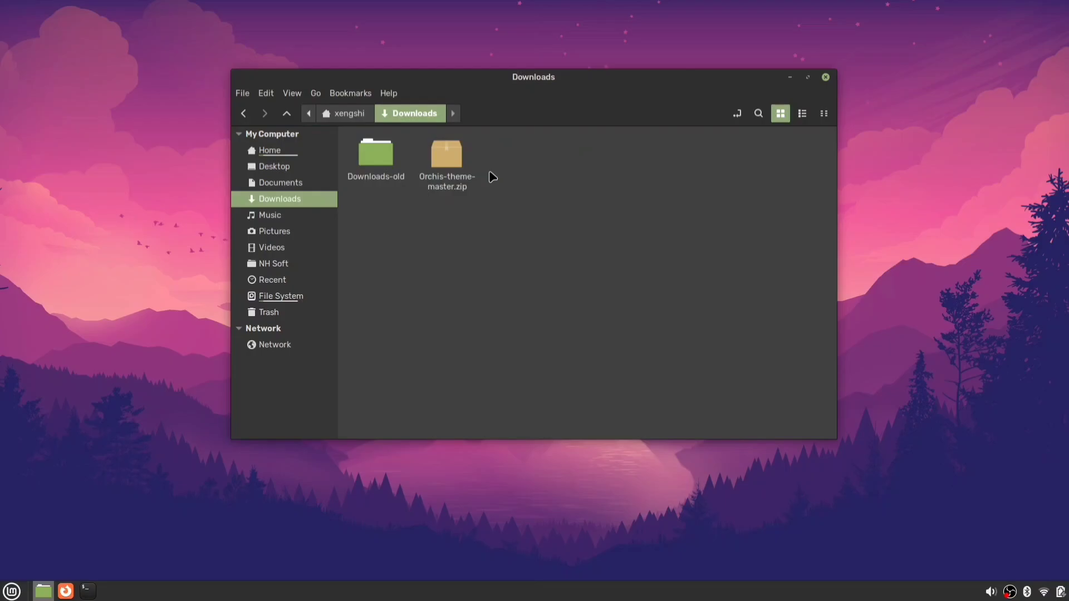
right_click(448, 162)
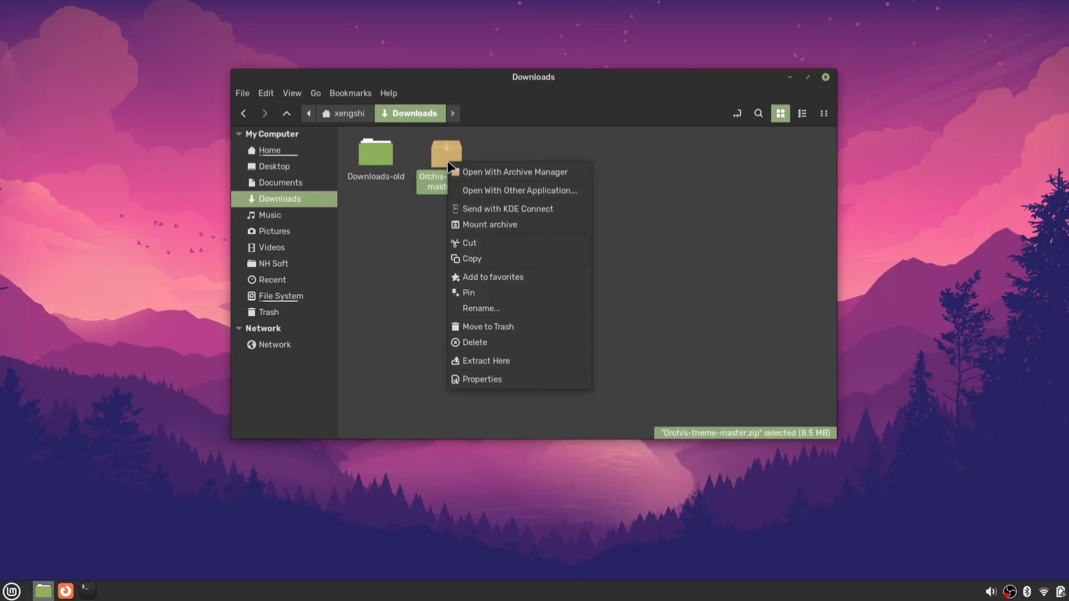
left_click(504, 360)
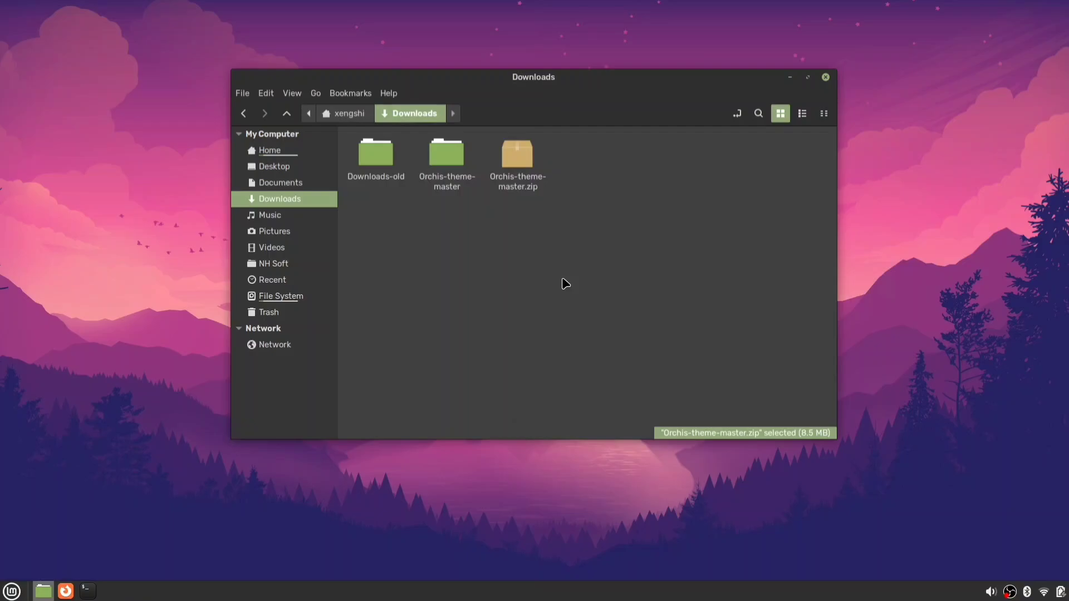
- Open the extracted Orchis-theme-master folder and bring up its folder context menu
double_click(446, 161)
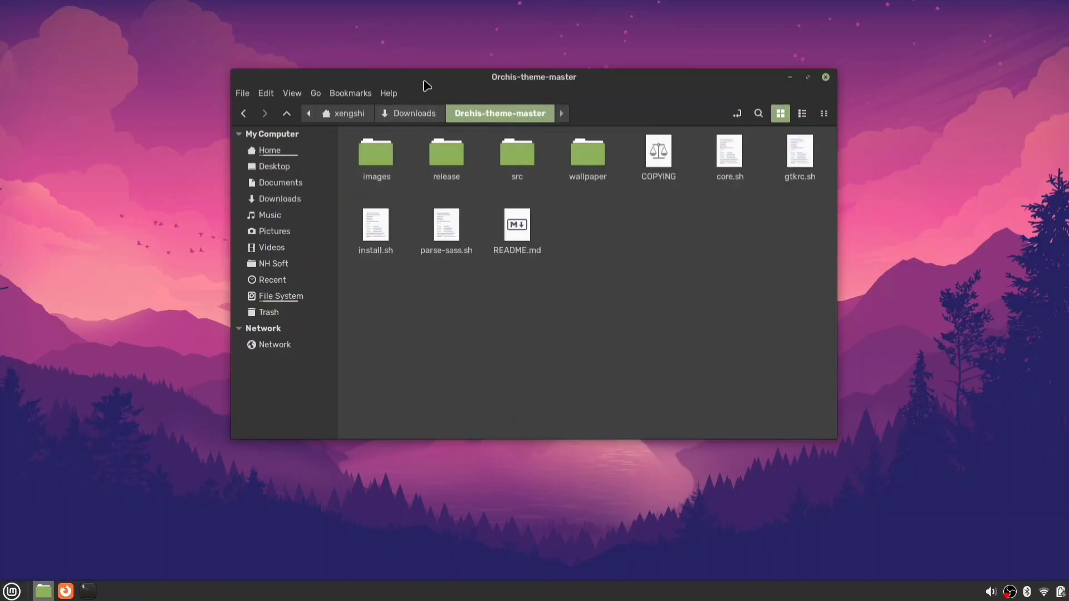
left_click_drag(428, 84, 221, 35)
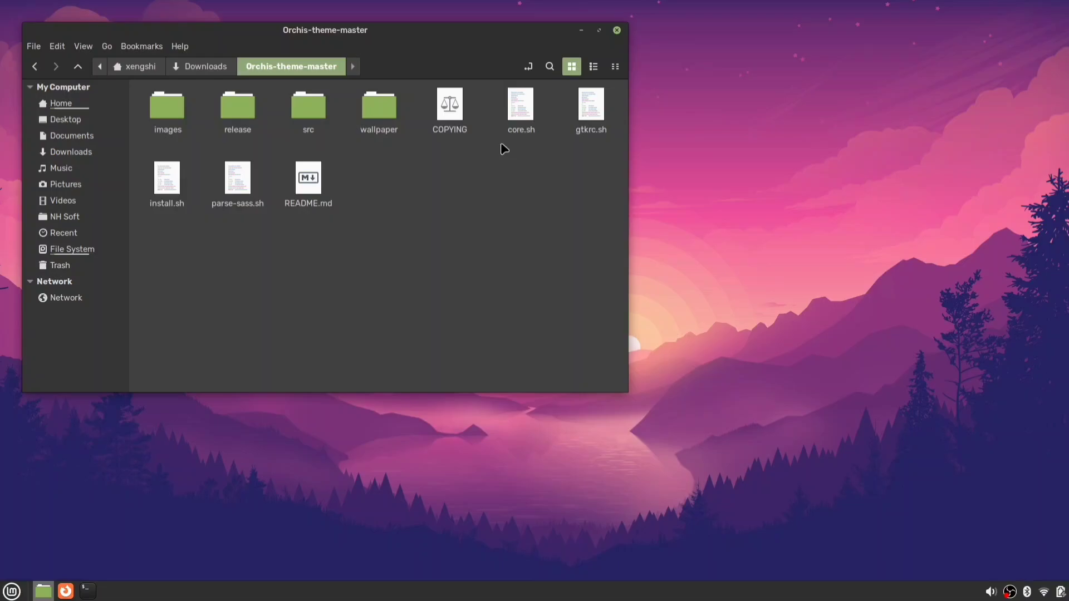
right_click(229, 261)
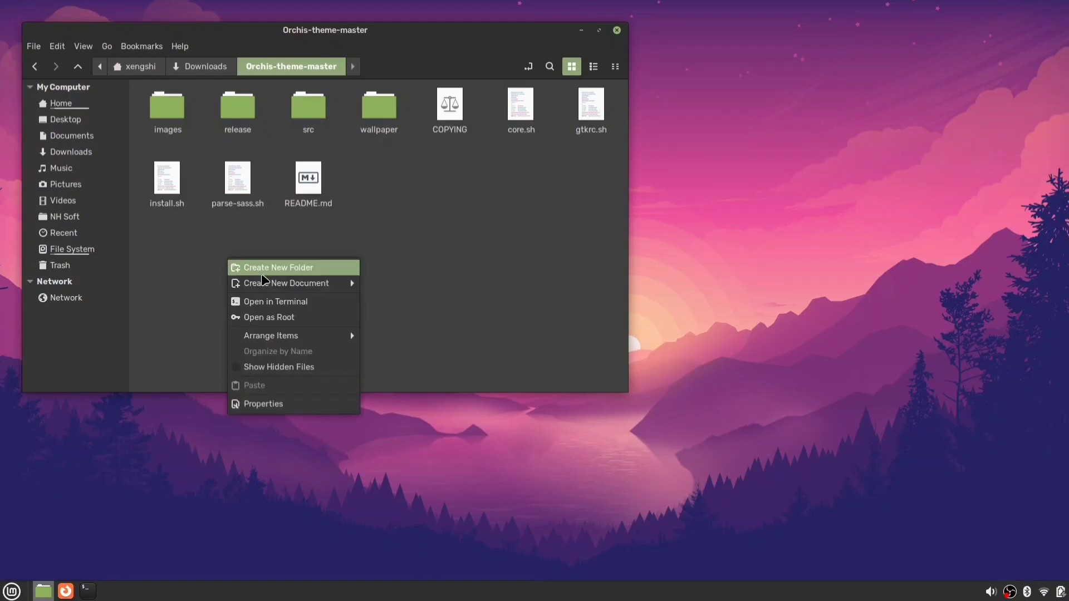
- Open a terminal in the folder and run ./install.sh -t purple --tweaks macos
left_click(272, 304)
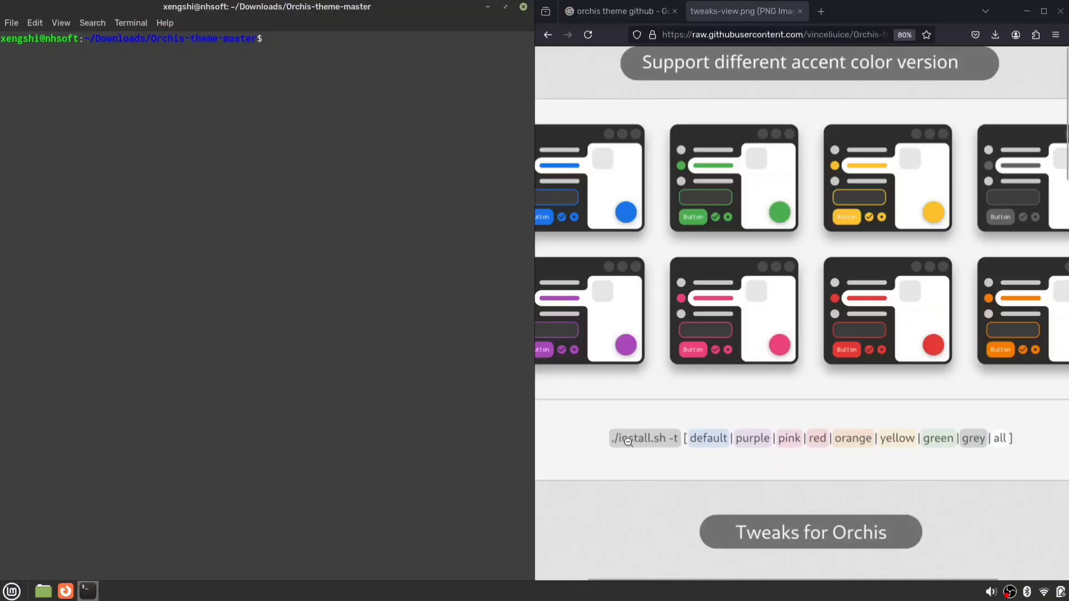
type("./install.sh ")
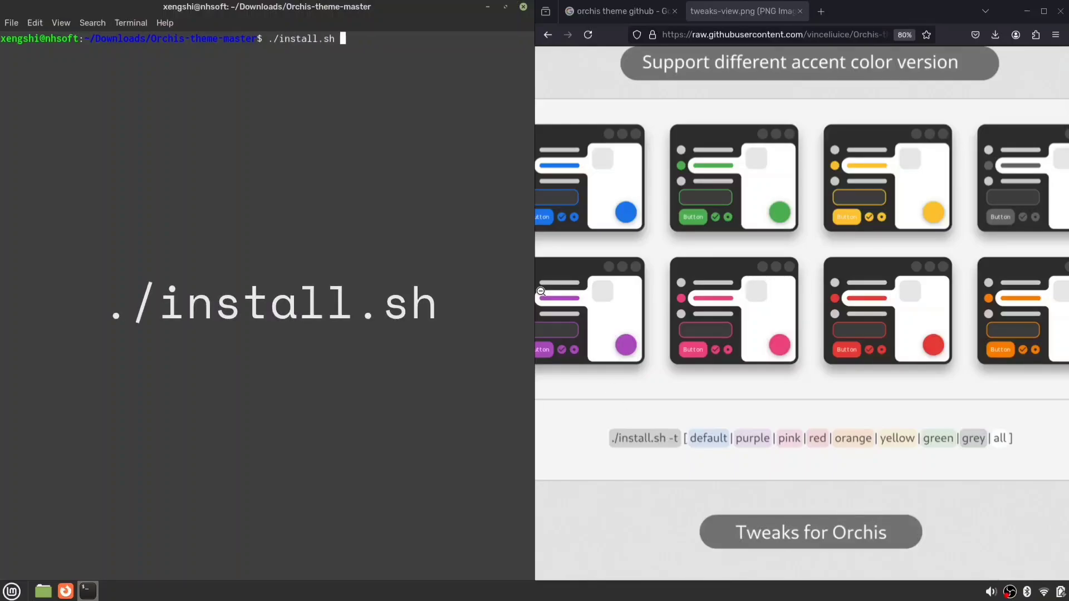
type("-t")
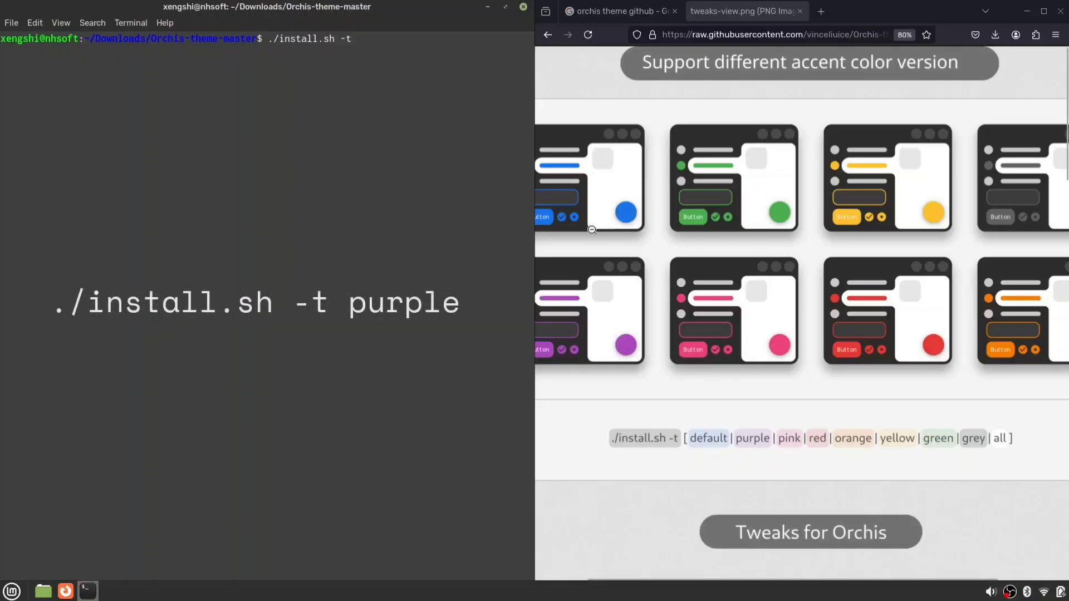
key("ctrl+alt+Right")
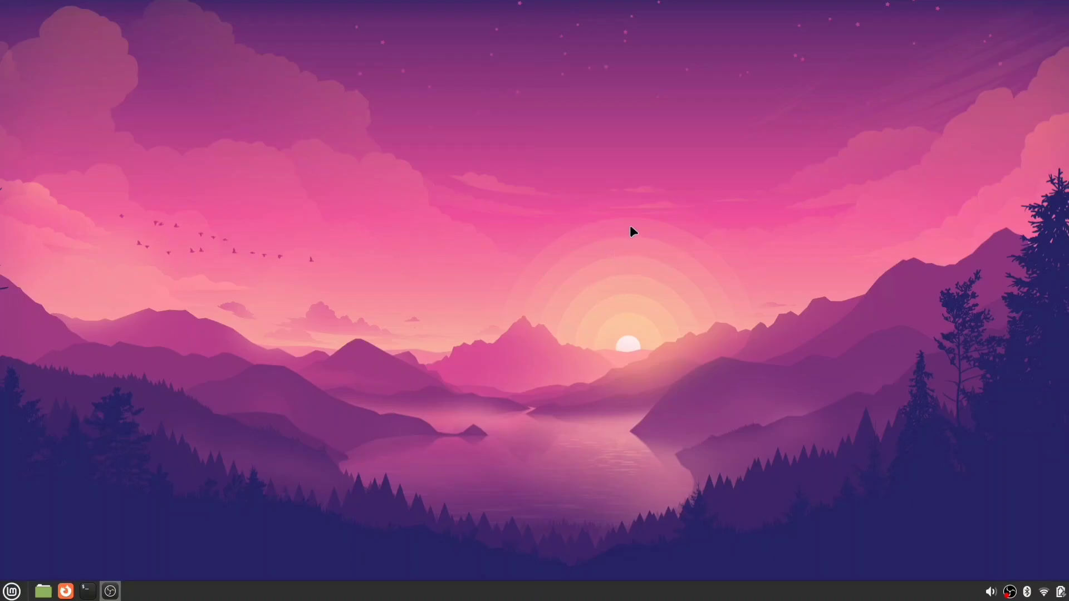
key("ctrl+alt+Left")
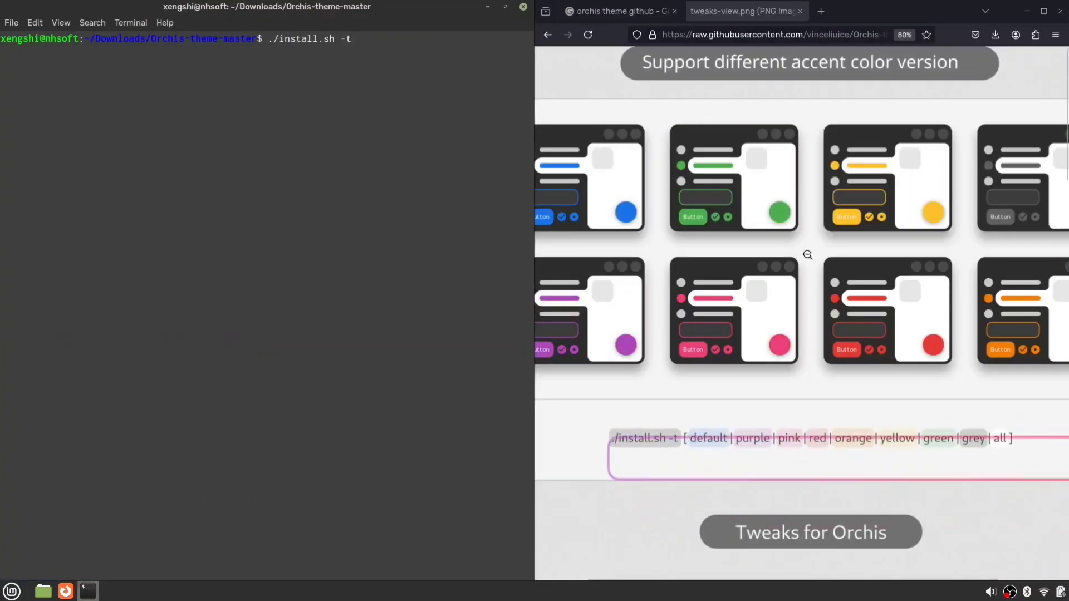
type("purple")
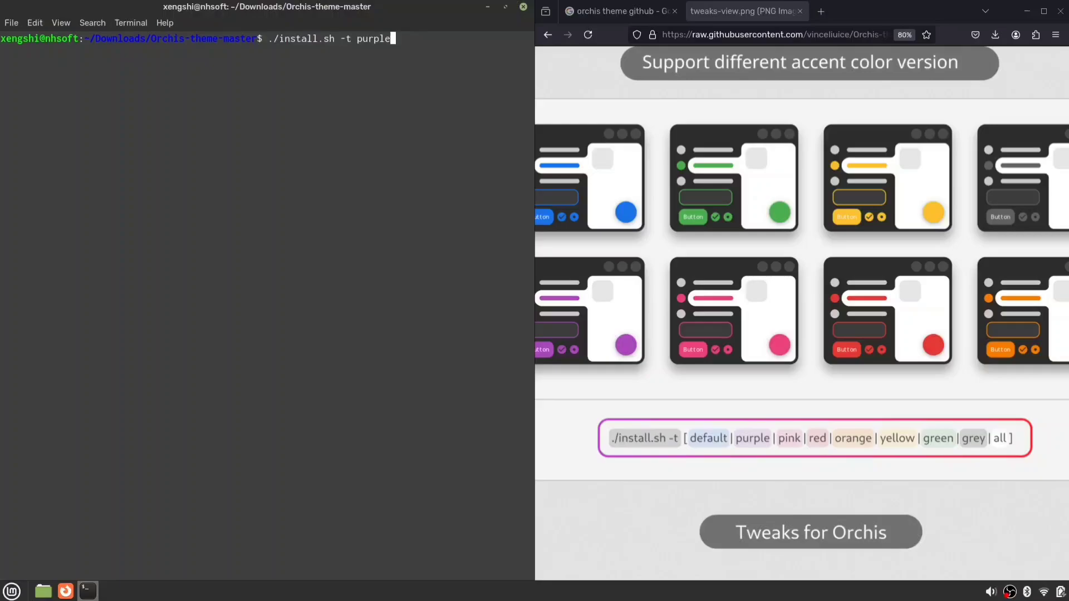
key("ctrl+plus")
scroll(703, 386, "down", 10)
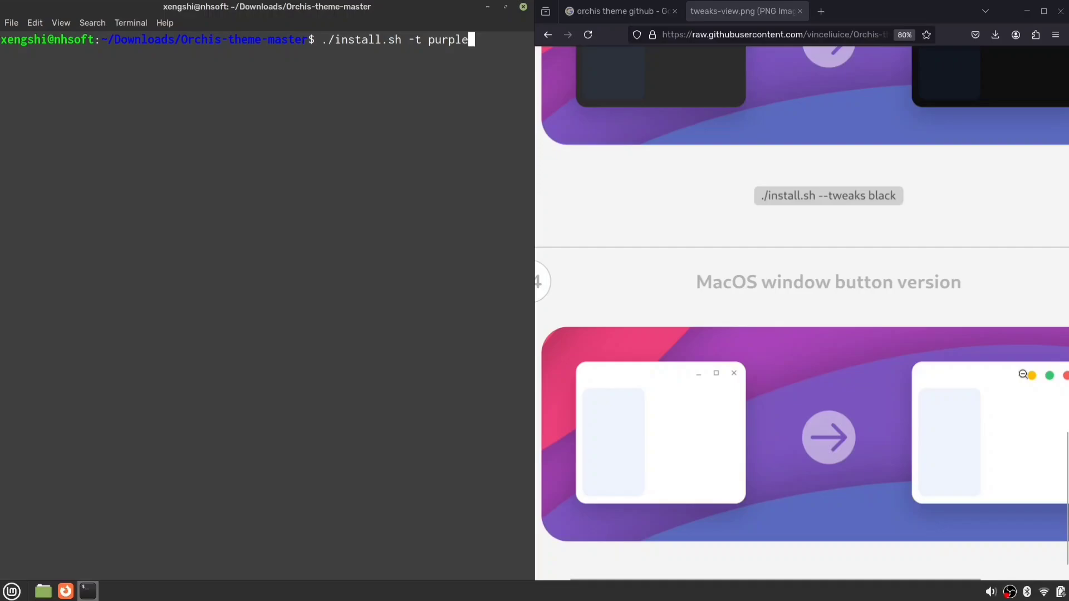
scroll(1020, 382, "right", 1)
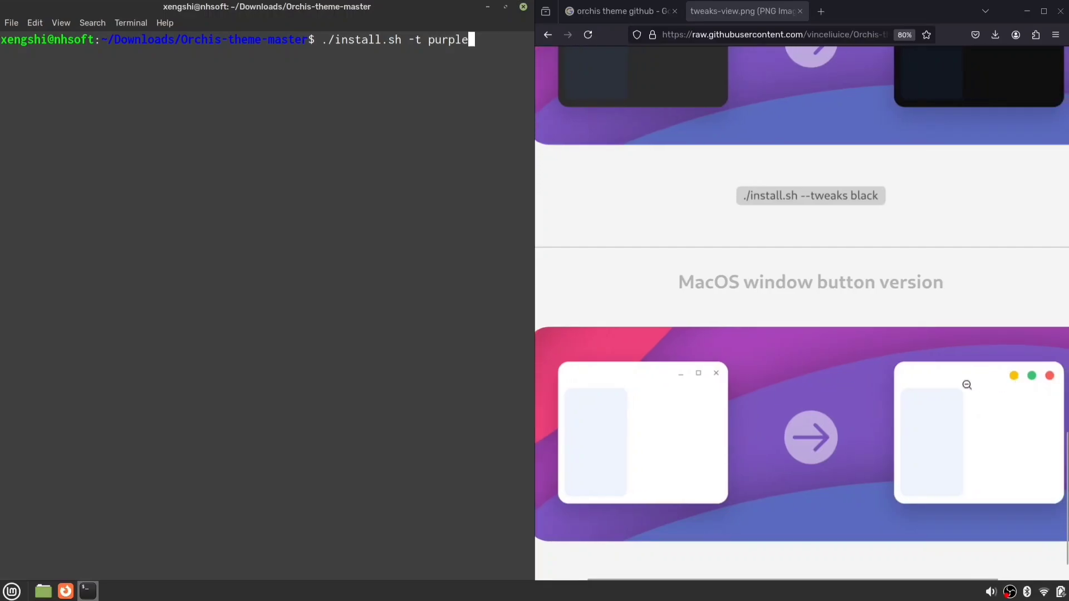
scroll(815, 539, "down", 2)
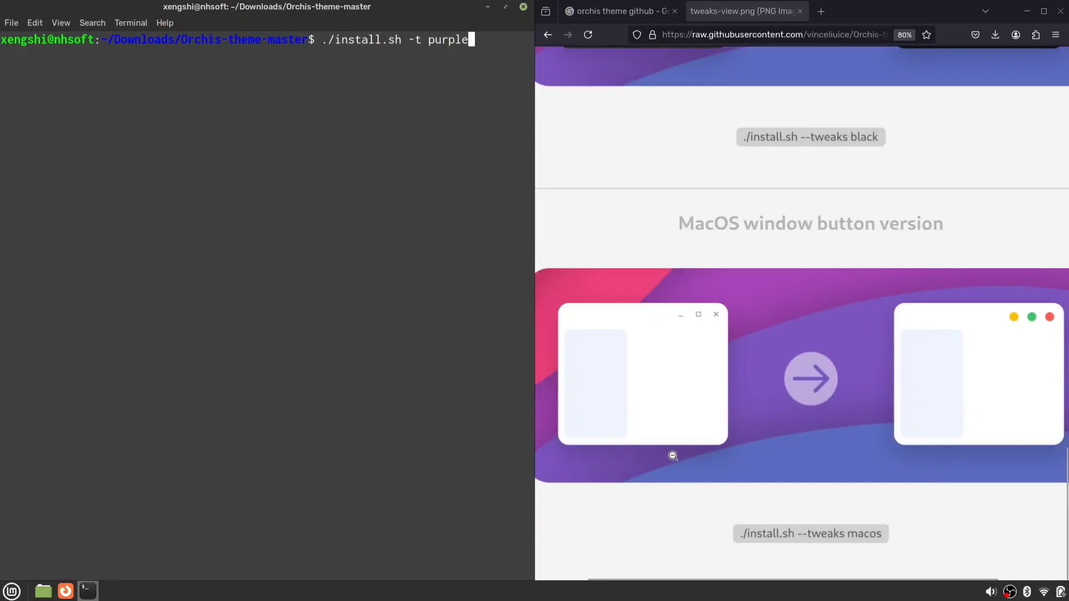
type("-")
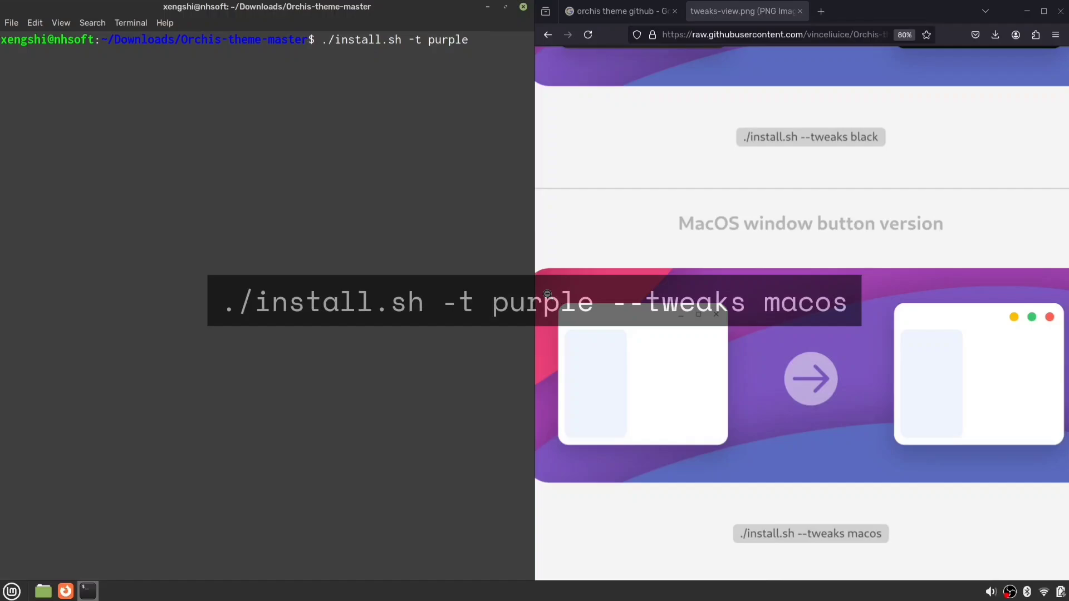
type("-tw")
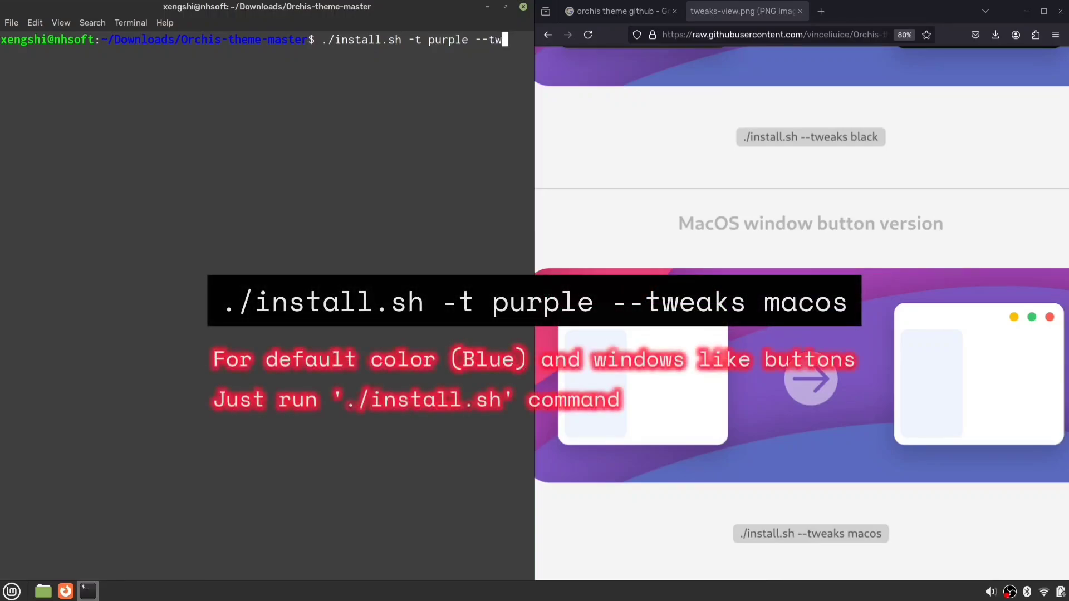
type("eaks macos")
left_click_drag(532, 232, 650, 222)
key("Return")
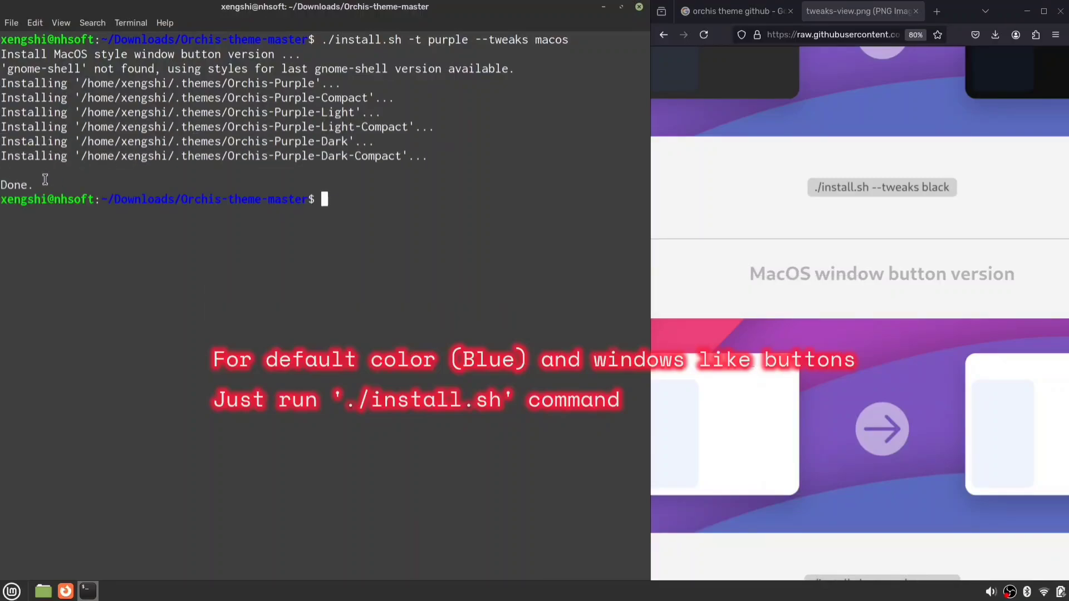
- Launch Themes from the menu and show its Advanced settings
left_click_drag(45, 179, 2, 54)
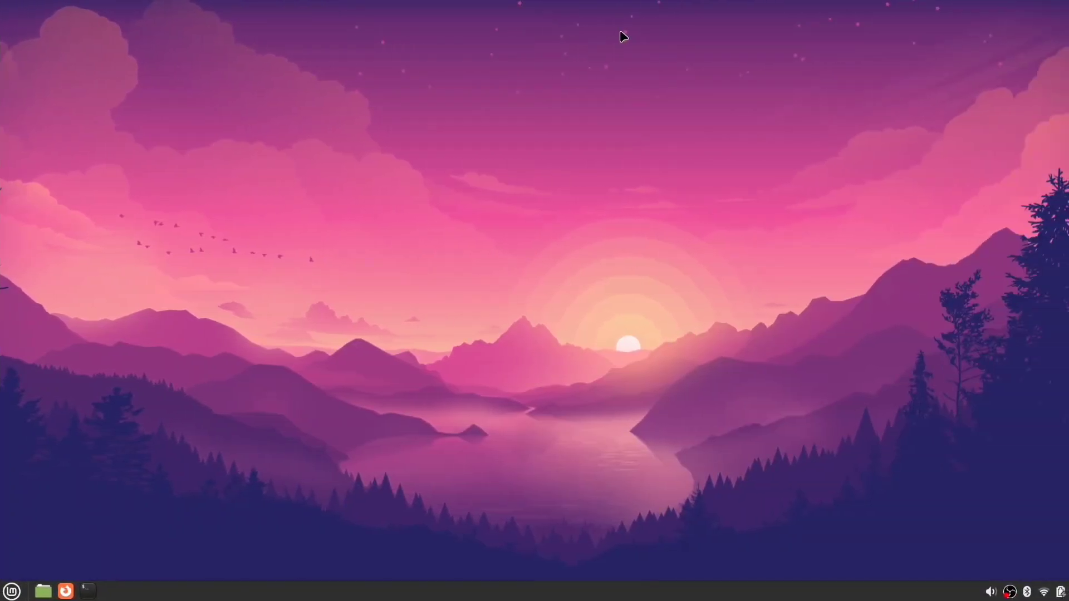
key("super")
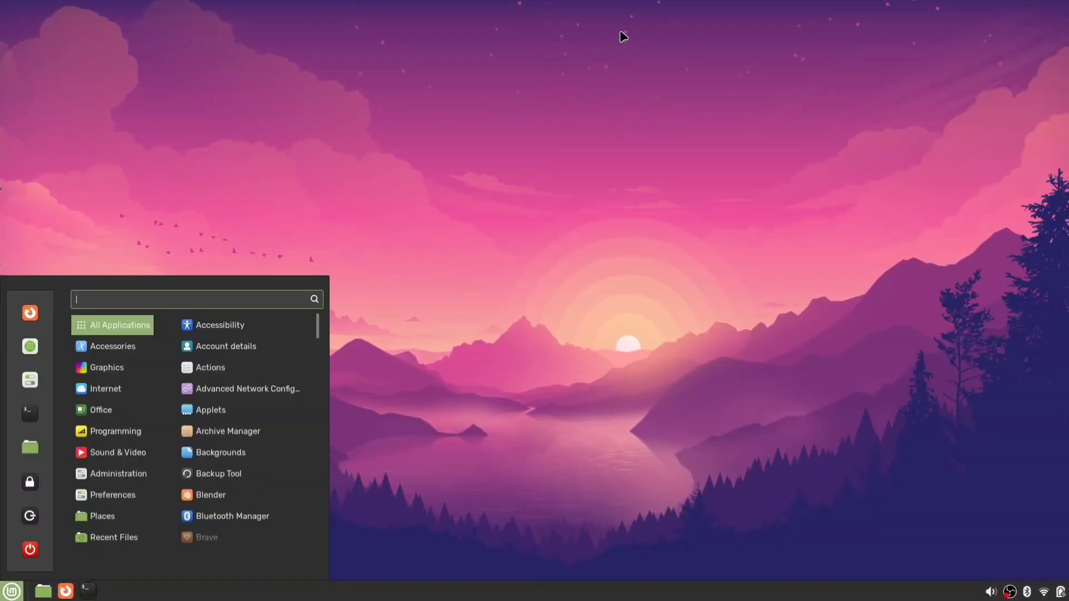
type("the")
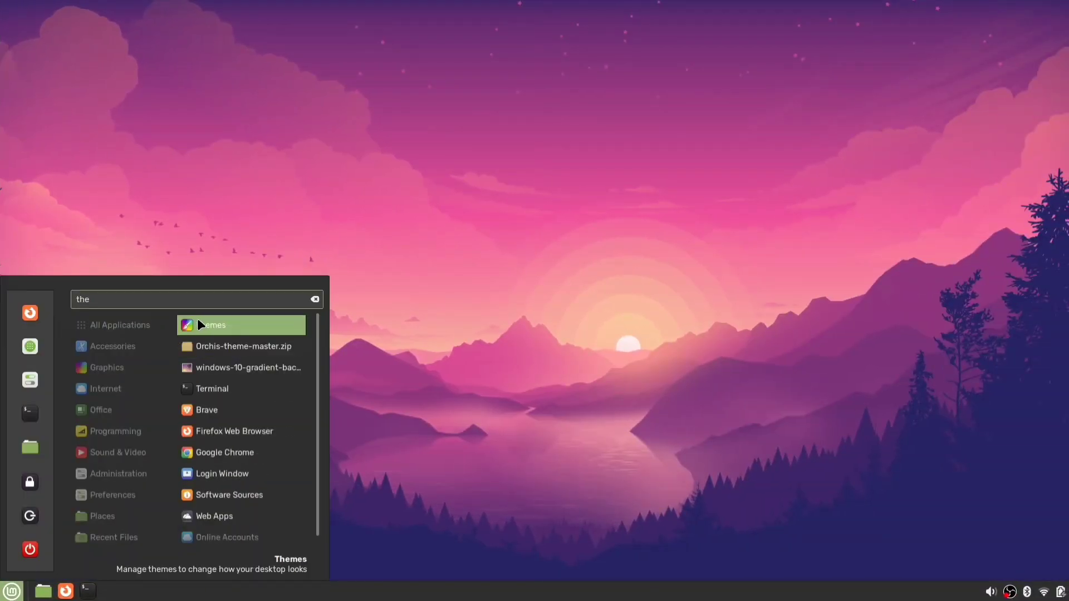
left_click(262, 323)
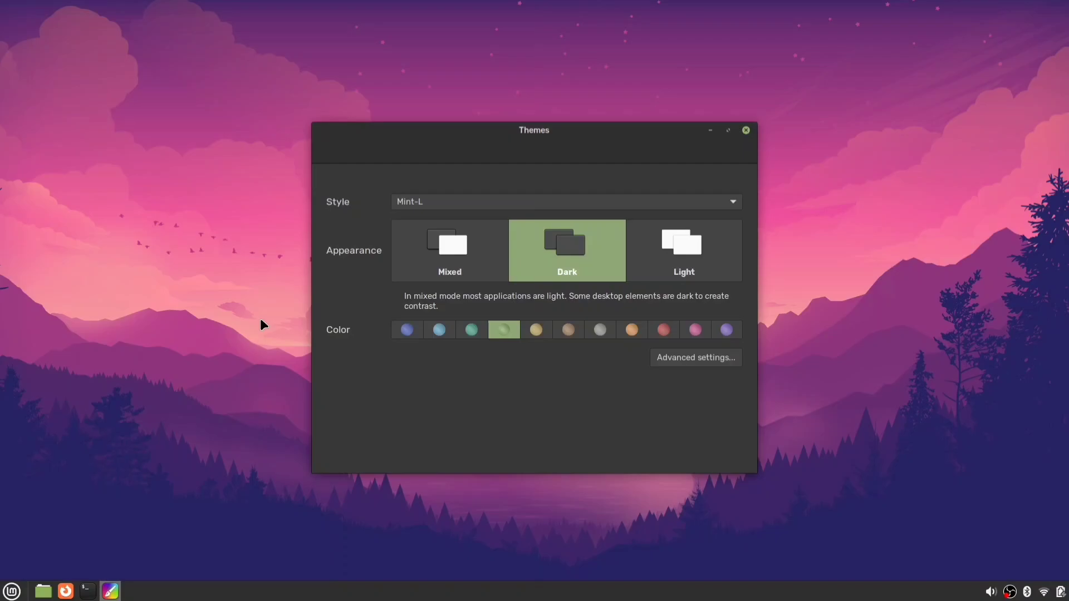
left_click(680, 360)
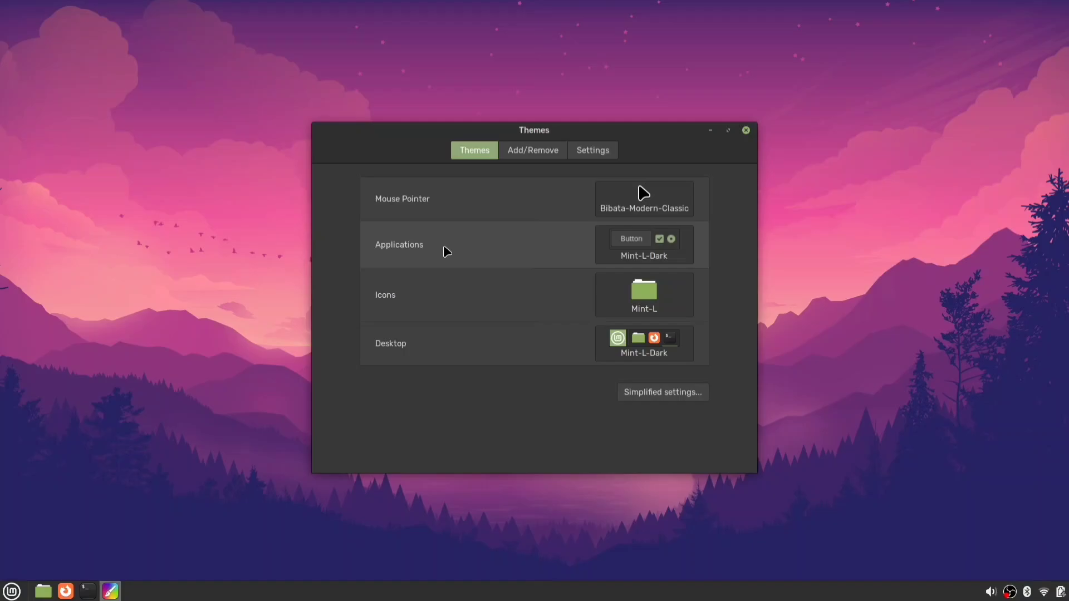
- Set the Applications theme to Orchis-Purple-Dark-Compact
left_click(646, 246)
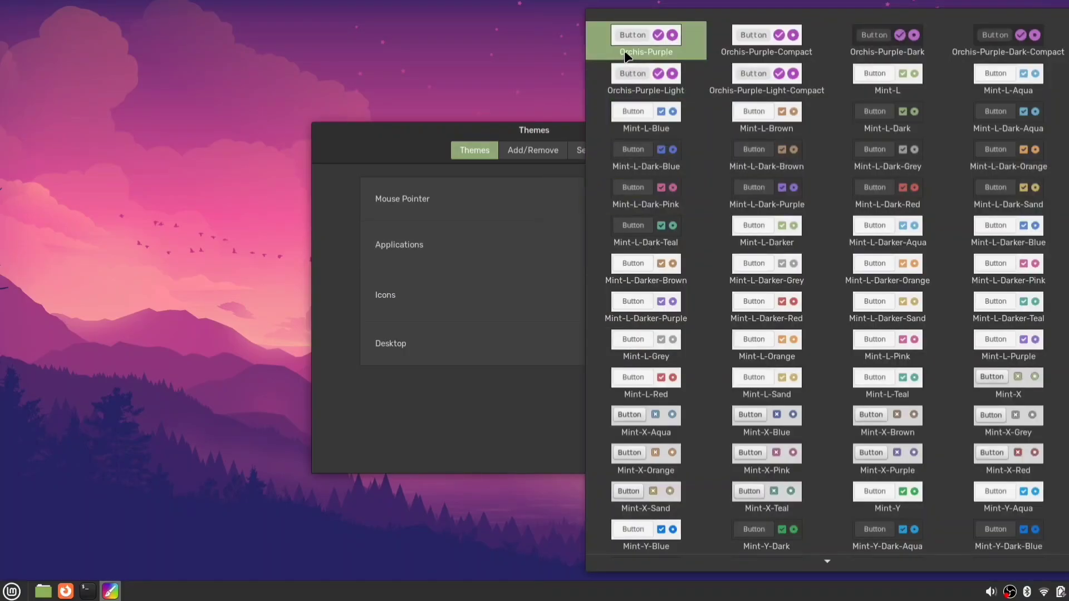
left_click(653, 52)
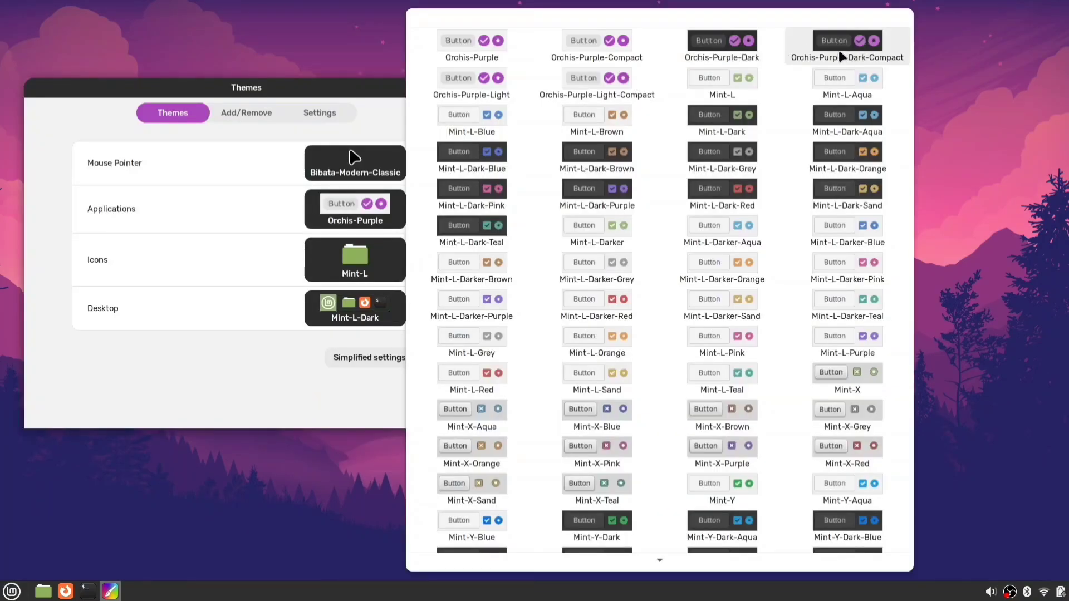
left_click(842, 57)
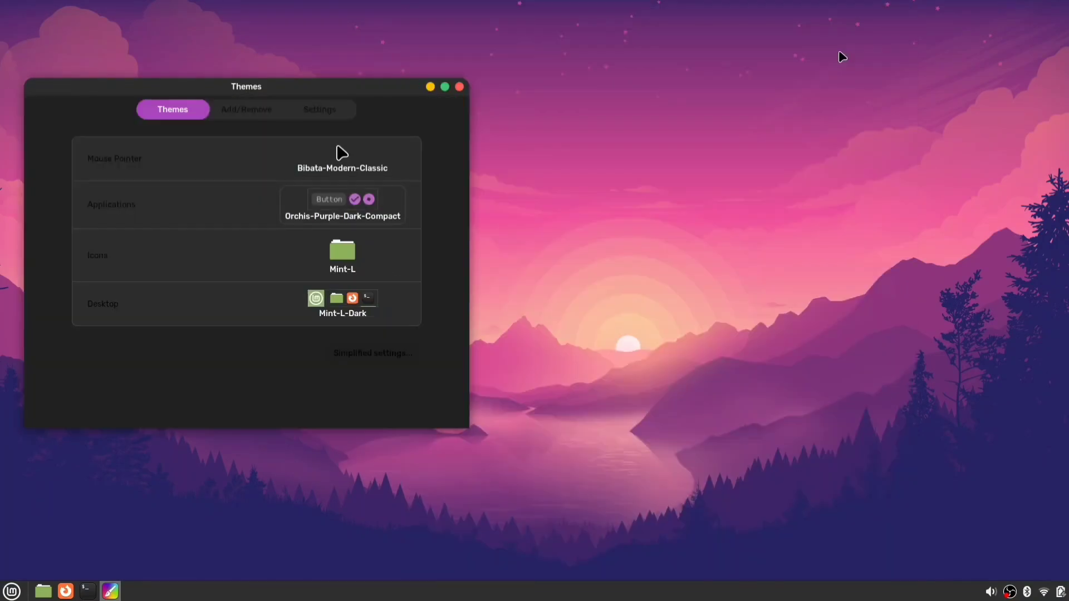
left_click_drag(321, 87, 362, 80)
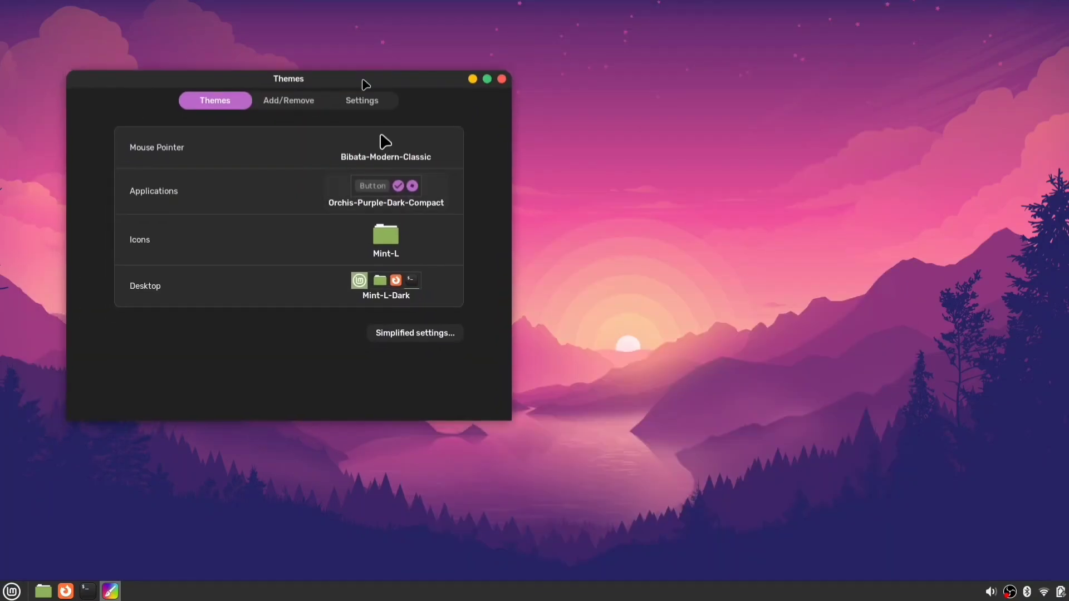
left_click(287, 104)
left_click(363, 101)
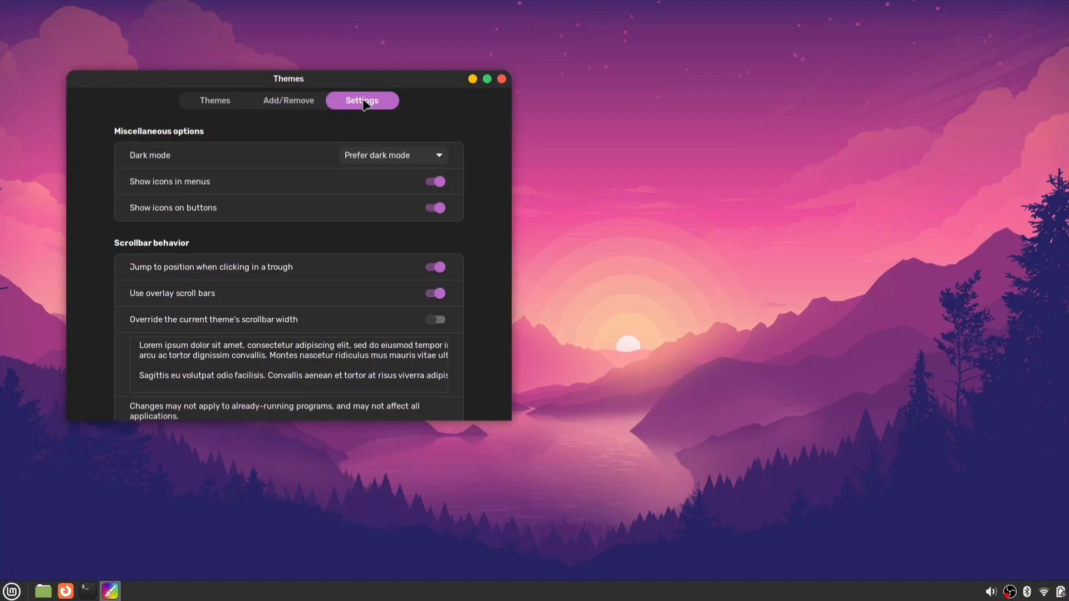
- Set the Desktop theme to Orchis-Purple-Dark-Compact and preview it in the application menu
key("super+e")
left_click_drag(293, 46, 709, 186)
left_click_drag(145, 286, 100, 249)
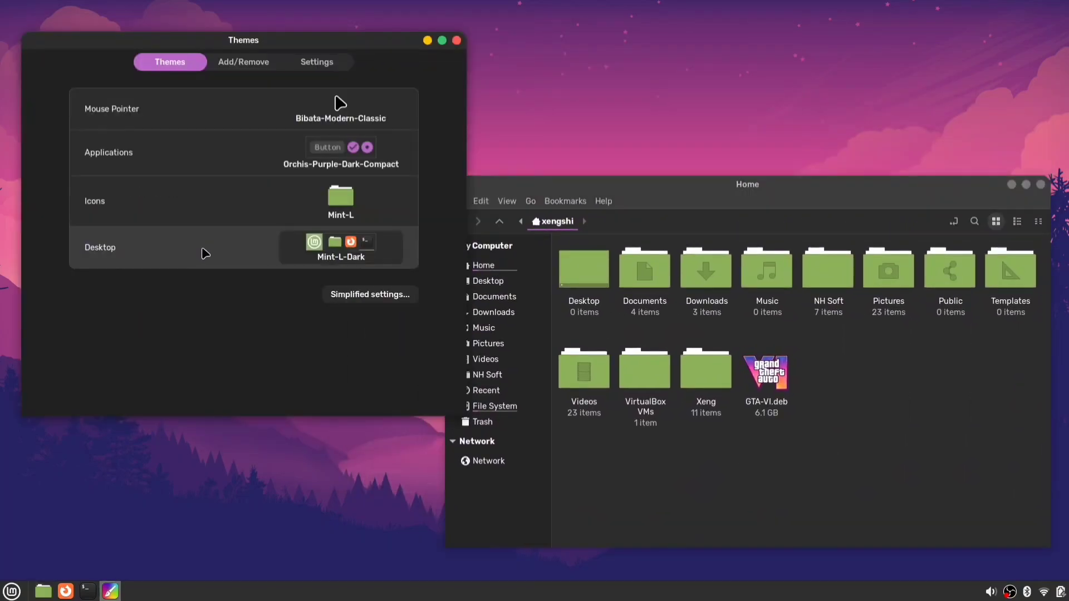
left_click(347, 247)
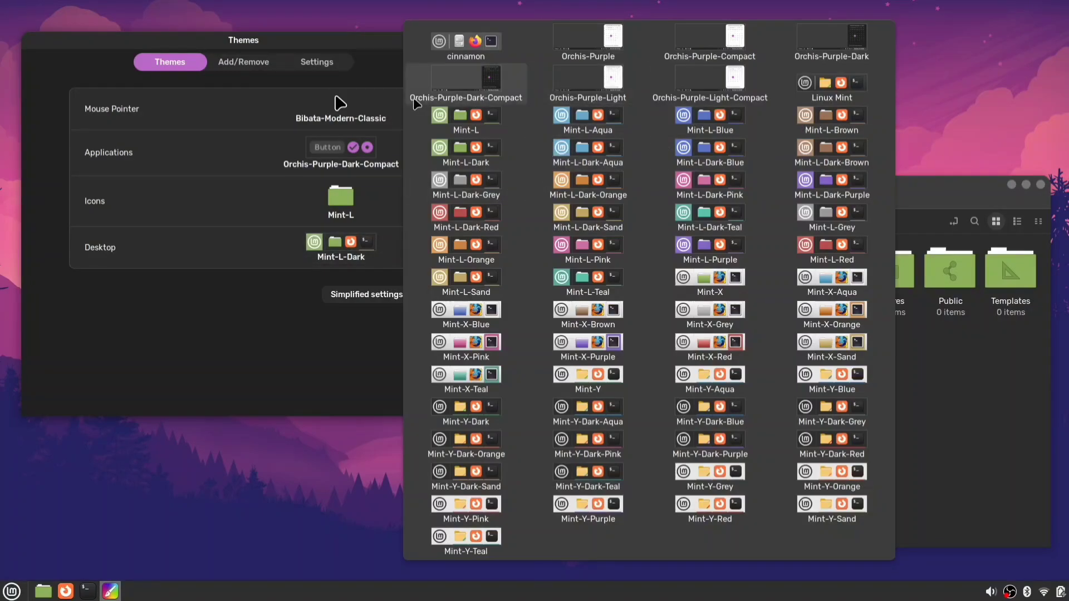
left_click(481, 89)
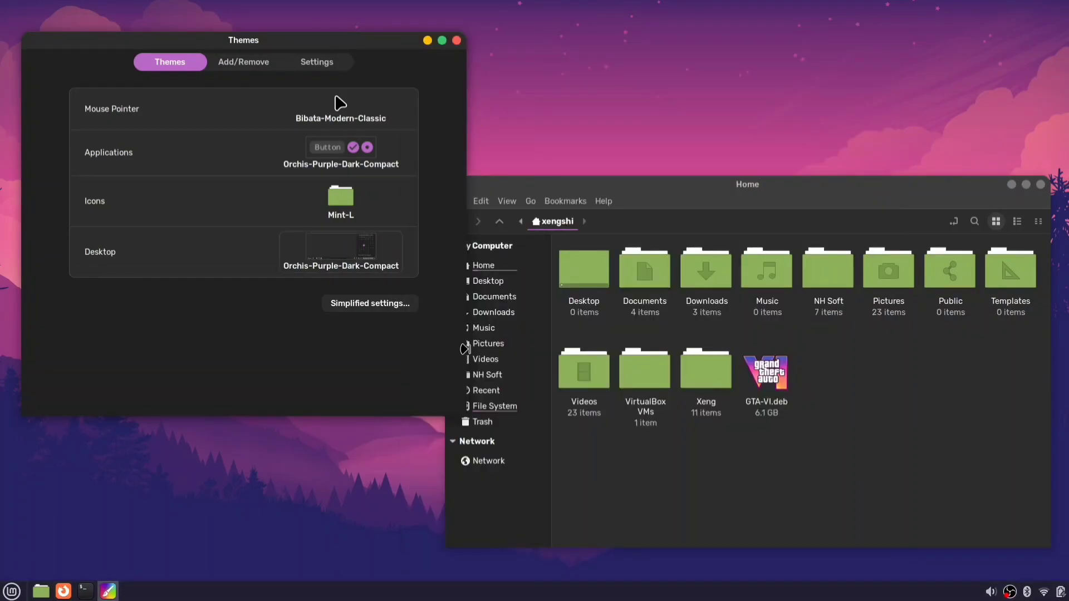
left_click(11, 592)
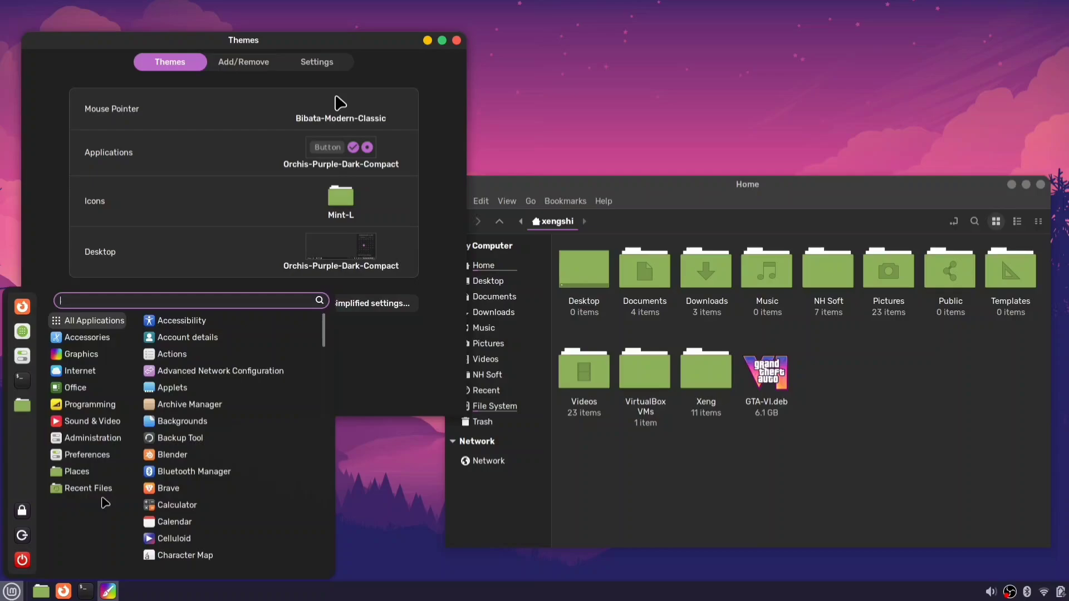
key("ctrl+alt+Right")
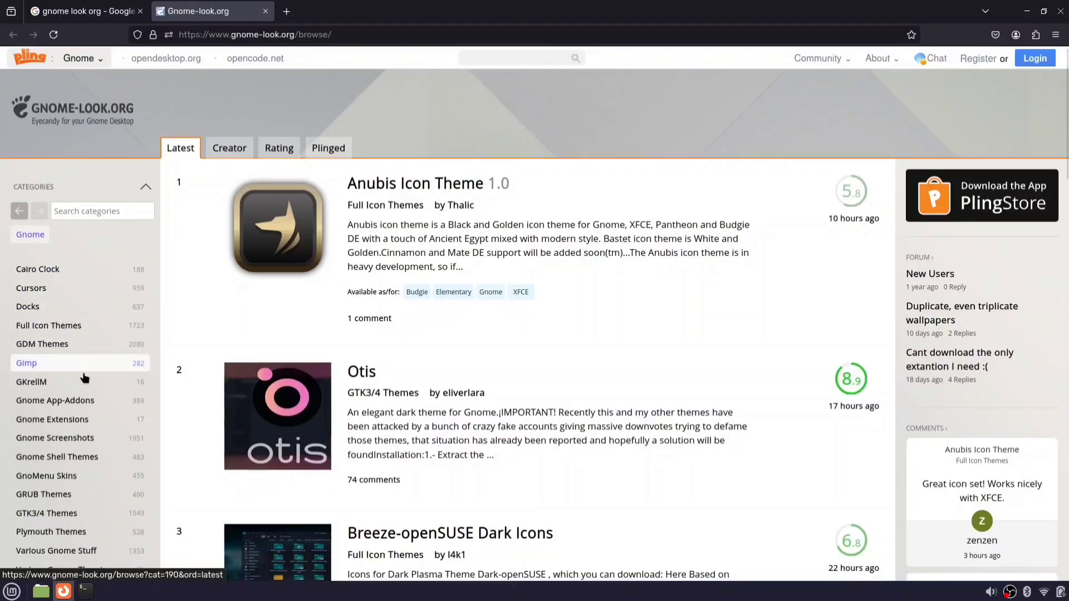
- Sort the Full Icon Themes on gnome-look.org by Rating
scroll(83, 376, "down", 2)
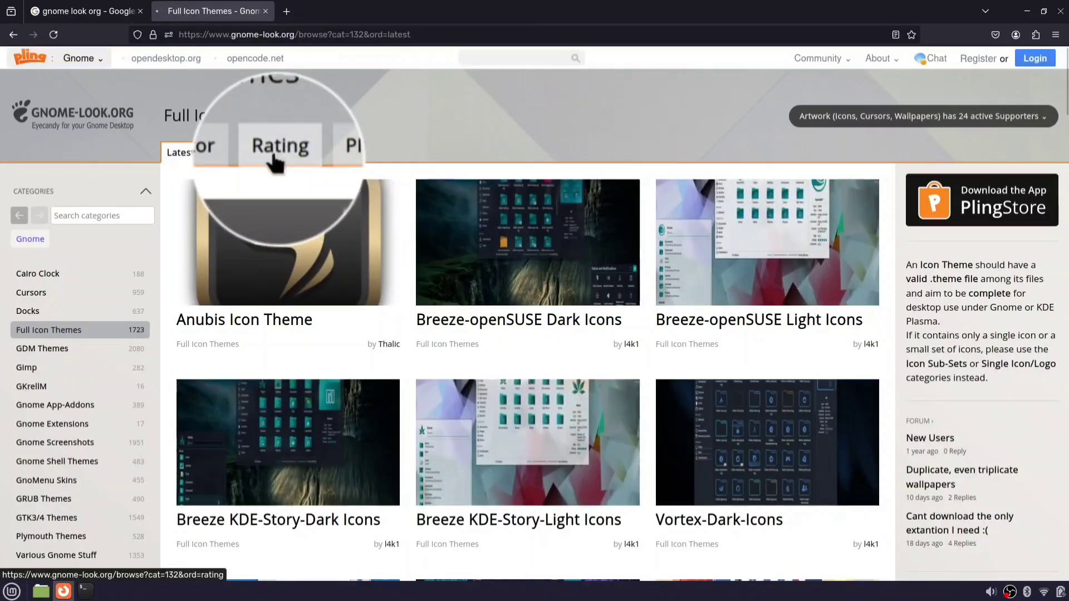
left_click(273, 151)
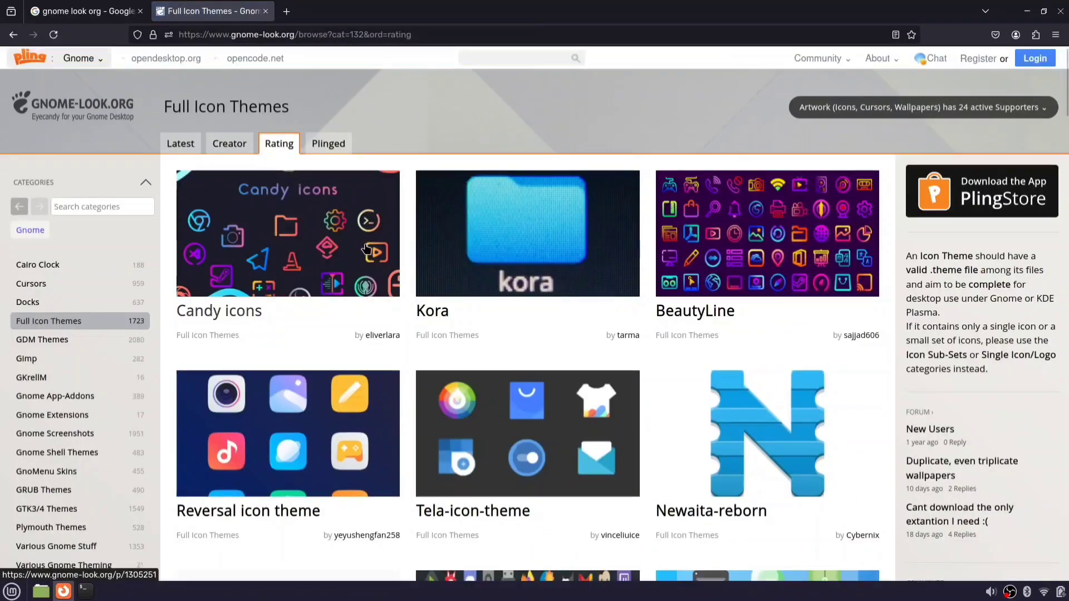
scroll(366, 249, "down", 6)
scroll(366, 249, "down", 7)
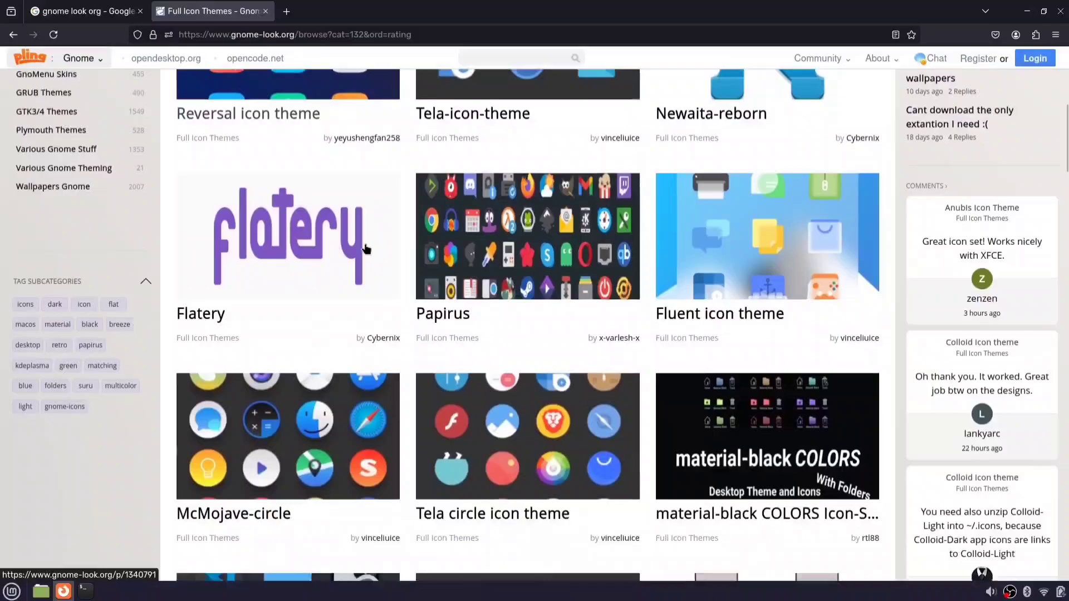
scroll(299, 327, "up", 2)
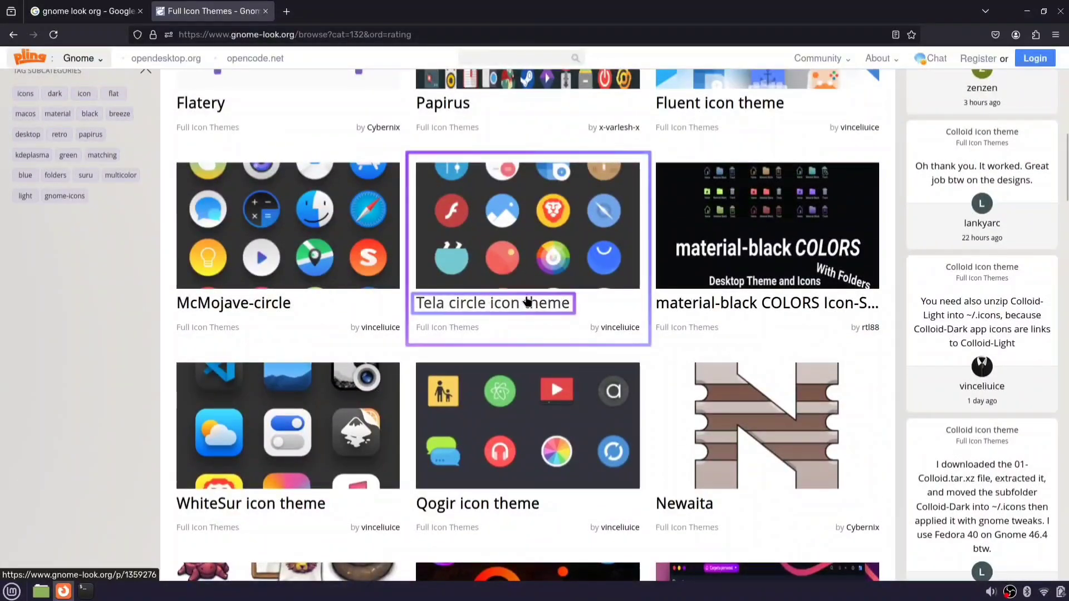
- Open the Tela circle icon theme page and confirm Cinnamon is among its supported desktops
left_click(519, 272)
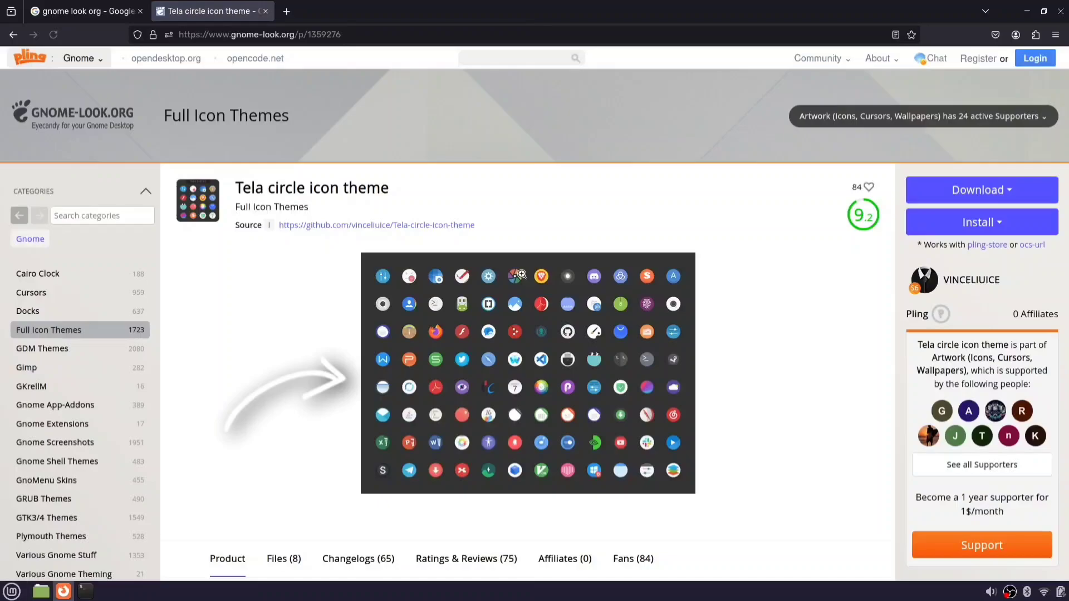
left_click(501, 348)
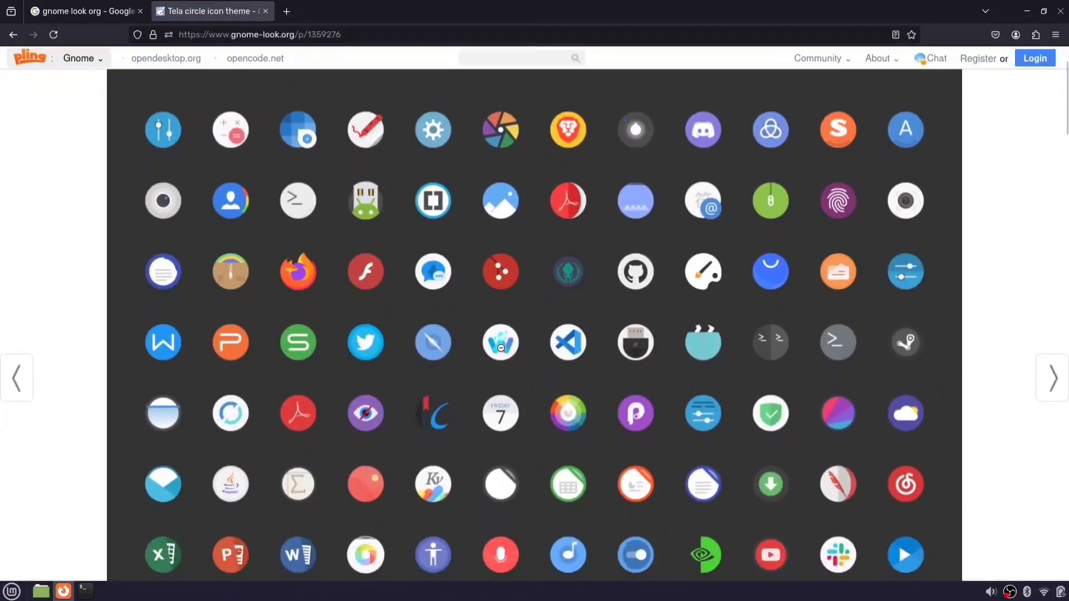
scroll(501, 348, "down", 5)
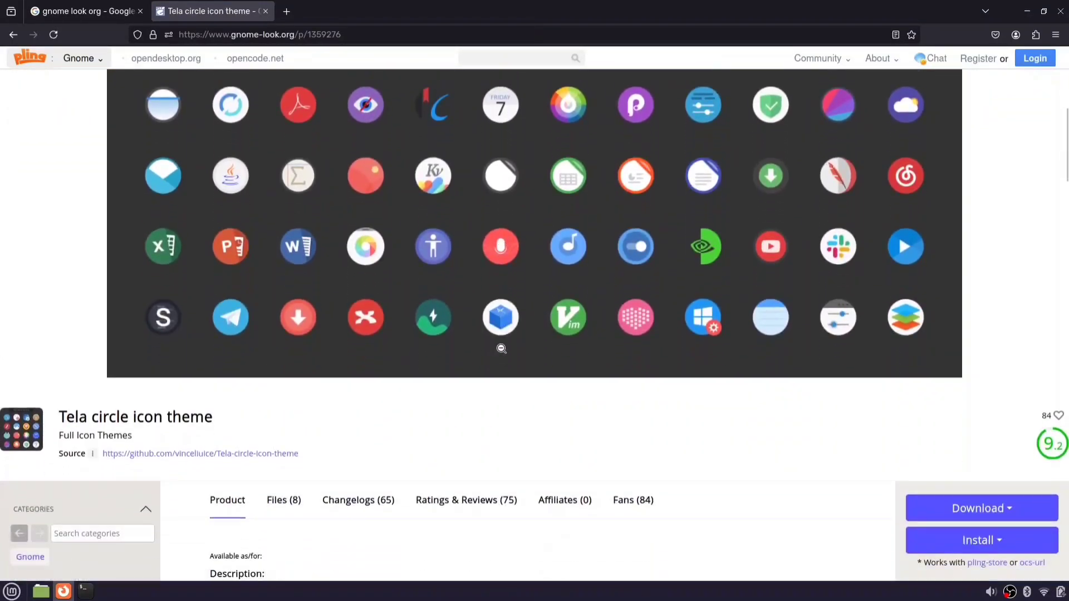
left_click(501, 348)
scroll(164, 259, "down", 4)
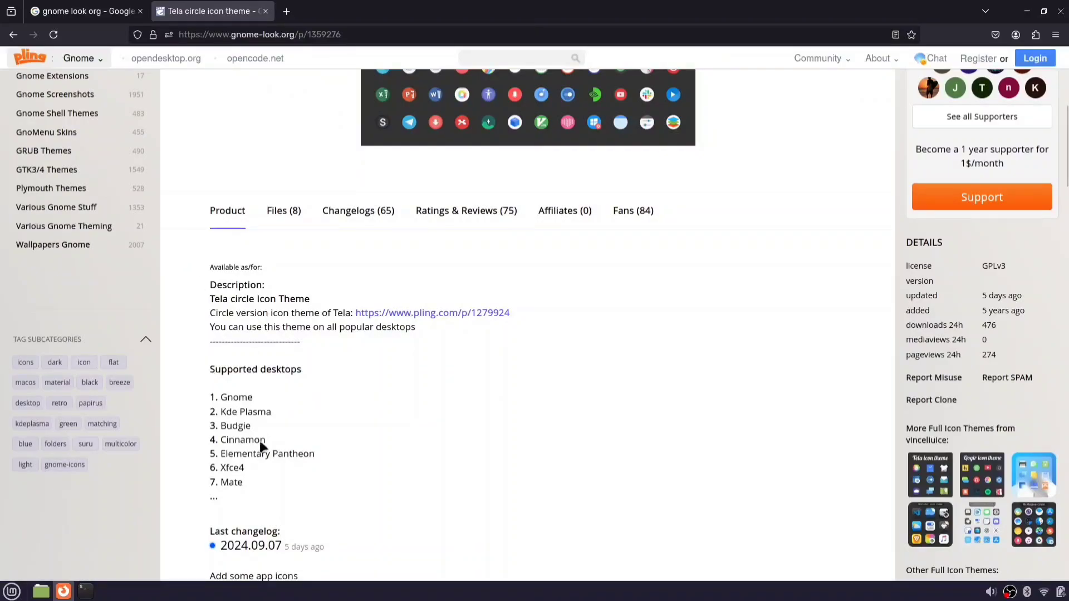
left_click_drag(265, 440, 220, 441)
- Download the 3.25 MB Tela-circle-purple.tar.xz from the Files tab
left_click(319, 416)
scroll(303, 416, "down", 4)
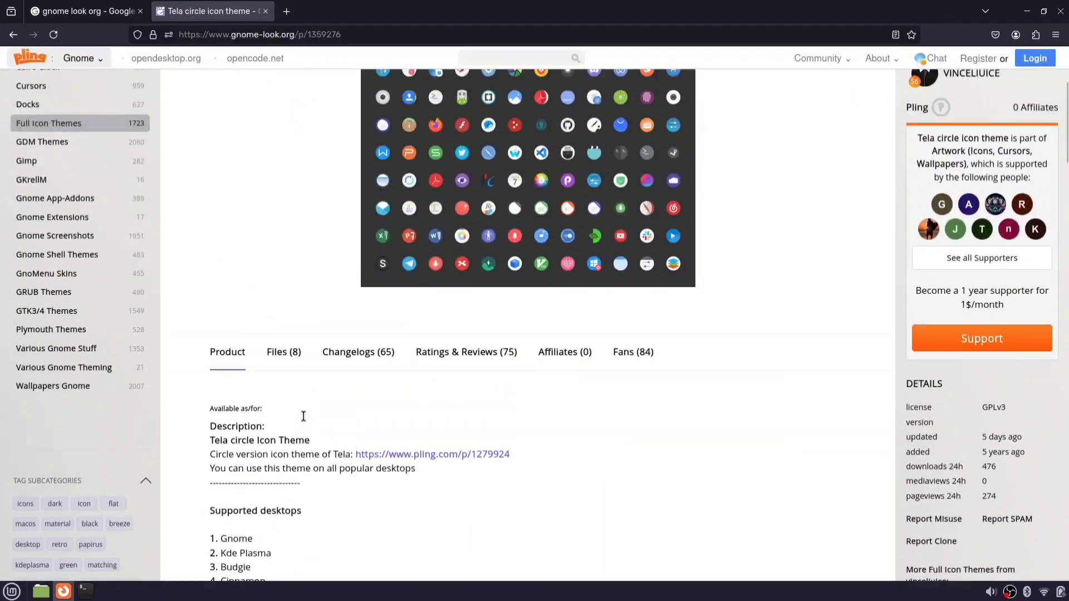
scroll(303, 416, "up", 1)
left_click(297, 372)
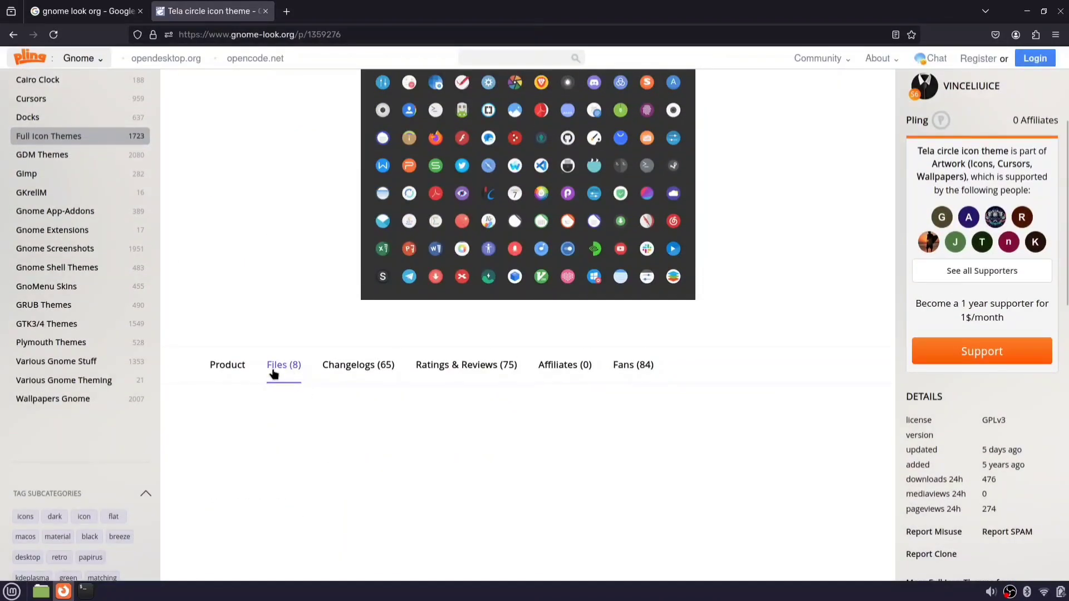
scroll(279, 374, "down", 4)
scroll(278, 373, "down", 1)
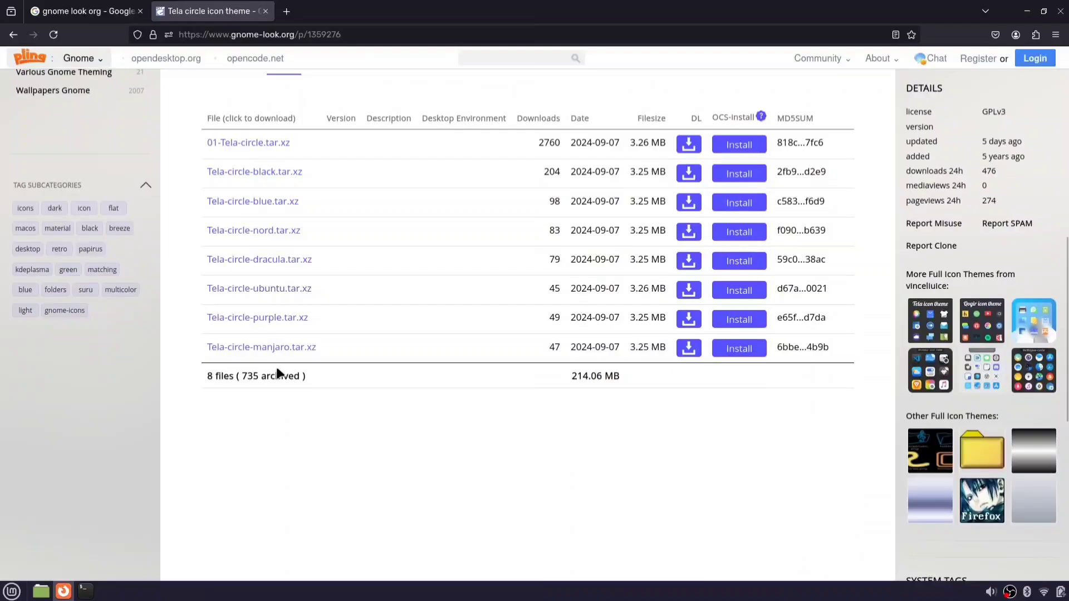
left_click(277, 321)
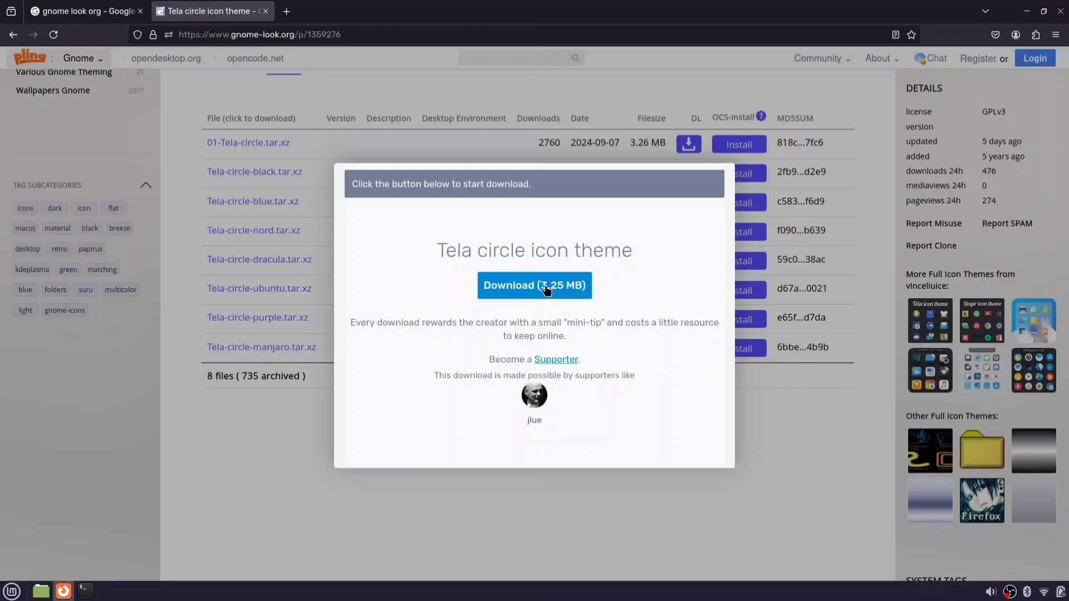
left_click(546, 288)
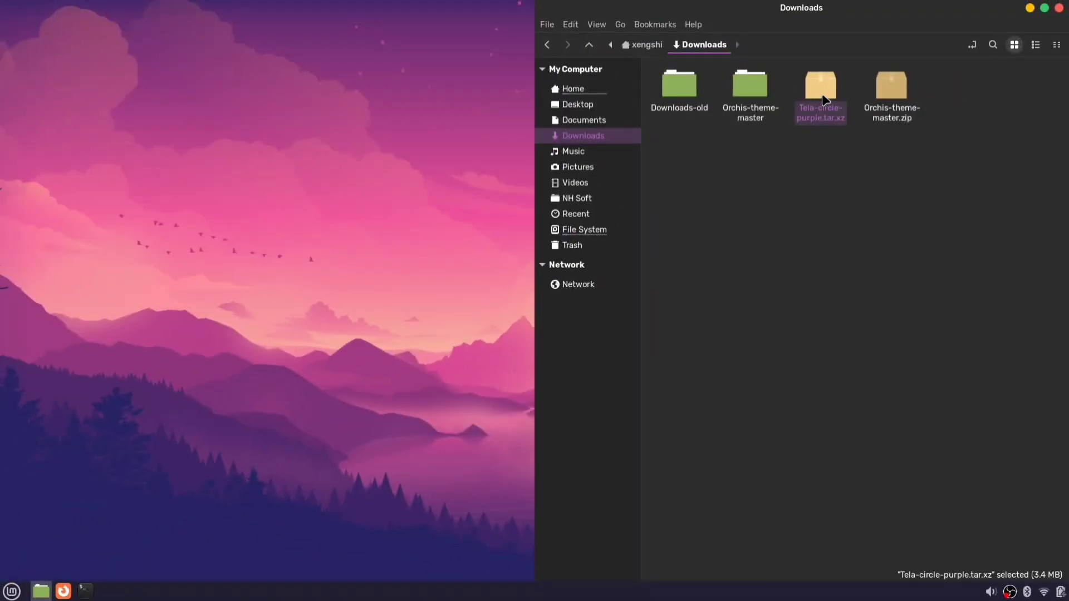
- Extract the Tela-circle-purple archive in Downloads and open the extracted folder
right_click(825, 100)
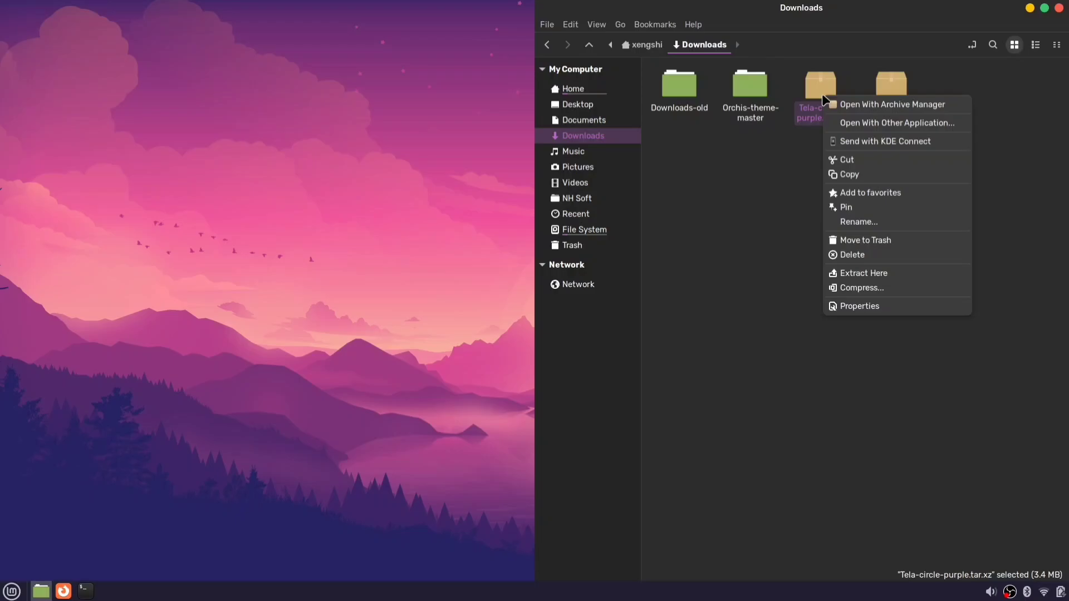
left_click(872, 272)
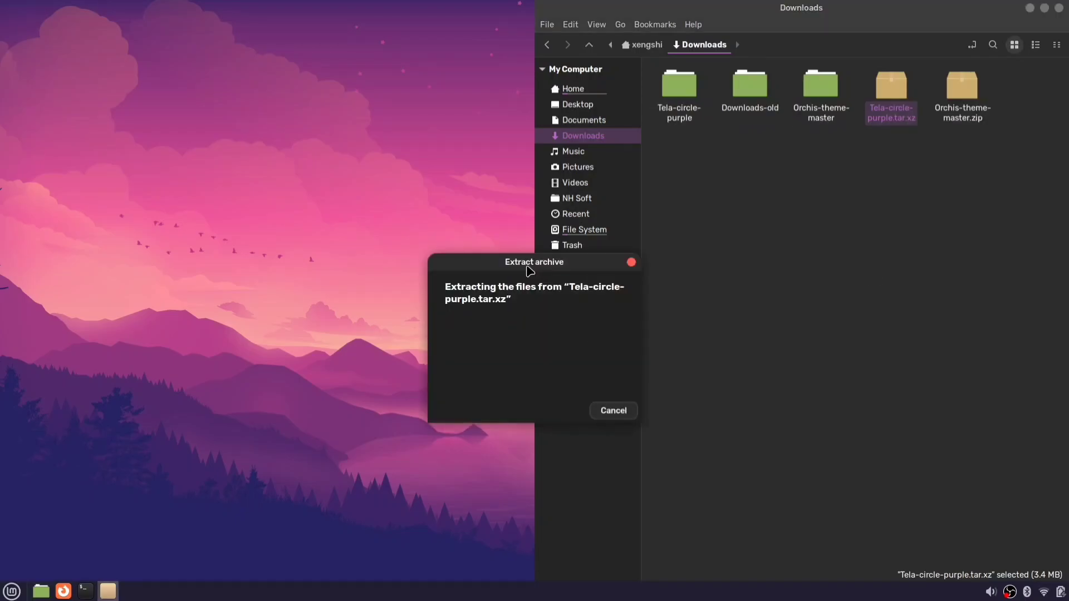
double_click(682, 103)
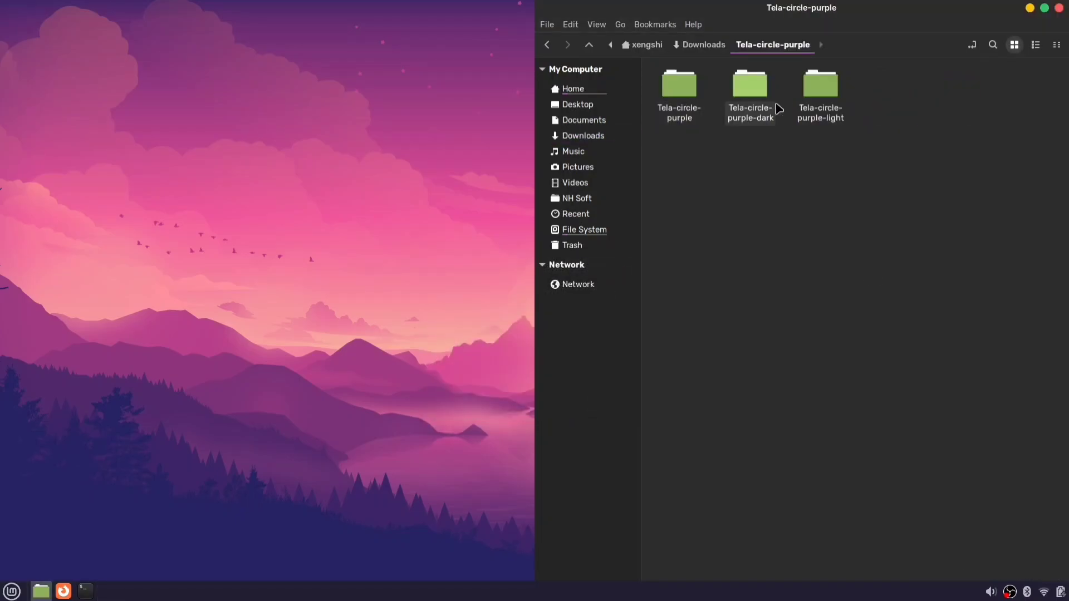
- Show hidden files in Home, then create and open a new .icons folder
key("ctrl+n")
right_click(229, 331)
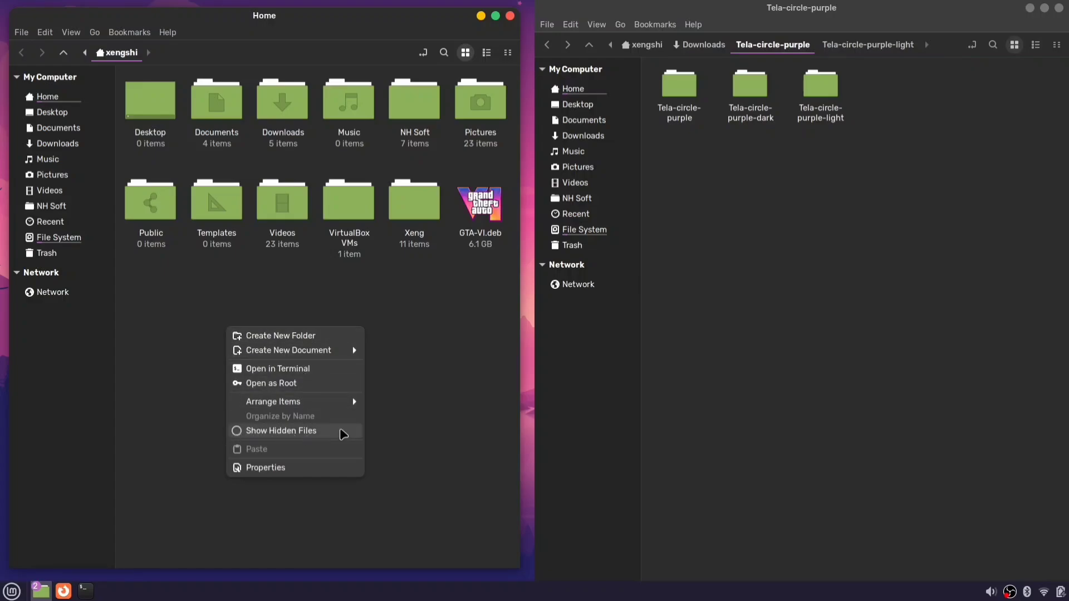
left_click(320, 431)
scroll(304, 389, "down", 5)
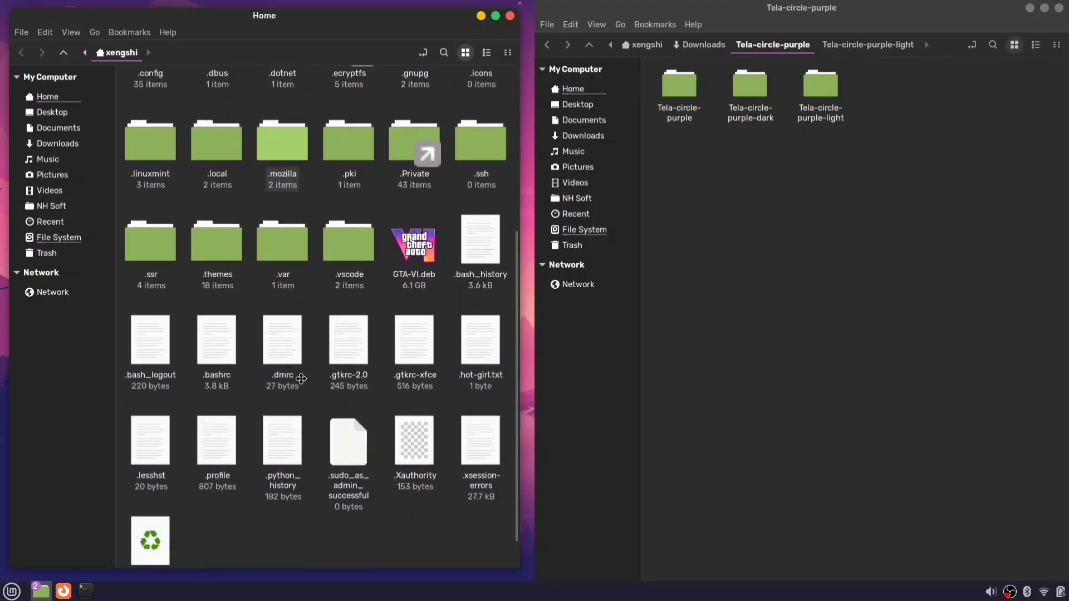
scroll(300, 379, "up", 3)
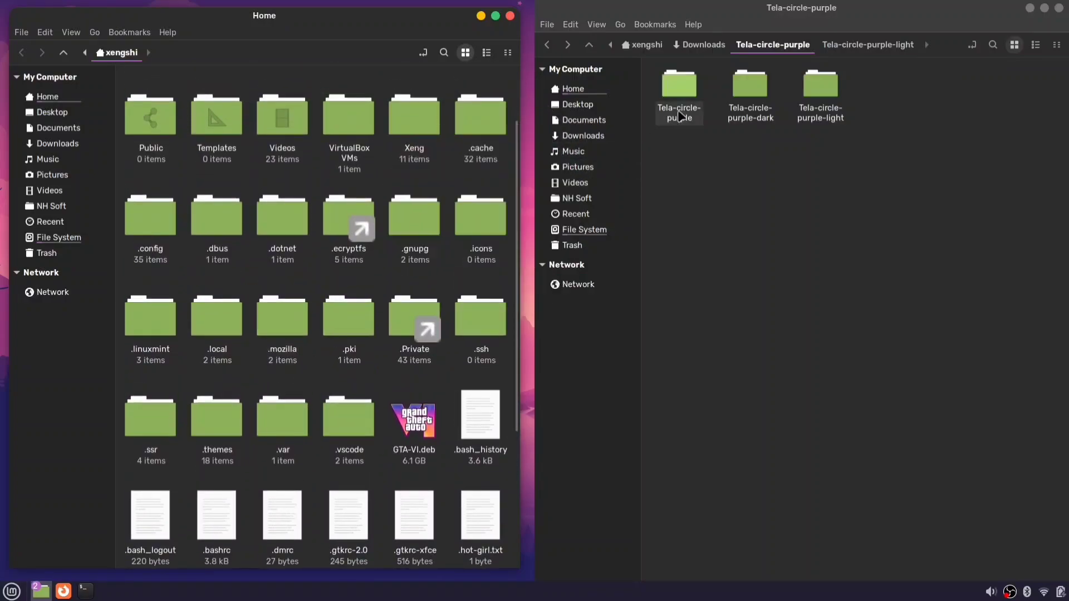
scroll(299, 389, "down", 2)
right_click(237, 347)
left_click(311, 355)
type(".icons")
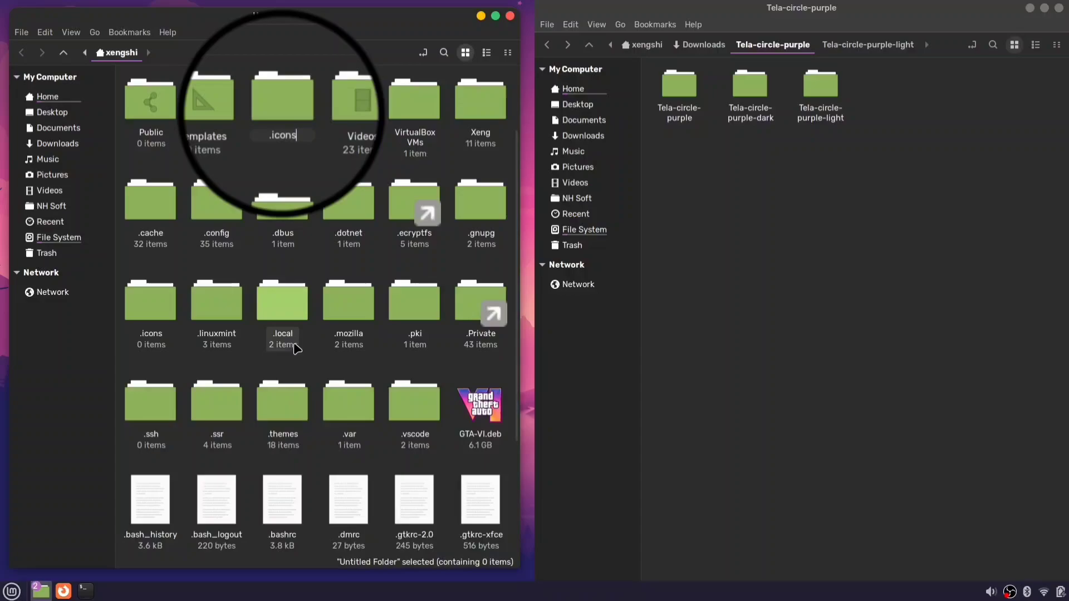
key("Return")
double_click(481, 303)
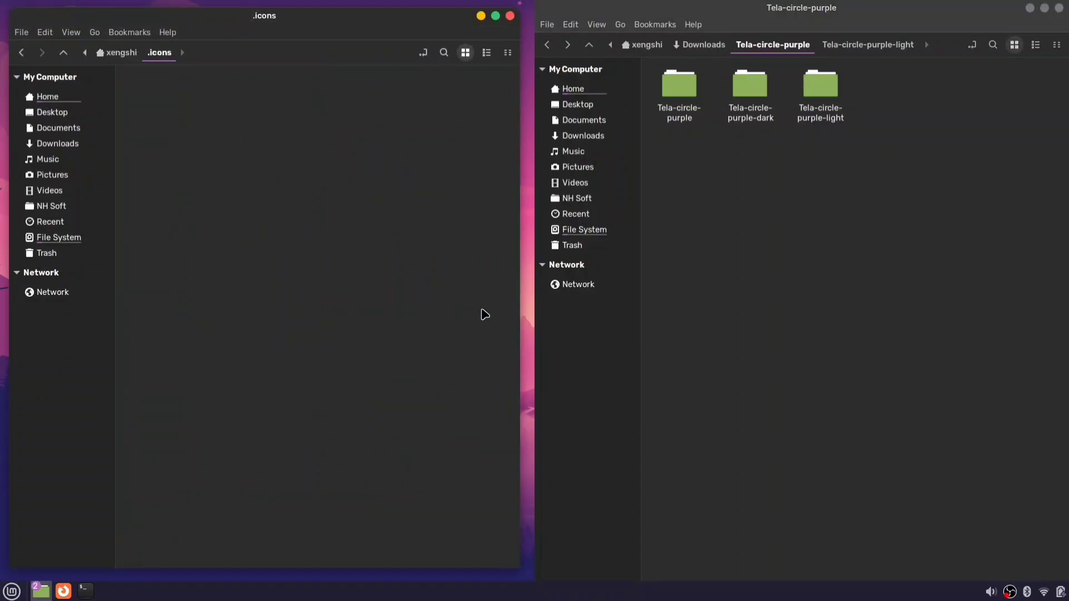
- Move the three Tela-circle-purple folders into .icons with cut and paste
left_click_drag(869, 123, 652, 70)
right_click(749, 89)
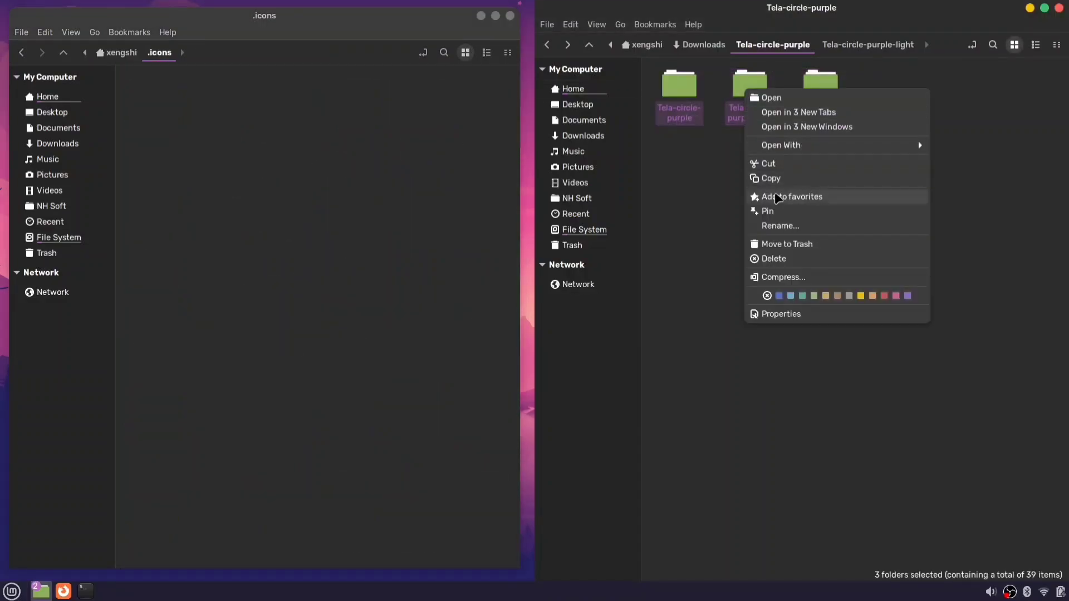
left_click(782, 165)
left_click(245, 198)
right_click(245, 198)
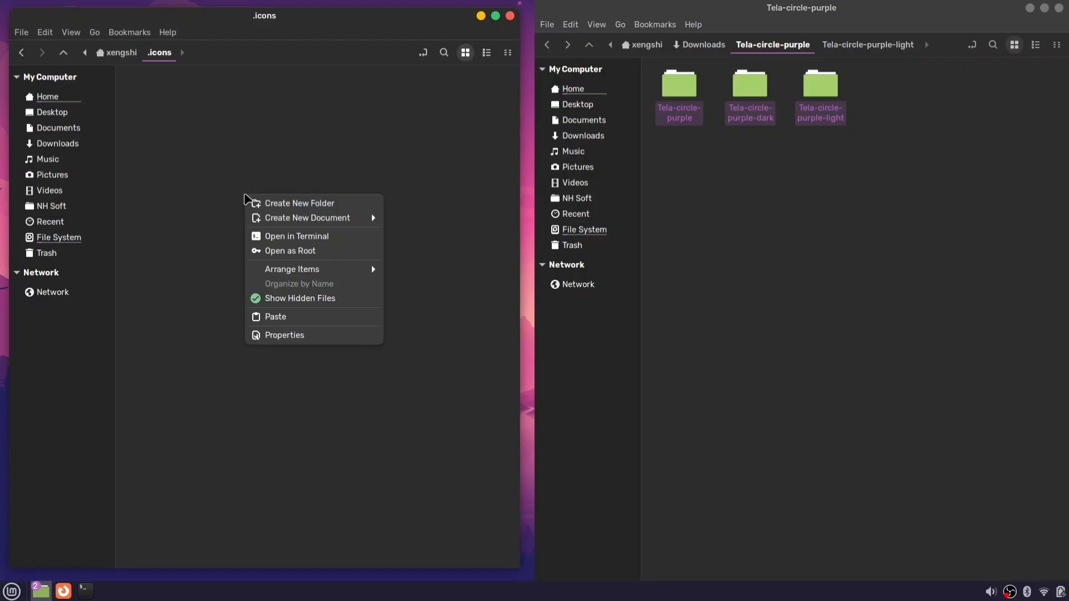
left_click(275, 317)
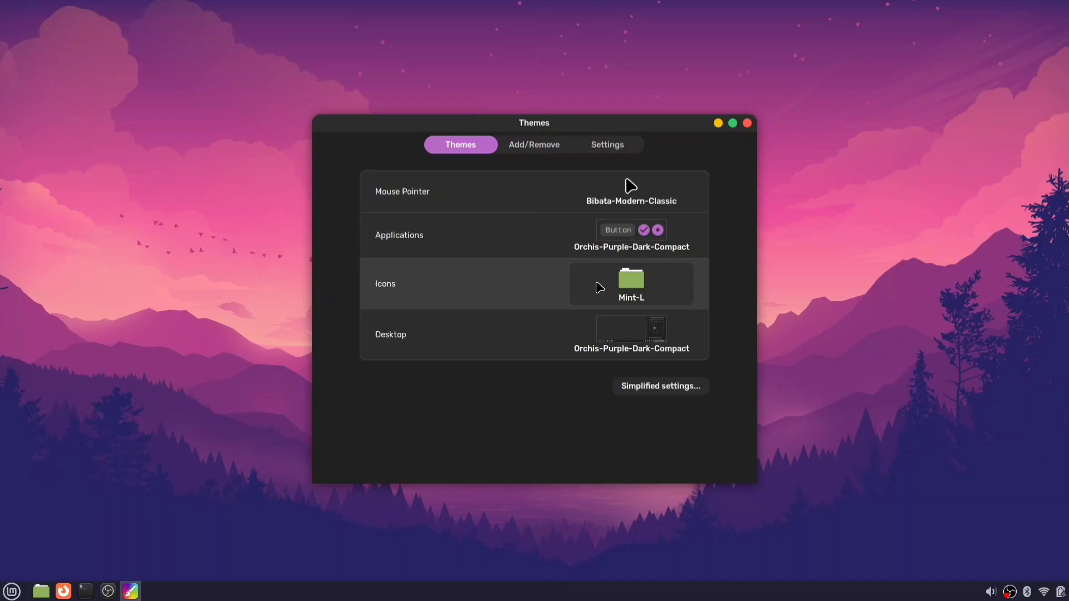
- Set the Icons theme to Tela-circle-purple
left_click(641, 286)
scroll(1052, 429, "down", 1)
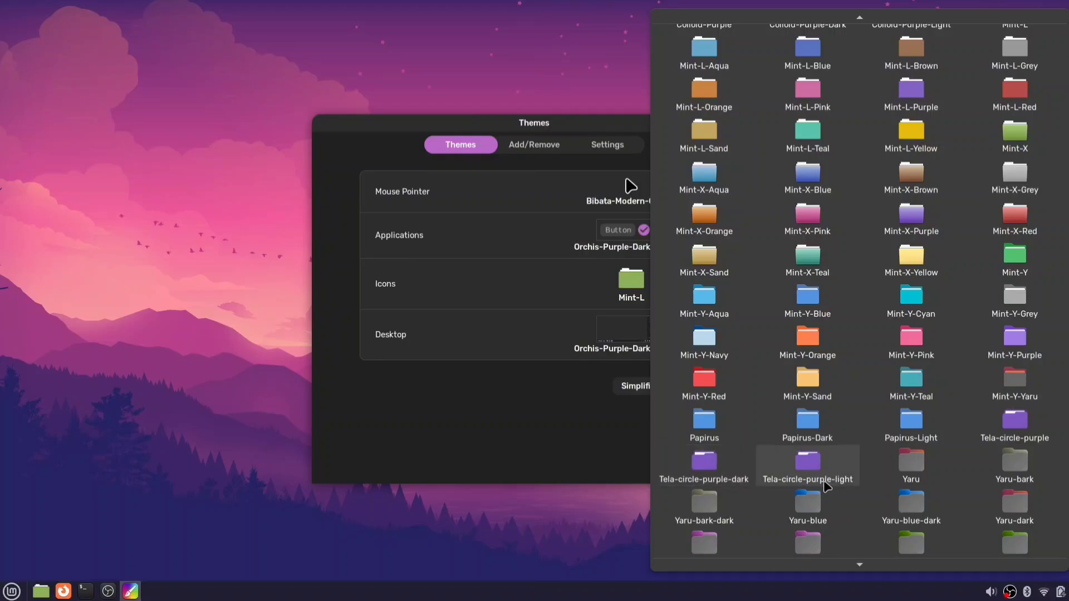
left_click(1015, 426)
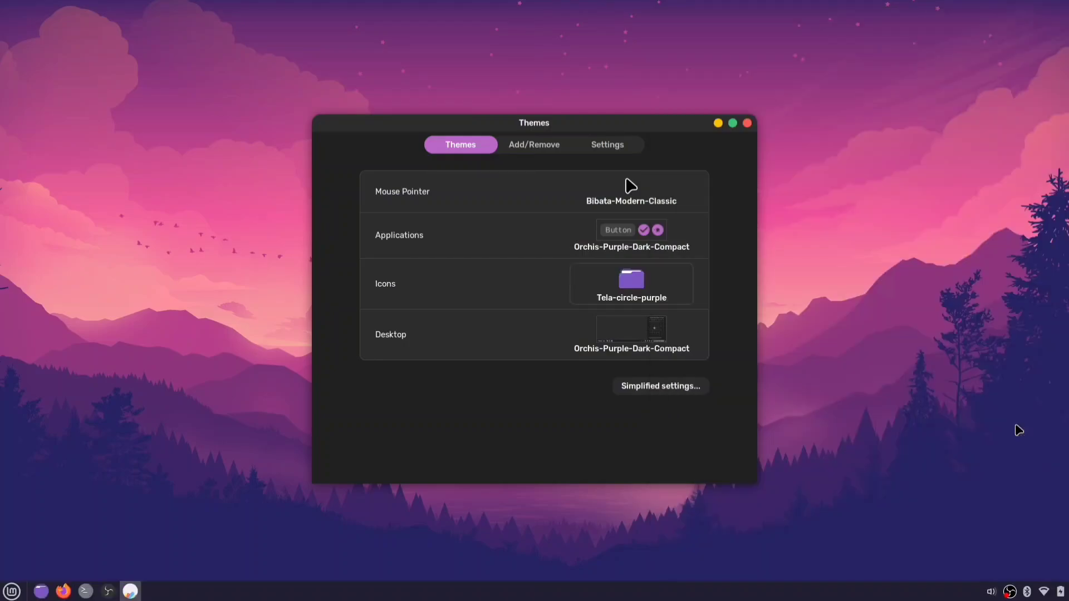
- Hide the hidden files in Home again, check the purple icons in the menu, and close Home
key("super+e")
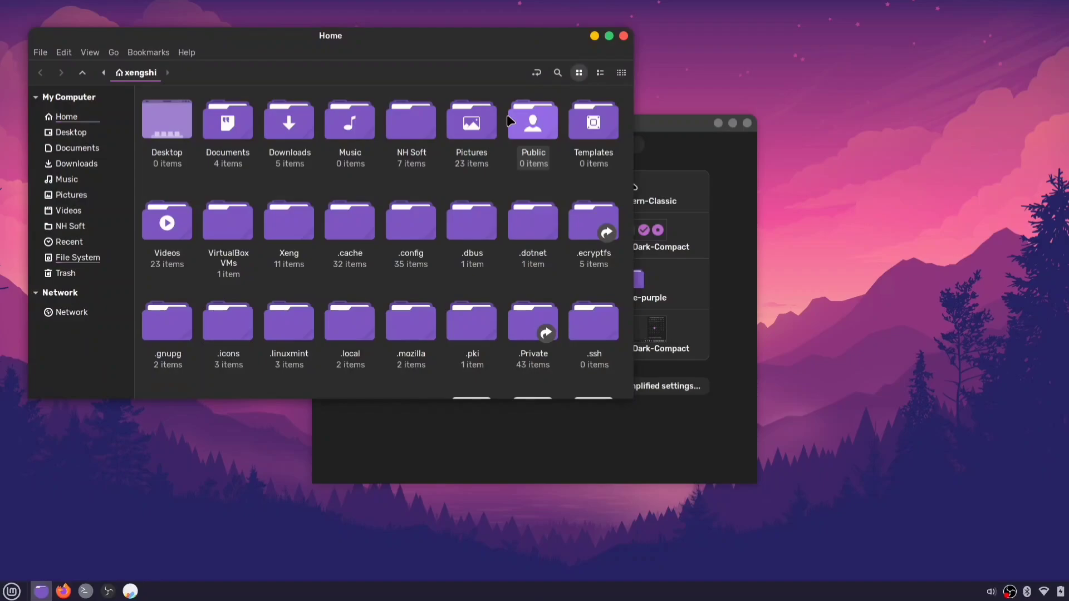
key("ctrl+h")
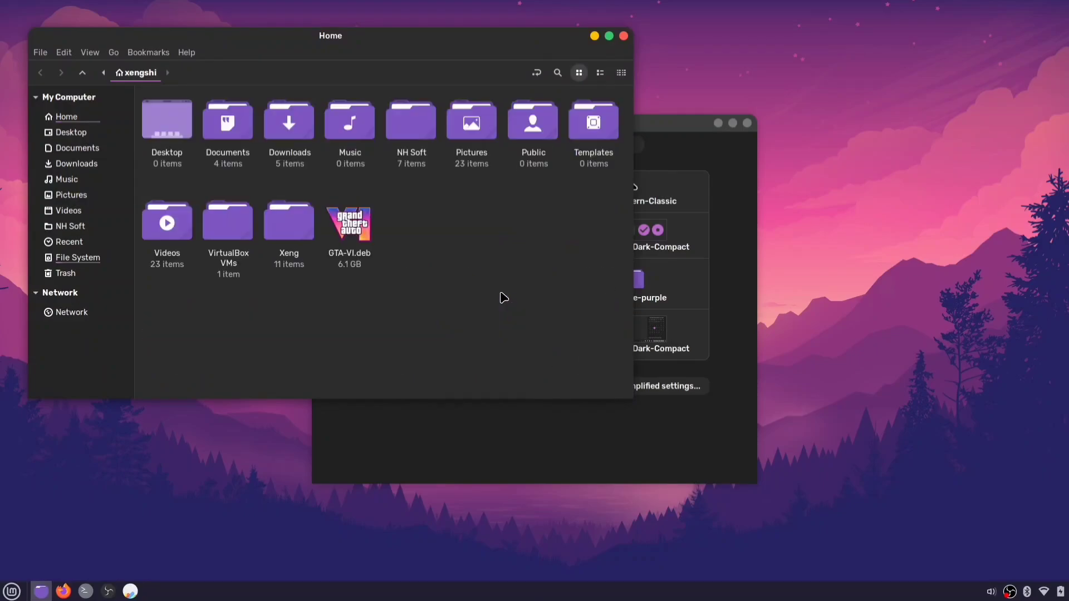
left_click_drag(311, 28, 304, 33)
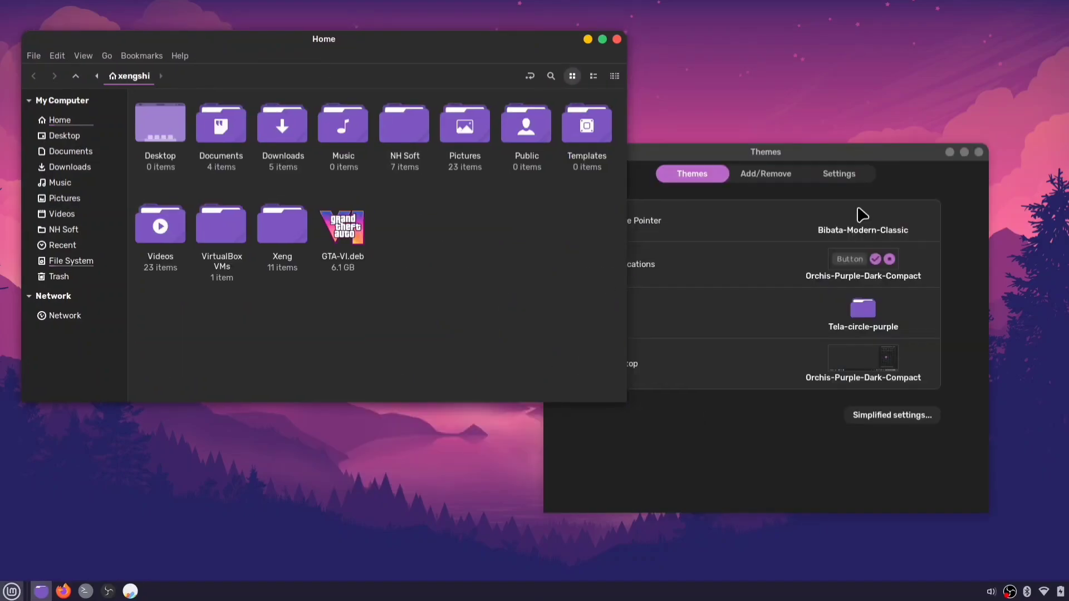
left_click(12, 591)
mouse_move(123, 326)
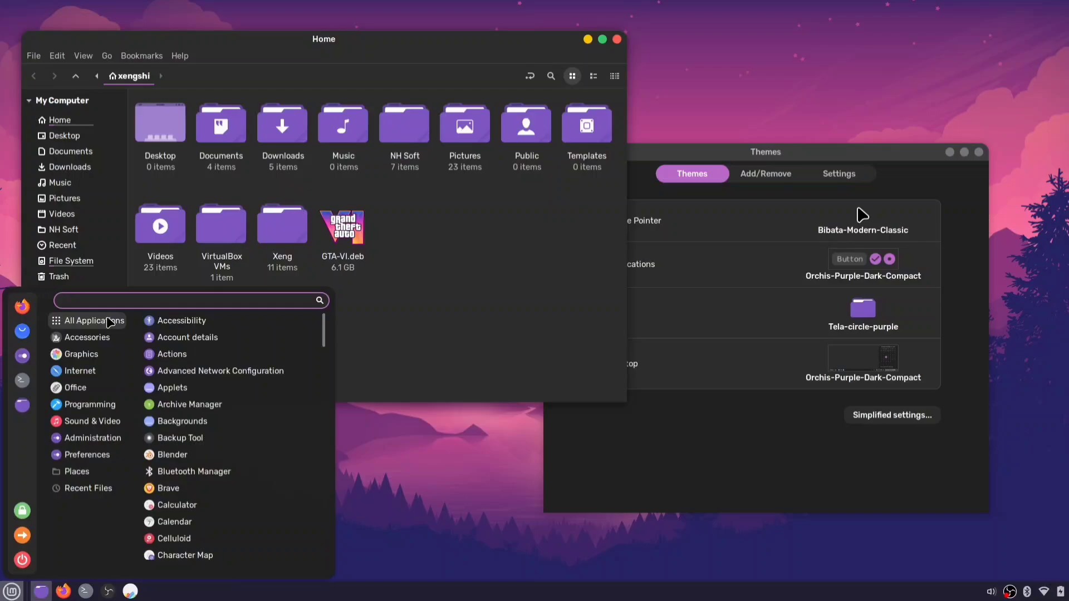
scroll(222, 417, "down", 7)
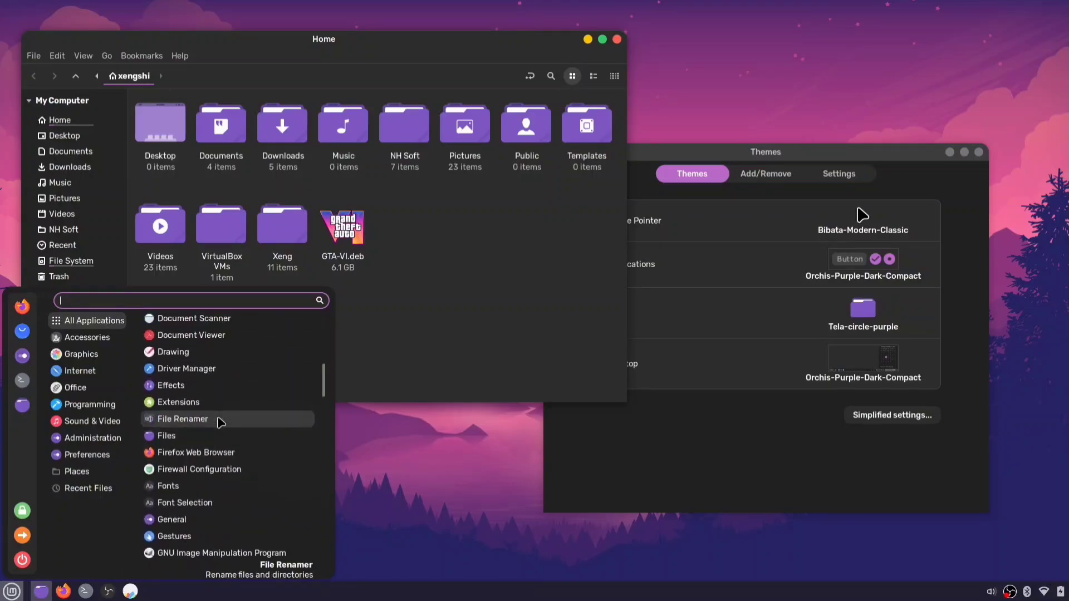
key("Escape")
left_click(617, 39)
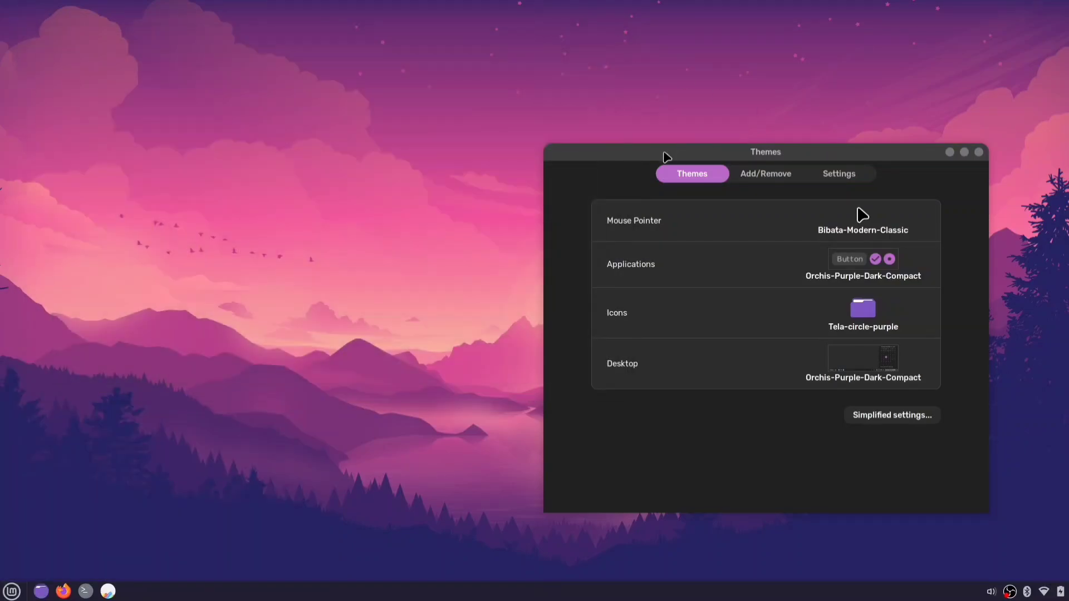
- Return to the GNOME-Look.org page and open the Cursors category listing
left_click_drag(666, 156, 503, 96)
key("ctrl+alt+Left")
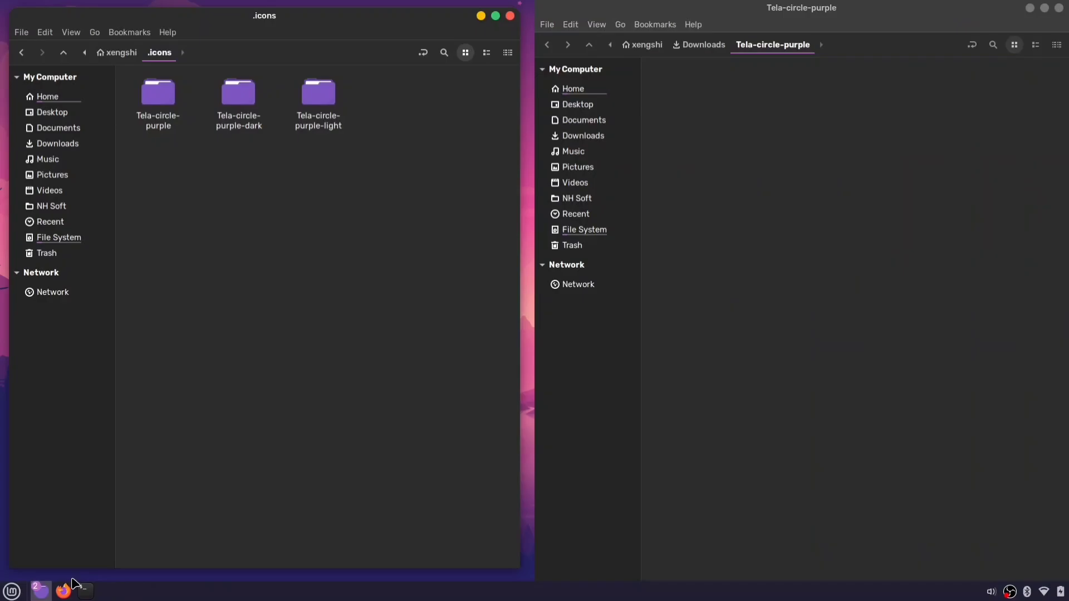
left_click(68, 589)
scroll(156, 343, "up", 1)
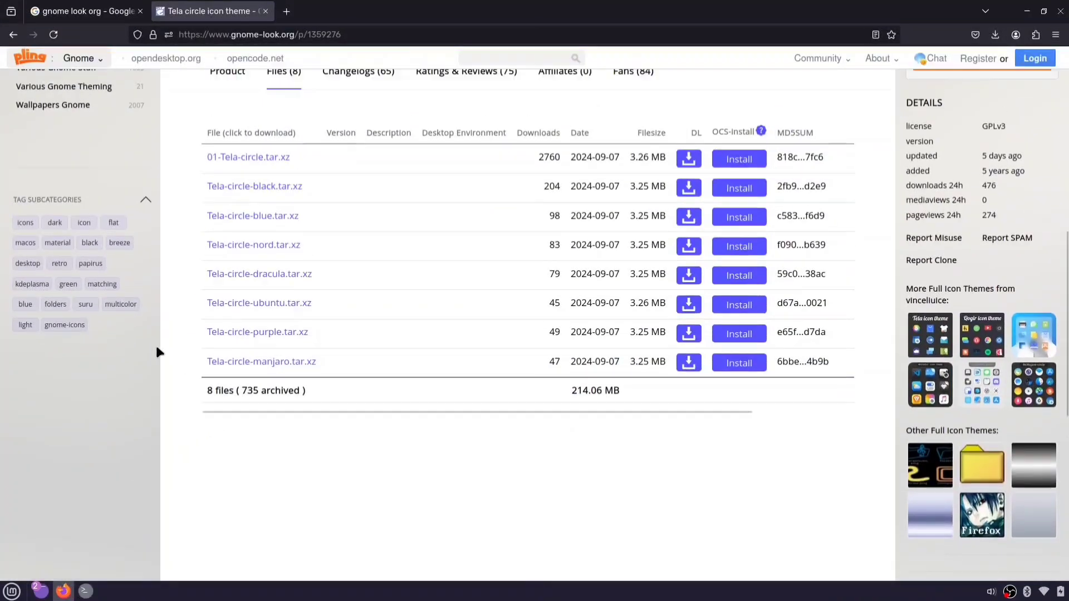
scroll(155, 342, "up", 10)
left_click_drag(298, 34, 209, 35)
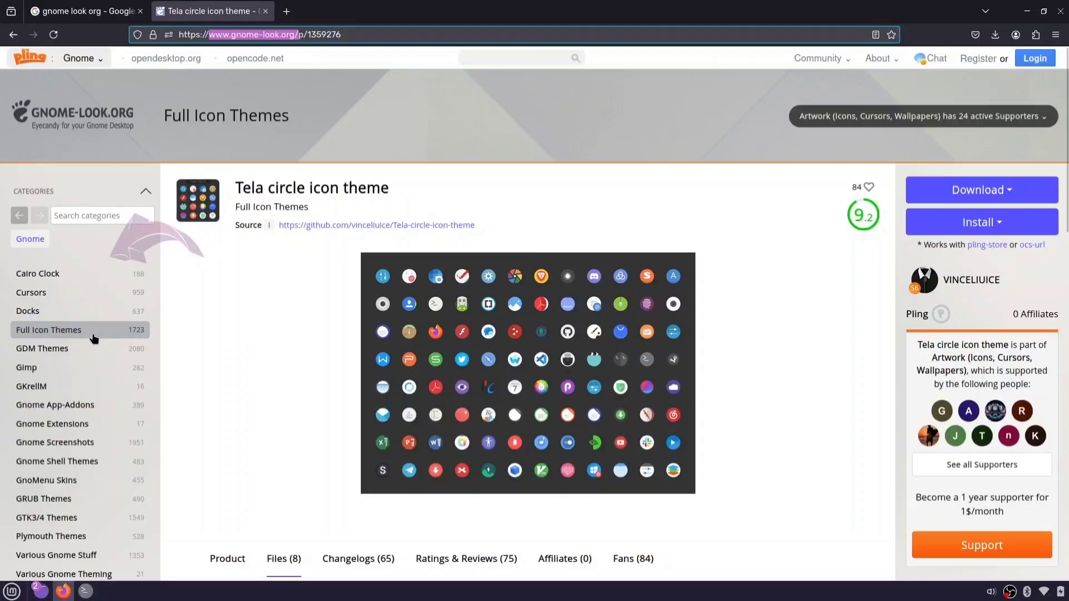
left_click(70, 295)
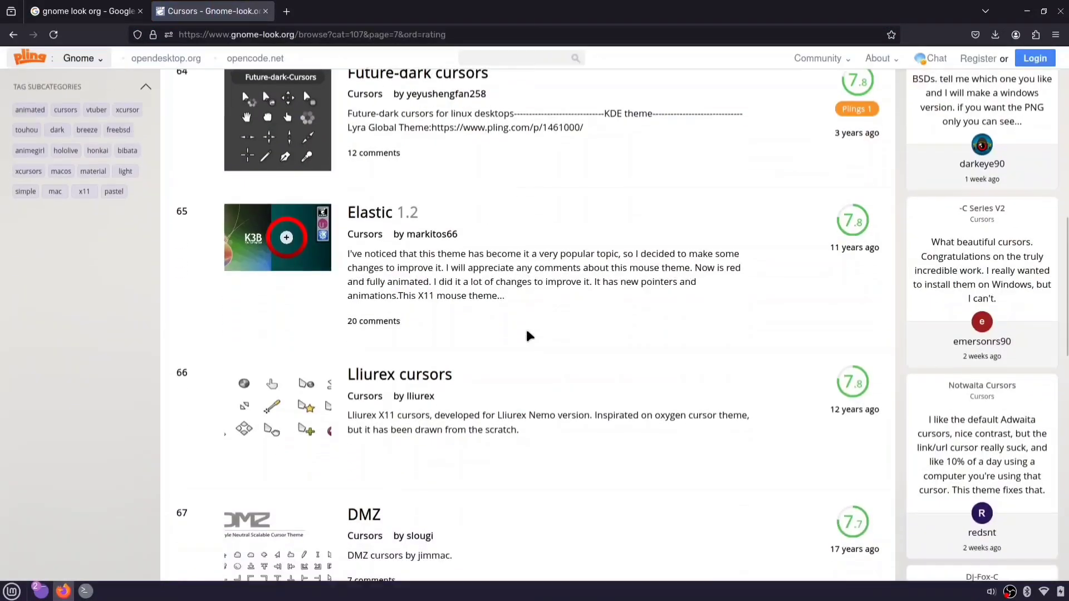
scroll(528, 336, "down", 10)
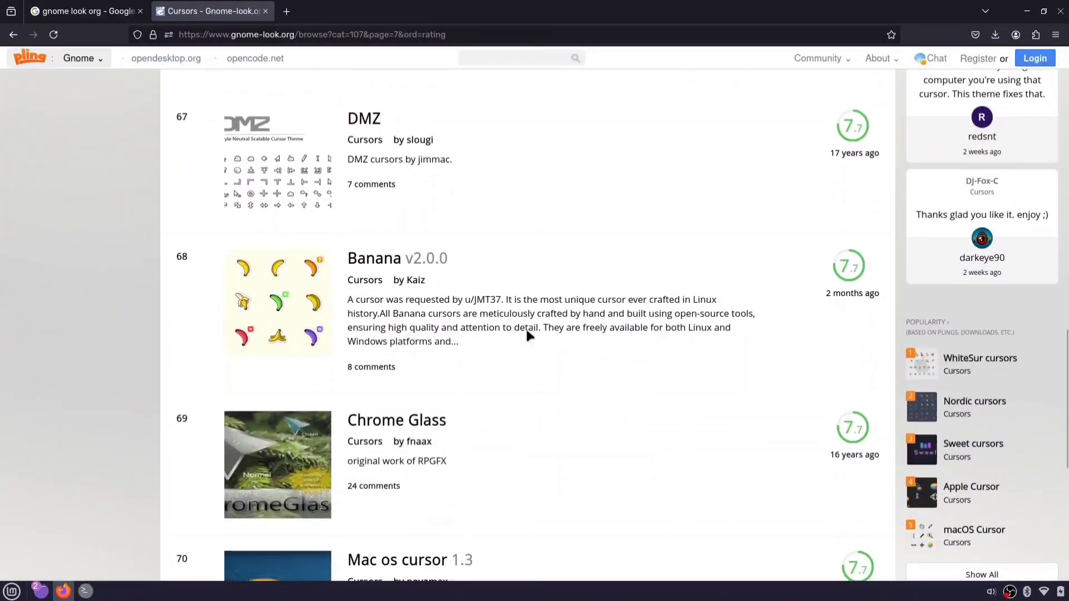
scroll(529, 336, "up", 3)
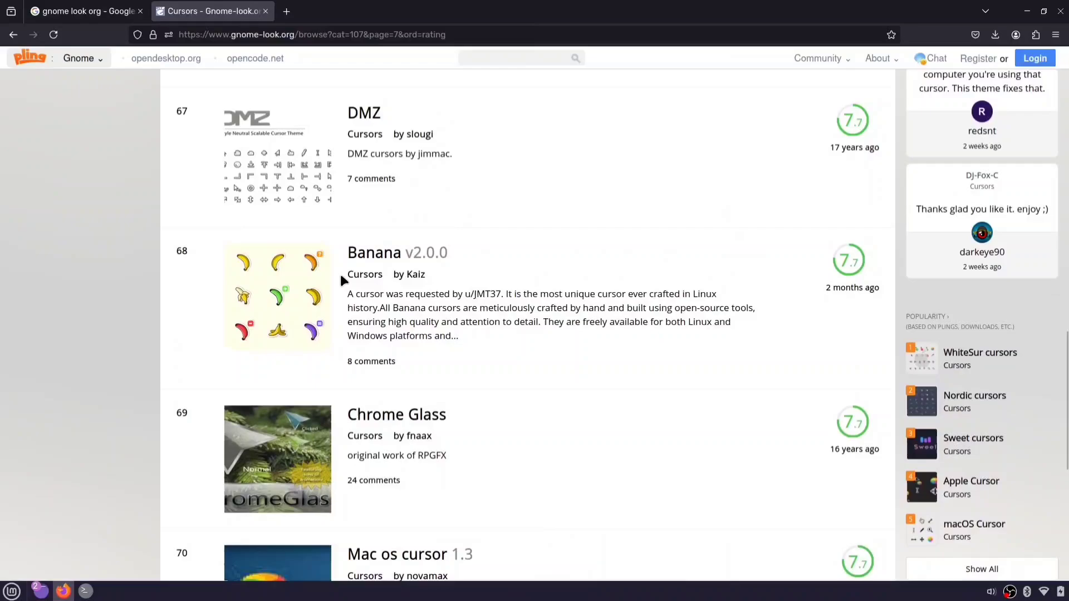
- Download the Banana.tar.xz archive from the Banana cursor's product page
left_click(358, 254)
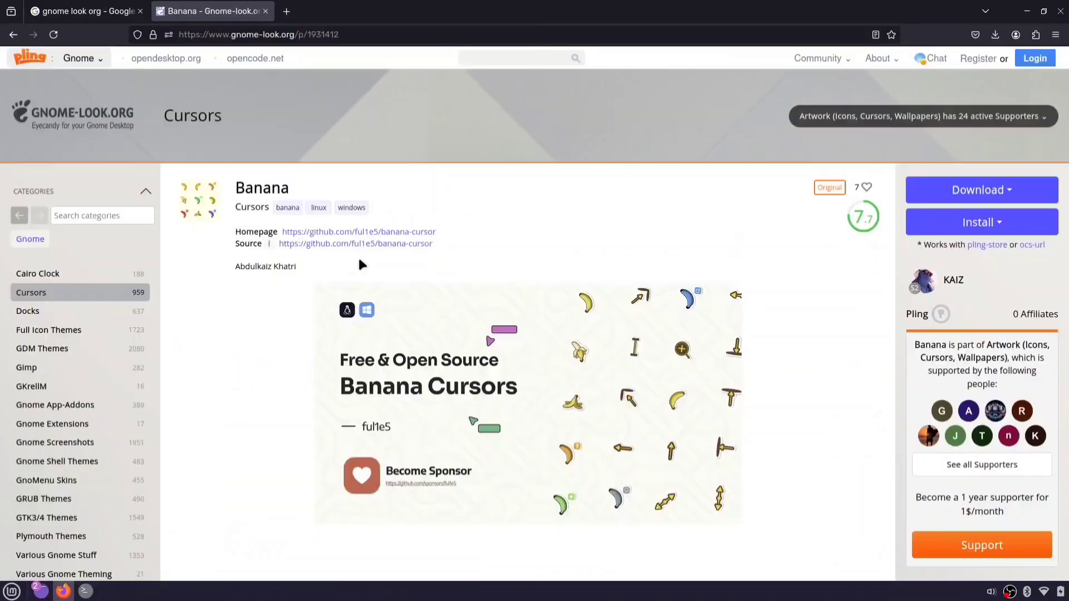
scroll(358, 255, "down", 7)
left_click(290, 218)
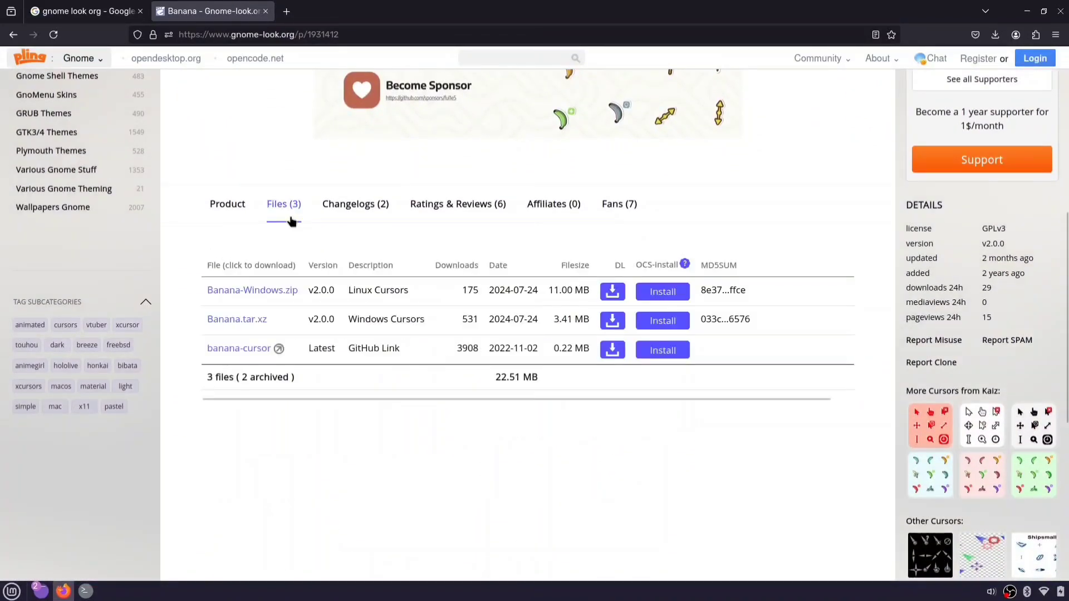
left_click(237, 319)
left_click(490, 281)
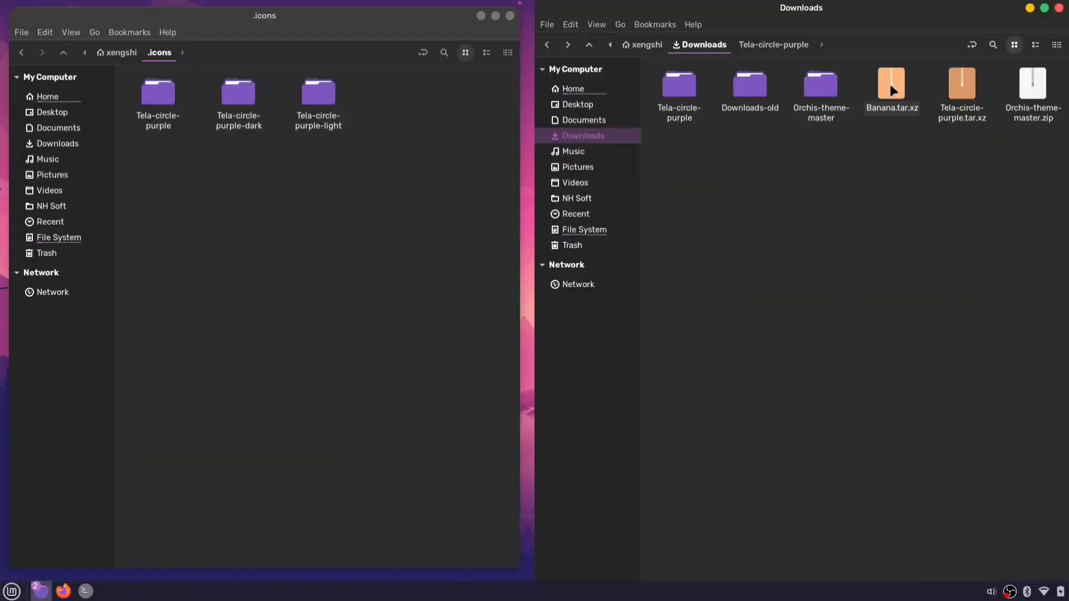
- Extract Banana.tar.xz in Downloads and move the Banana folder into .icons
right_click(890, 85)
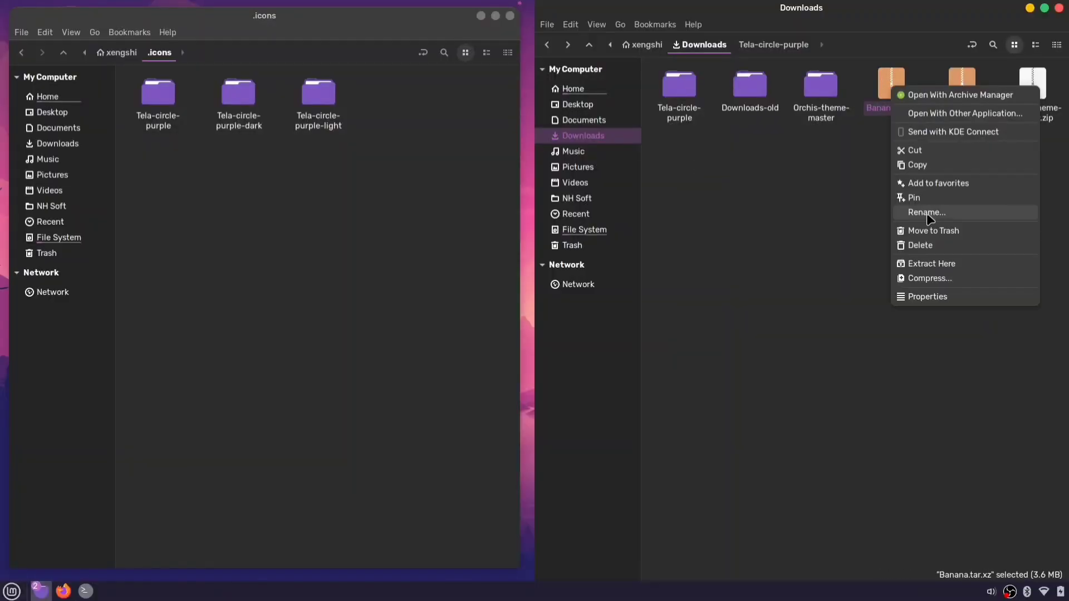
left_click(931, 263)
double_click(890, 87)
key("alt+Left")
right_click(899, 92)
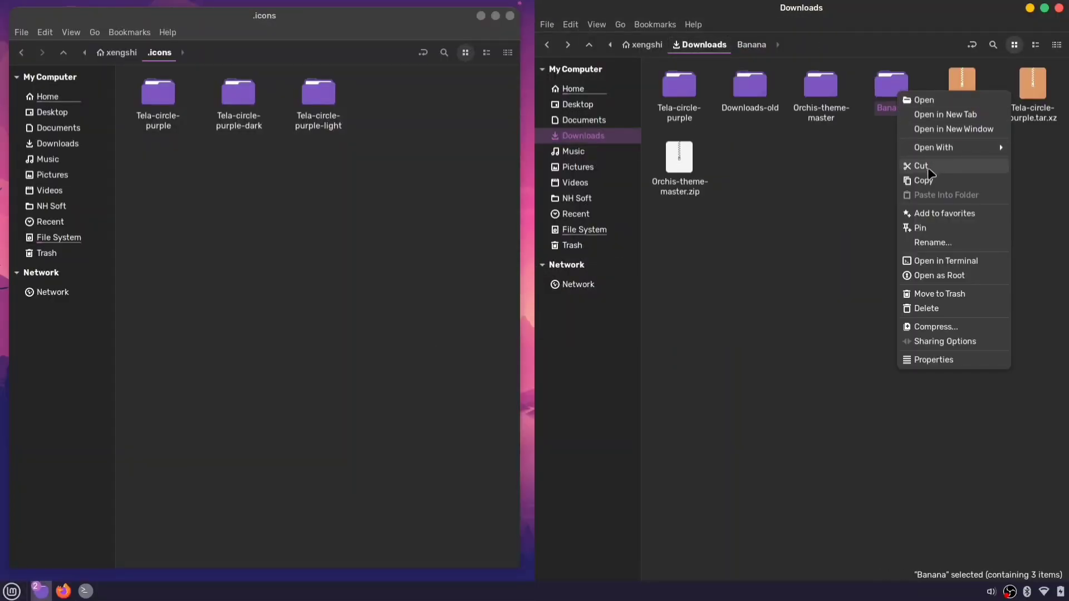
left_click(928, 170)
right_click(179, 194)
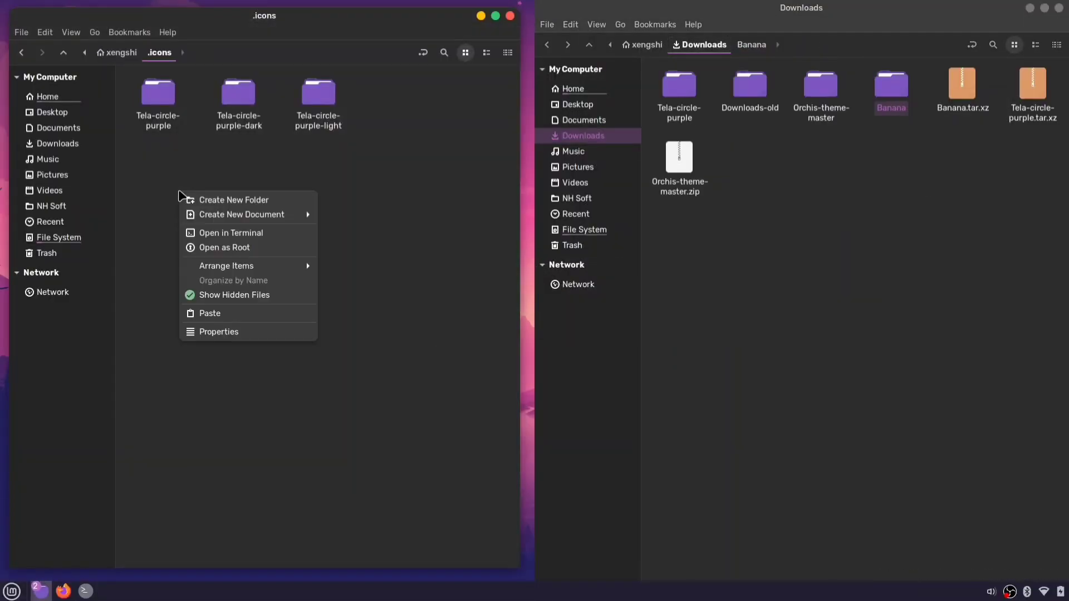
left_click(253, 313)
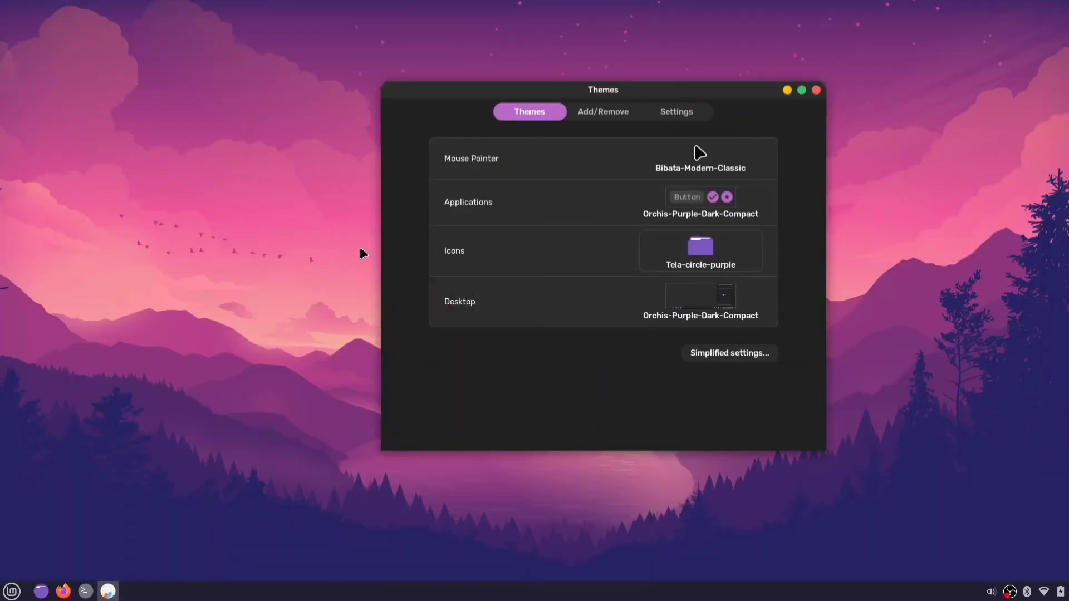
- Try the Banana pointer theme, then set the mouse pointer to Bibata-Modern-Ice
left_click(712, 151)
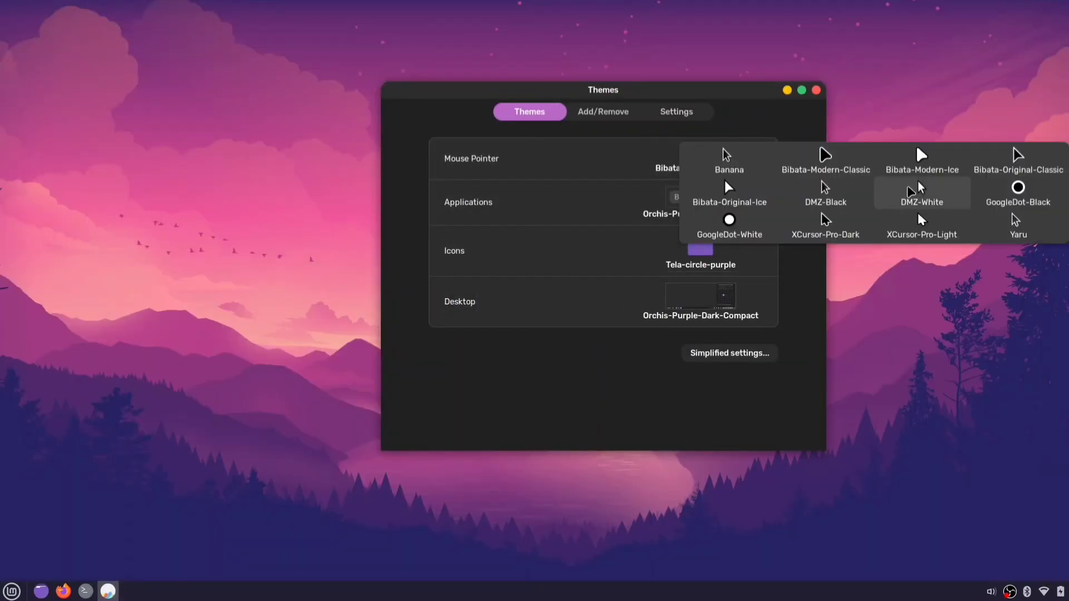
left_click(765, 167)
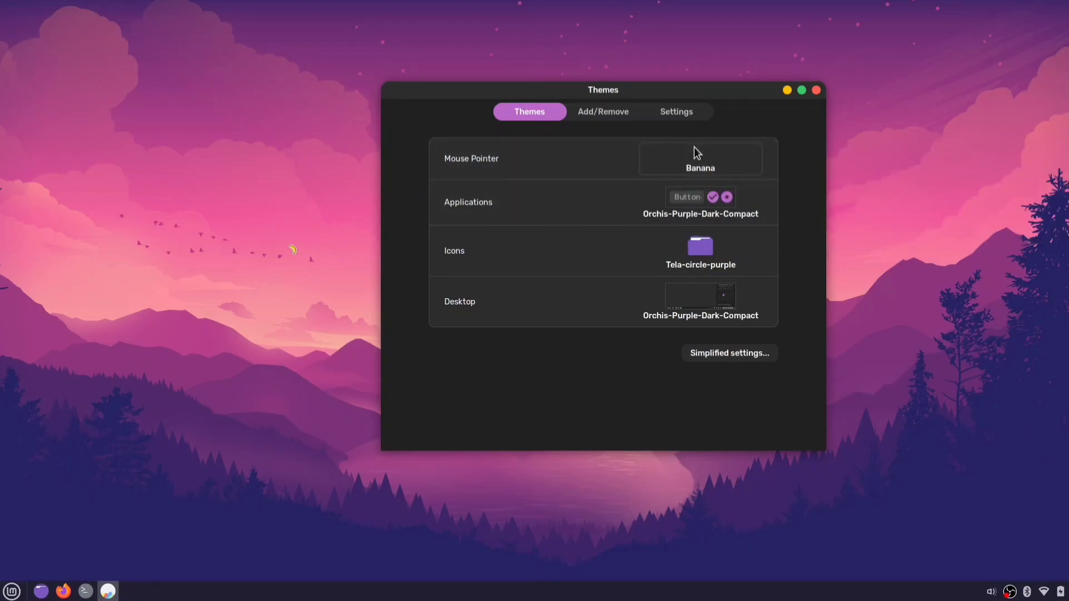
key("super")
left_click(88, 489)
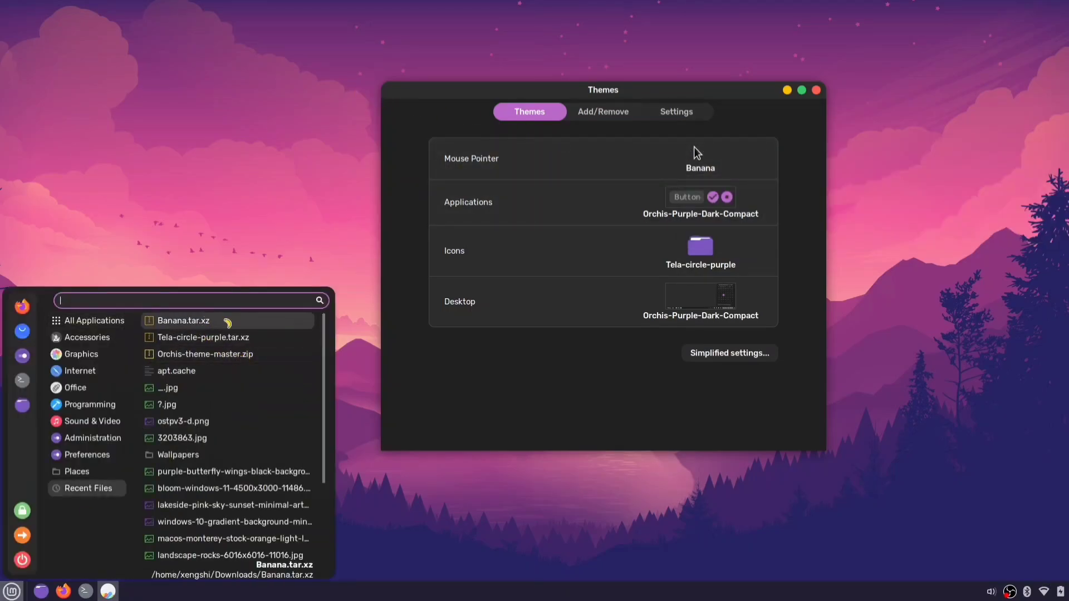
mouse_move(89, 321)
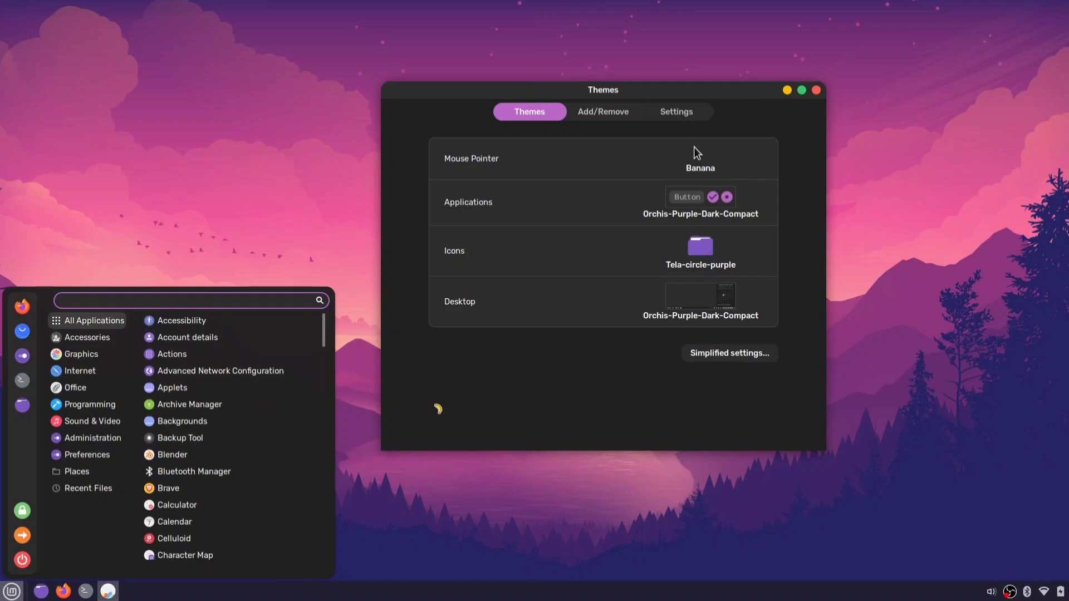
left_click(437, 409)
left_click(700, 161)
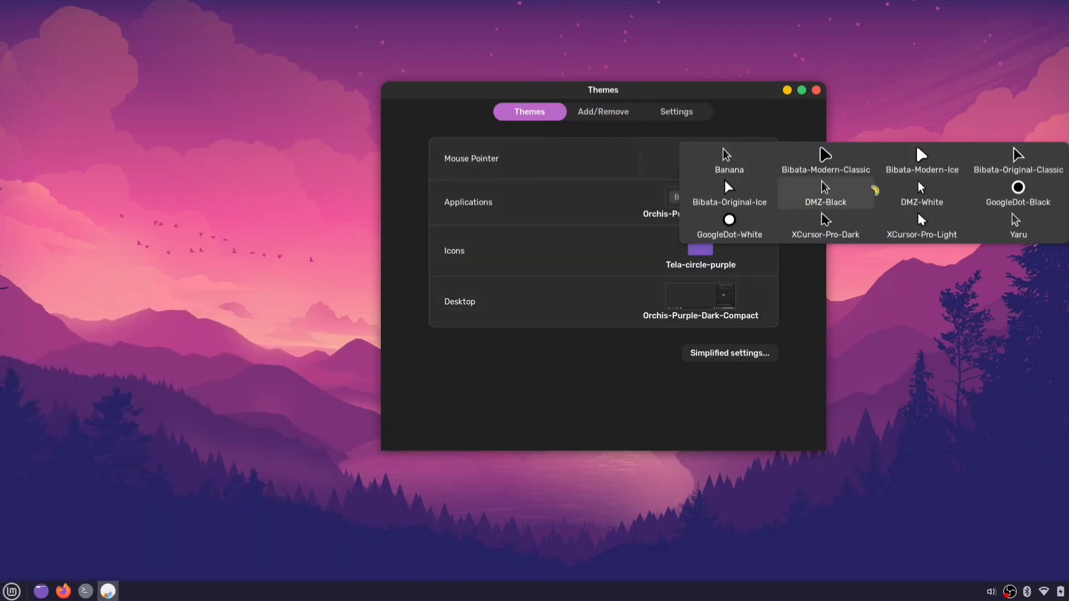
left_click(928, 160)
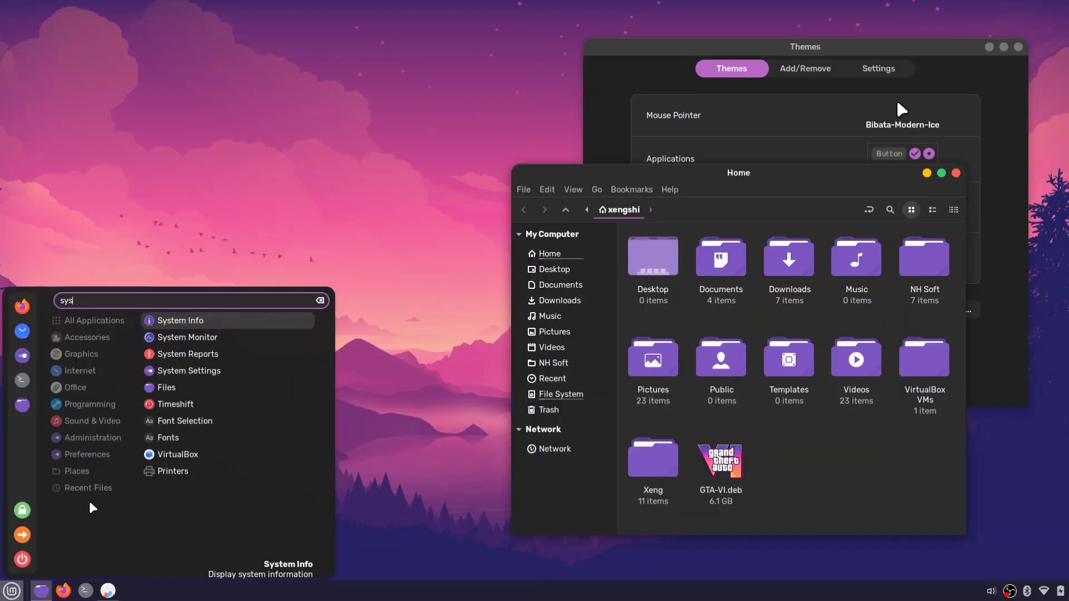
- Launch System Settings and open the Windows settings
key("Down")
key("Down")
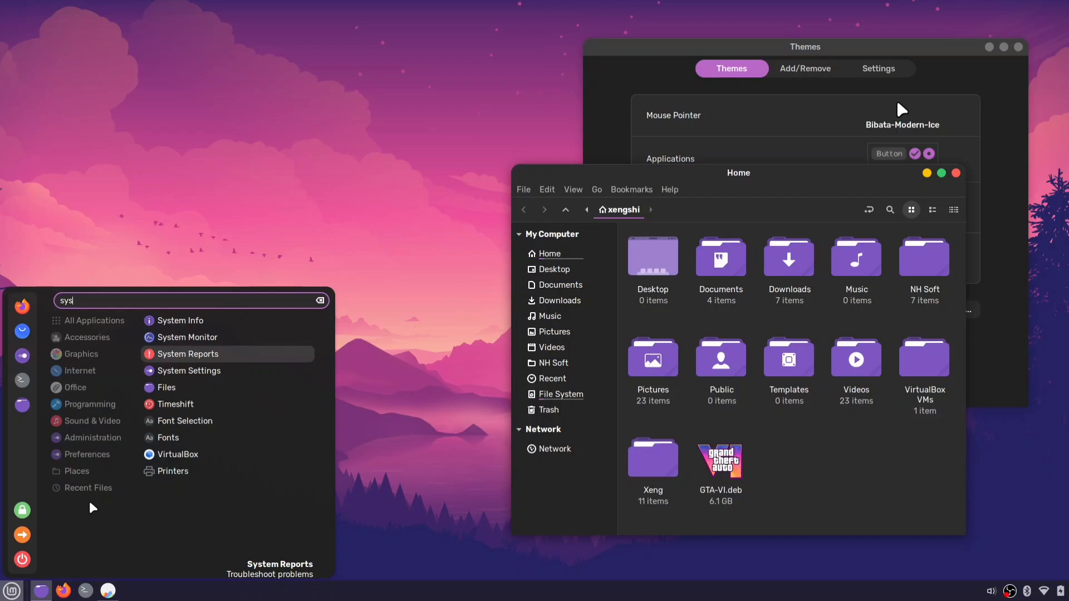
key("Return")
left_click_drag(433, 131, 148, 75)
scroll(187, 261, "down", 3)
scroll(187, 262, "down", 3)
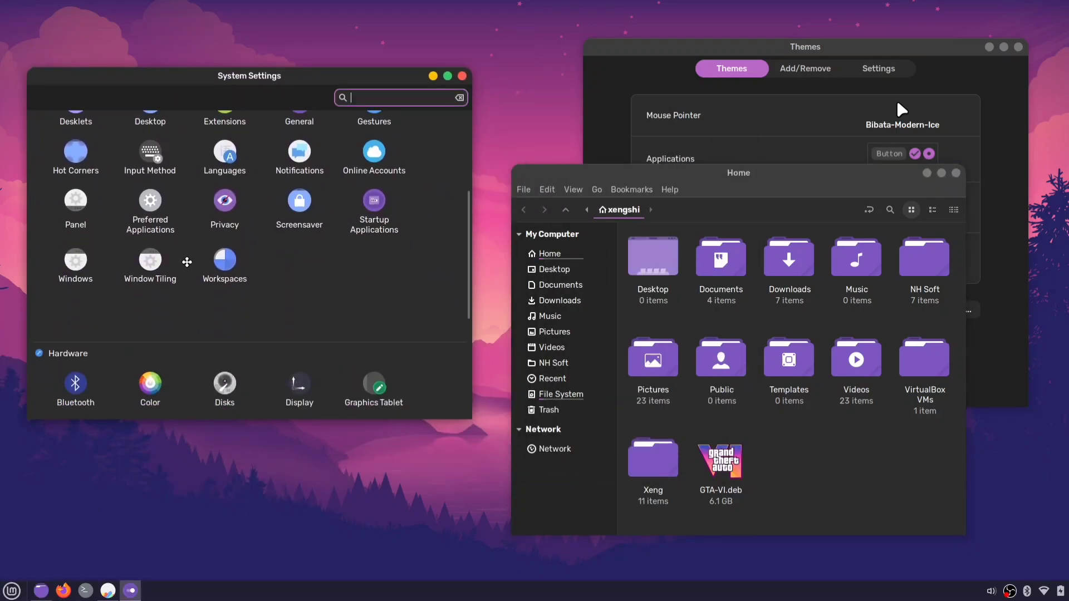
left_click(78, 263)
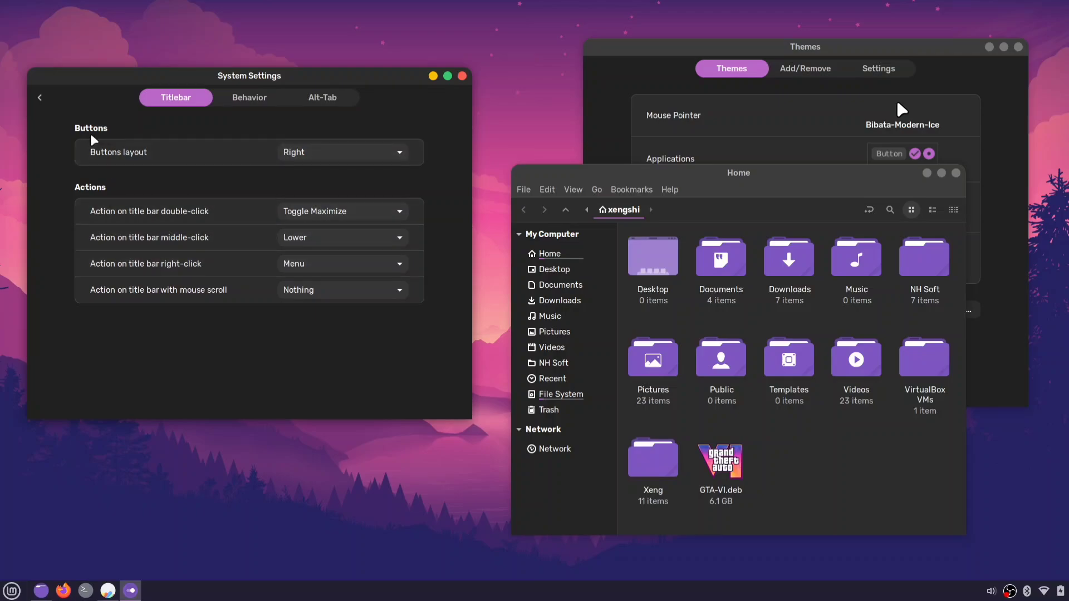
- Try the Left and Gnome titlebar button layouts, settling on Classic Mac
left_click(349, 156)
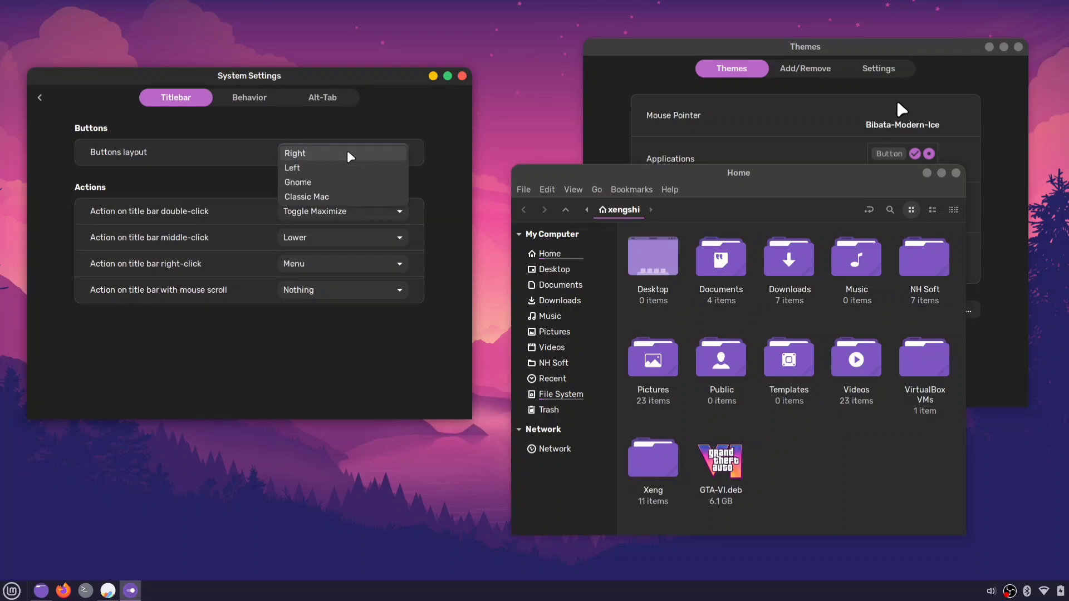
left_click(327, 172)
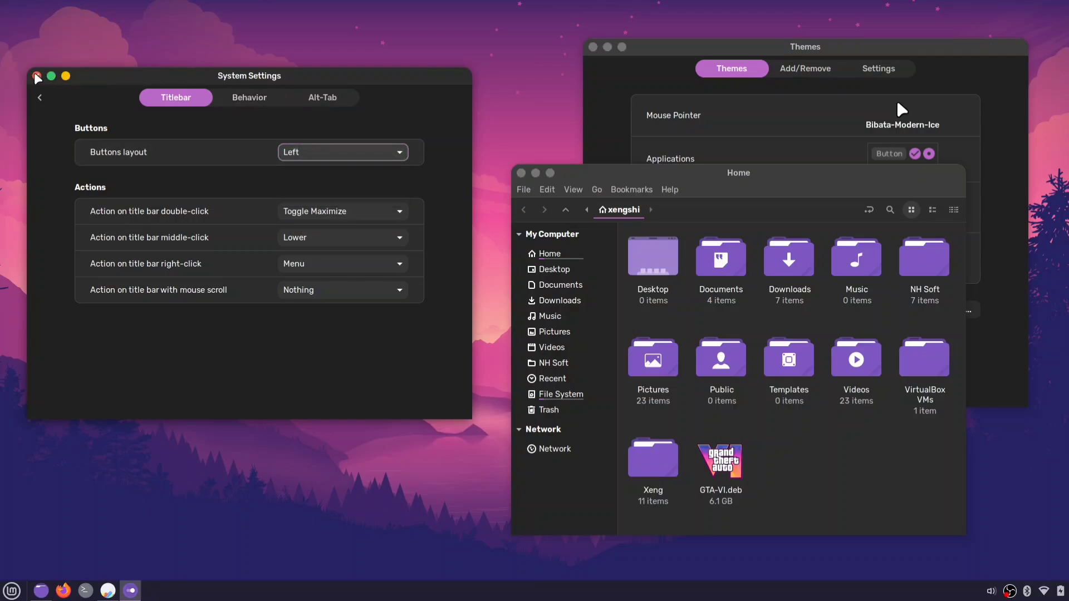
left_click(334, 152)
left_click(312, 173)
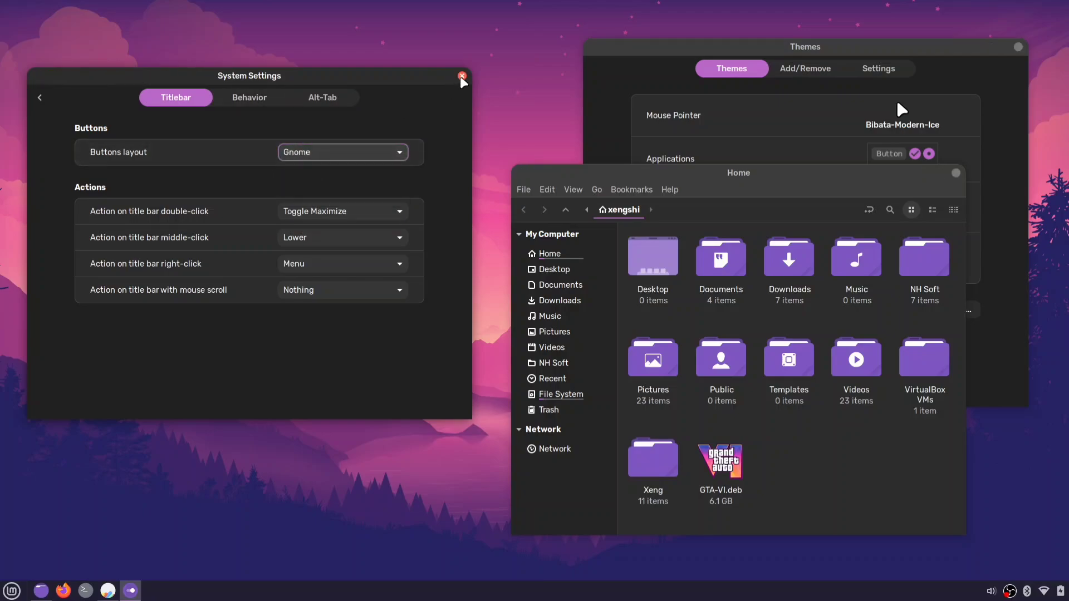
left_click(341, 153)
left_click(342, 174)
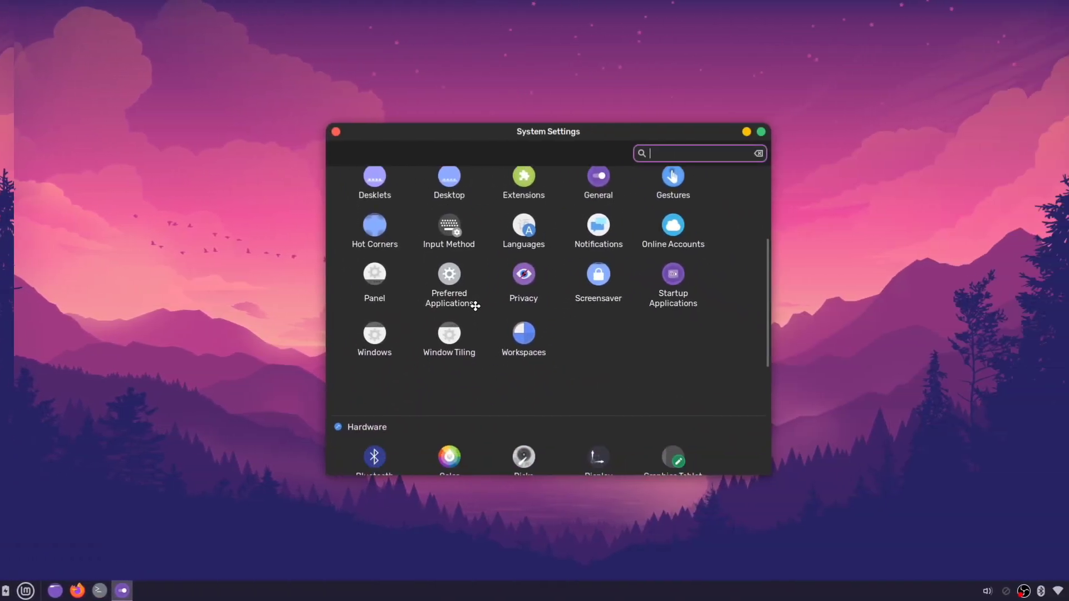
scroll(475, 306, "down", 1)
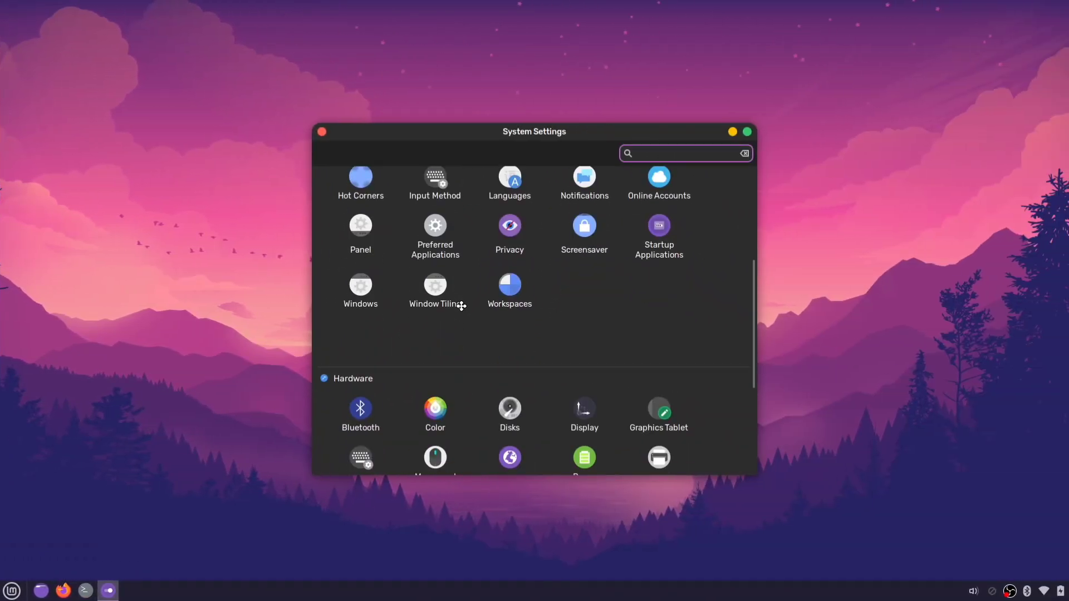
- Set the Alt-Tab switcher style to Timeline (3D) in Windows settings
left_click(343, 307)
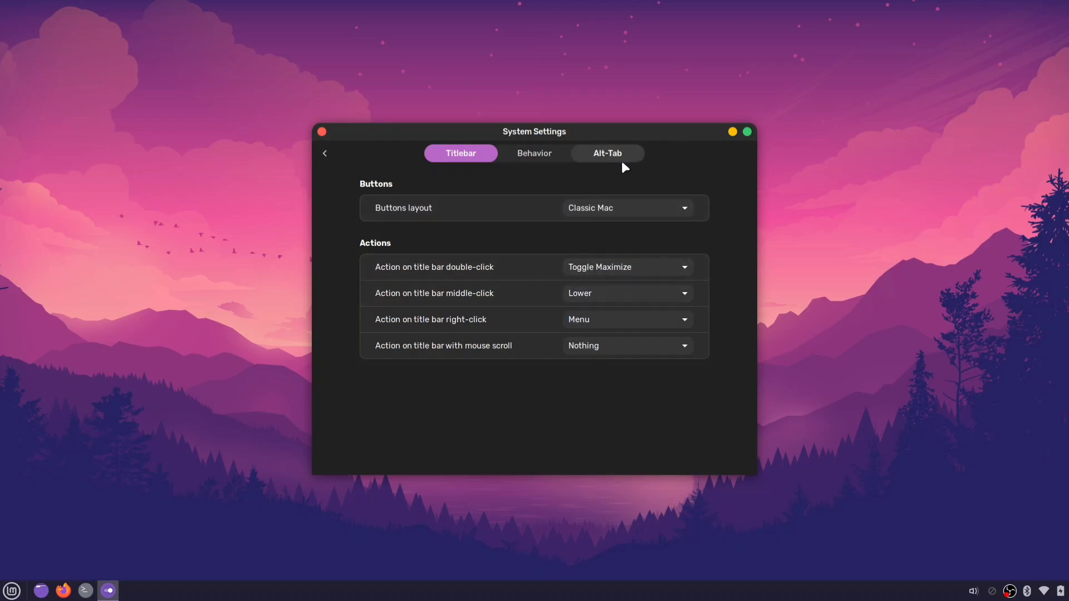
left_click(635, 155)
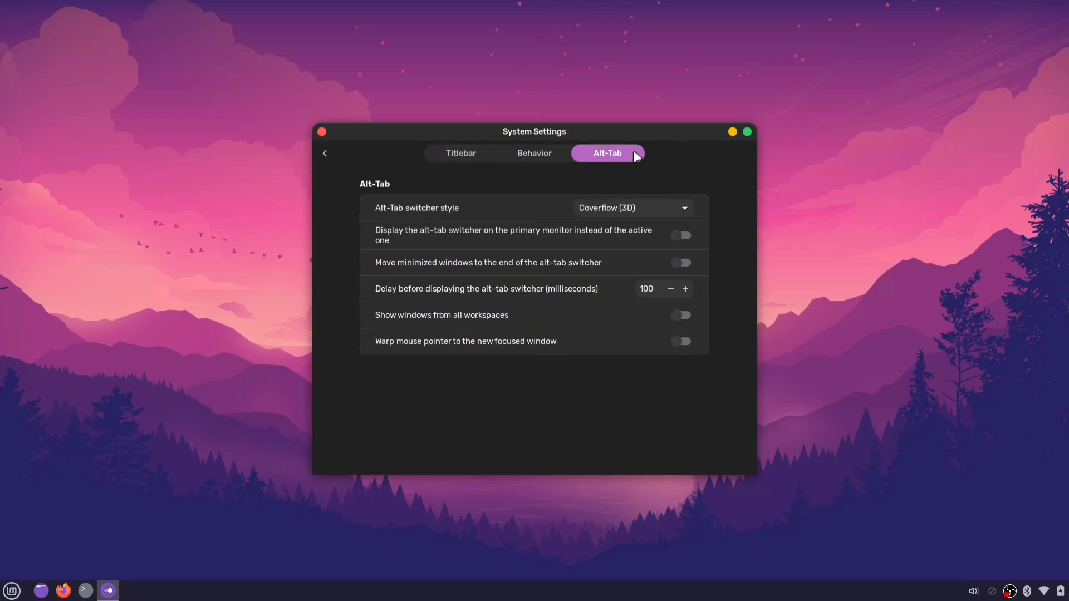
left_click(612, 208)
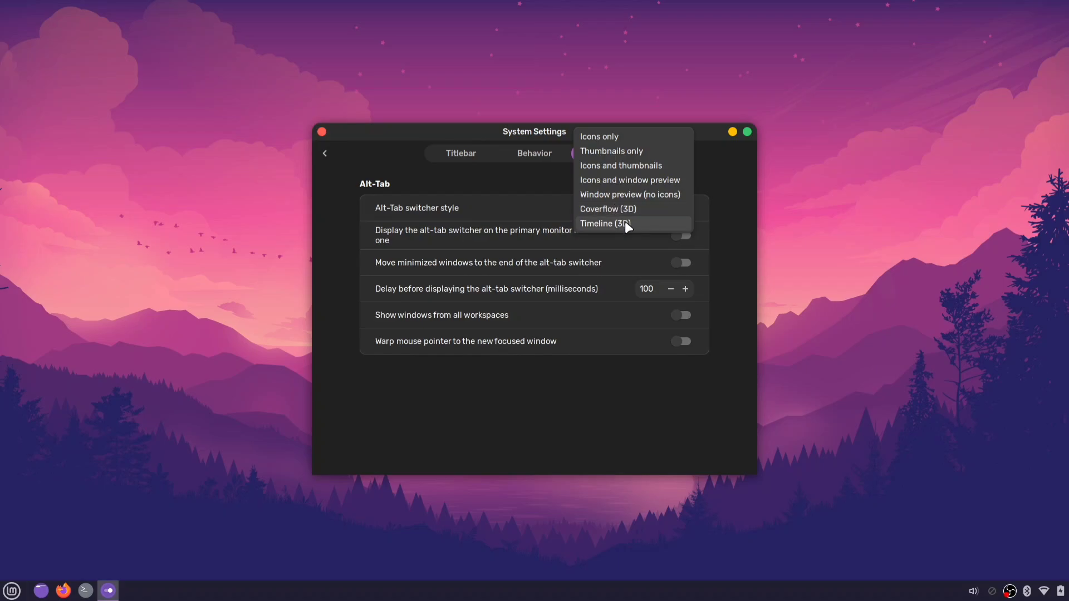
left_click(625, 222)
- Cycle through the open windows with Alt+Tab to test the 3D Timeline switcher
key("alt+Tab")
key("alt+Tab")
key("alt+Tab")
key("alt+Tab")
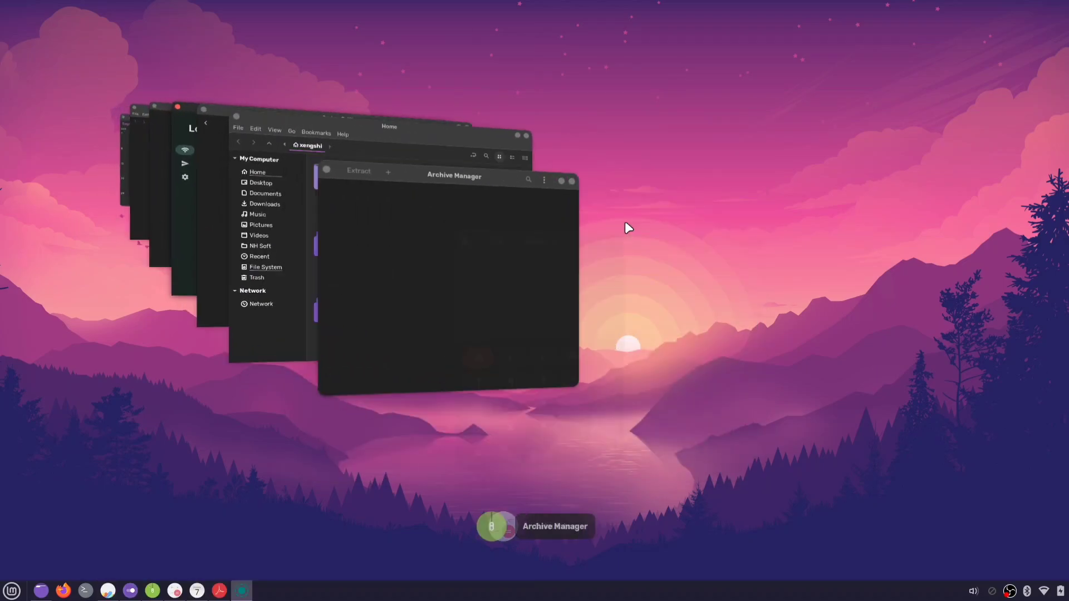
key("alt+Tab")
key("alt+Tab")
key("alt+Tab")
key("alt+Tab")
key("alt+Tab")
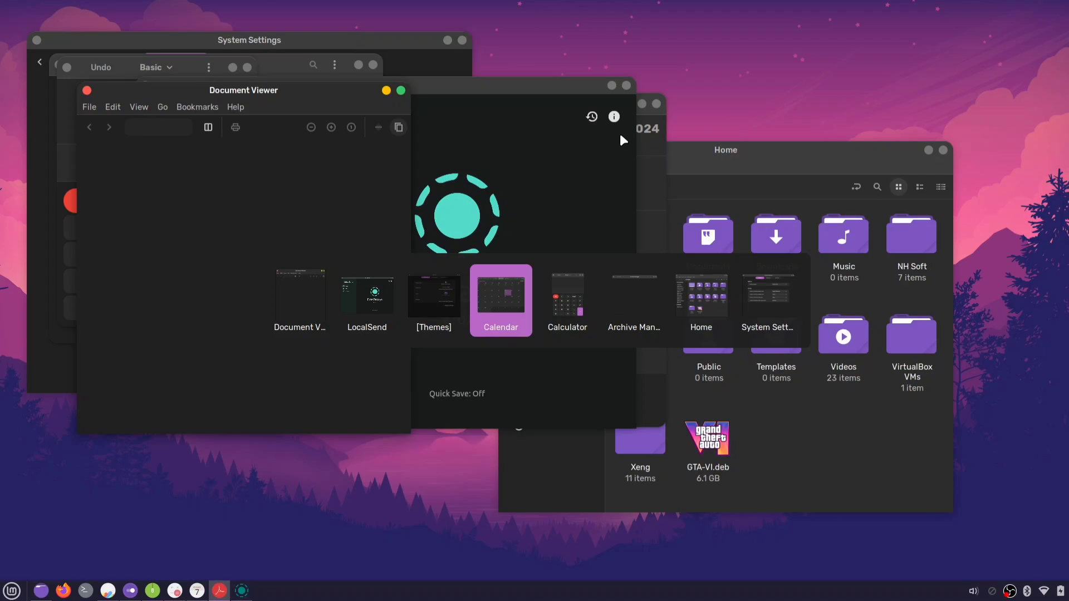
key("alt+Tab")
key("alt+Tab")
key("alt+Tab")
key("alt+Tab")
key("alt+Tab")
key("alt+Tab")
key("alt+Tab")
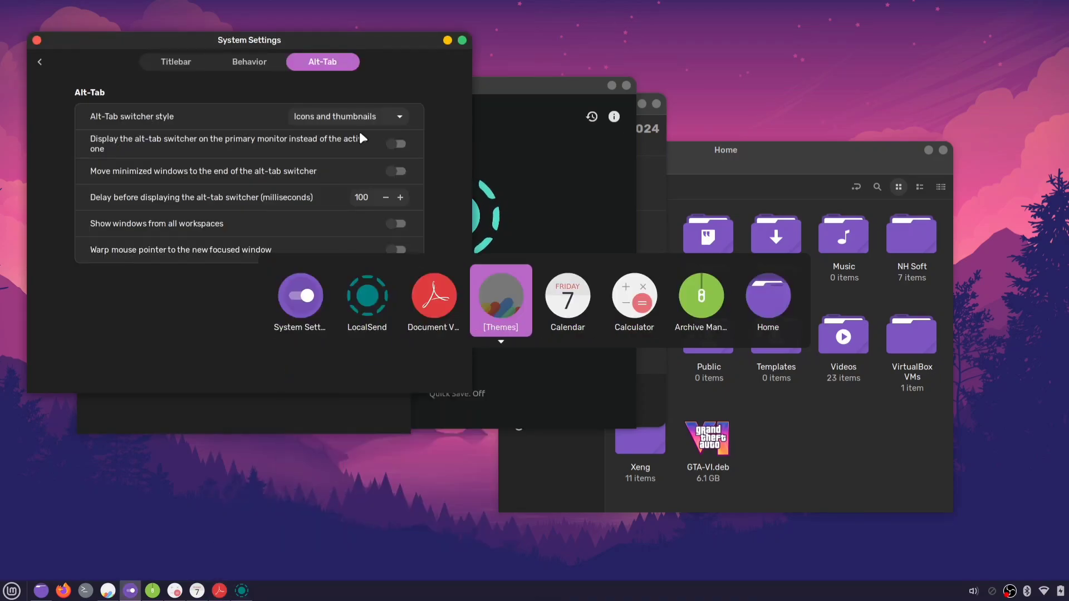
key("alt+Tab")
key("alt+Tab")
key("alt+Tab")
key("alt+Tab")
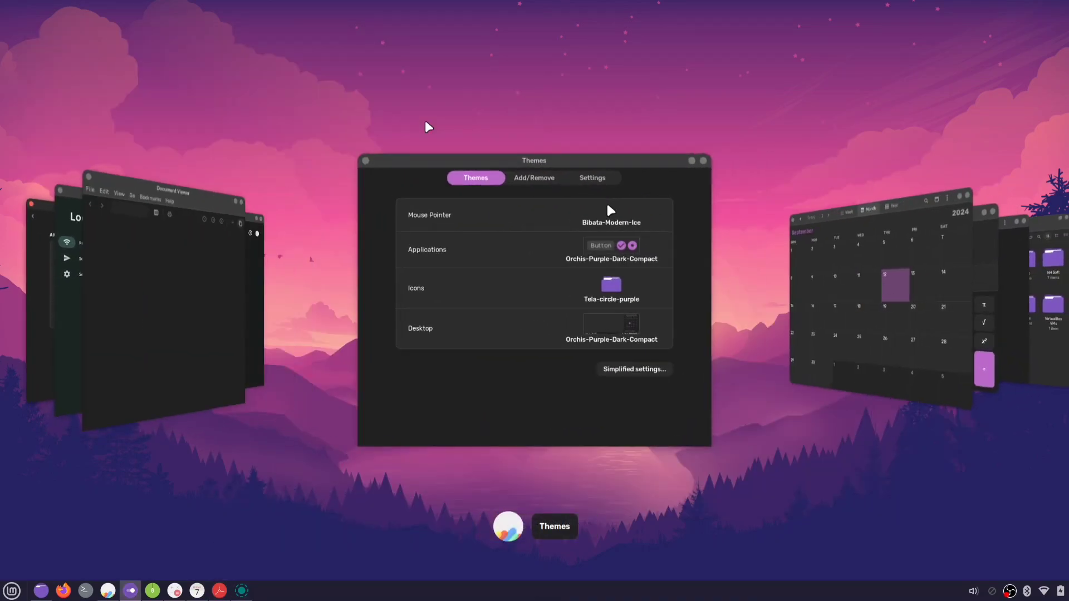
key("alt+Tab")
key("alt+Tab")
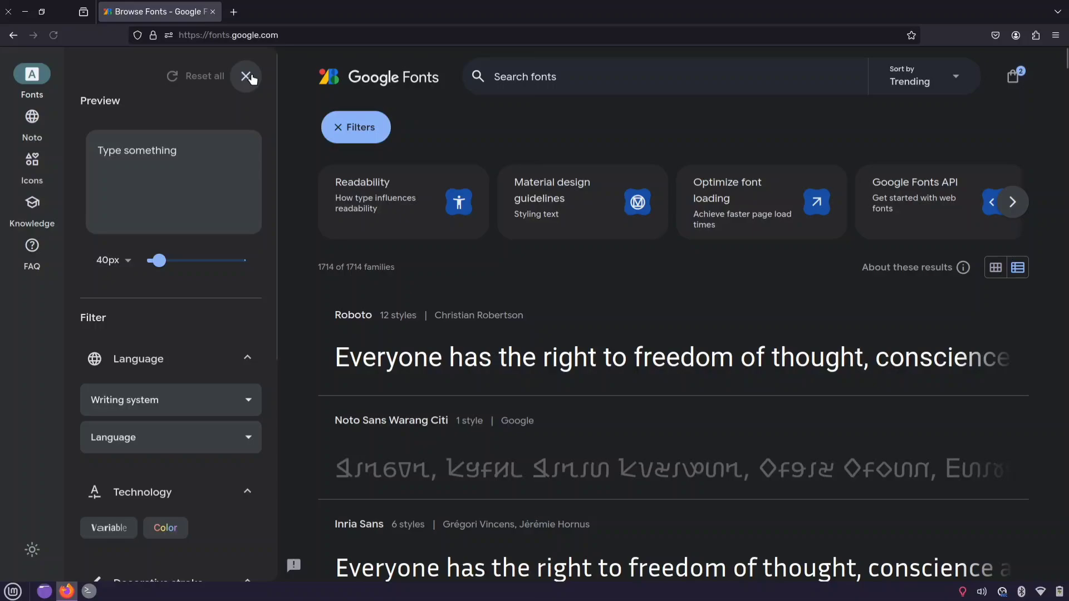
- Download the whole Rubik font family as Rubik.zip
left_click(295, 36)
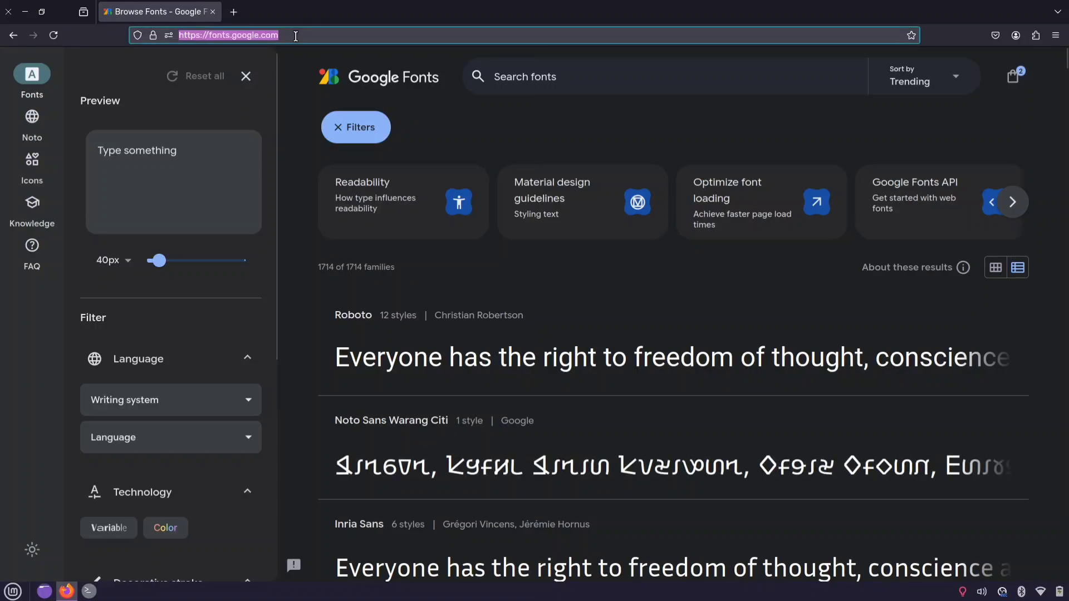
left_click(301, 64)
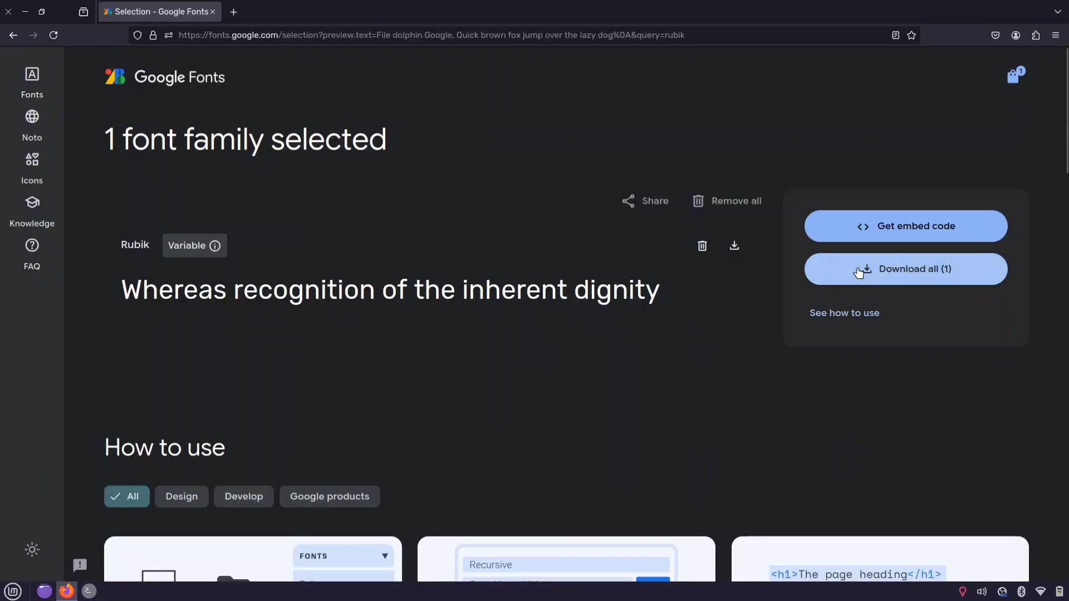
left_click(860, 270)
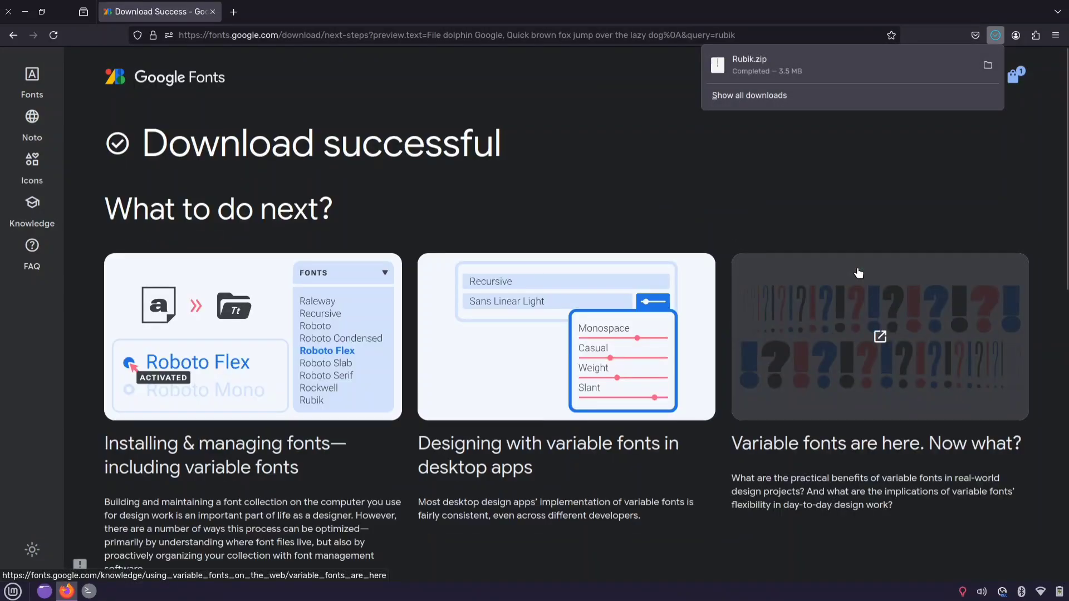
- Clear the rubik search and filter the font list to Monospace, showing 44 families
left_click(32, 75)
scroll(200, 318, "down", 6)
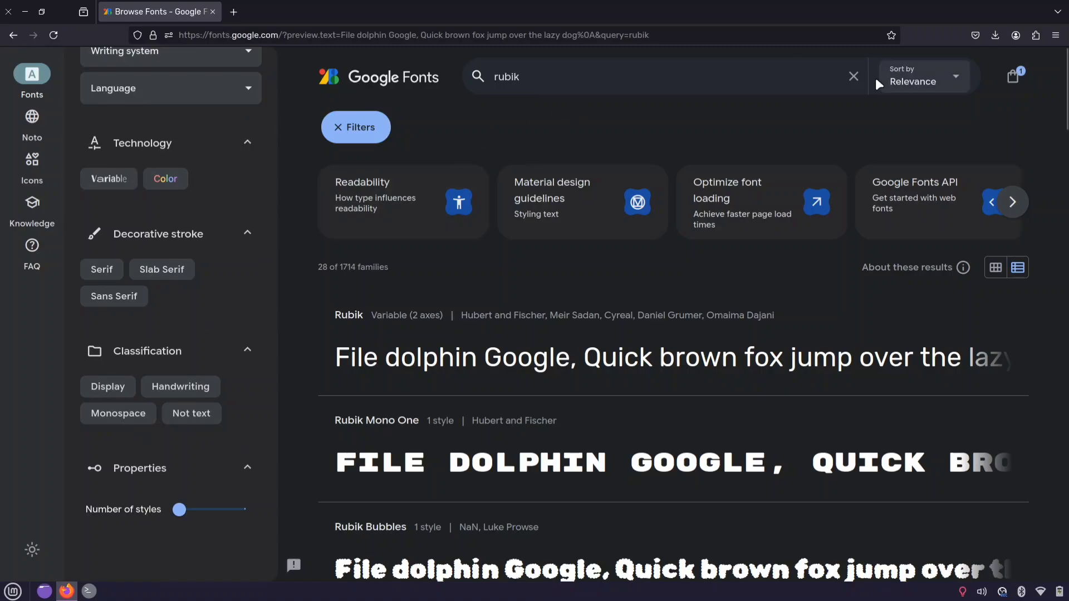
left_click(854, 76)
left_click(125, 413)
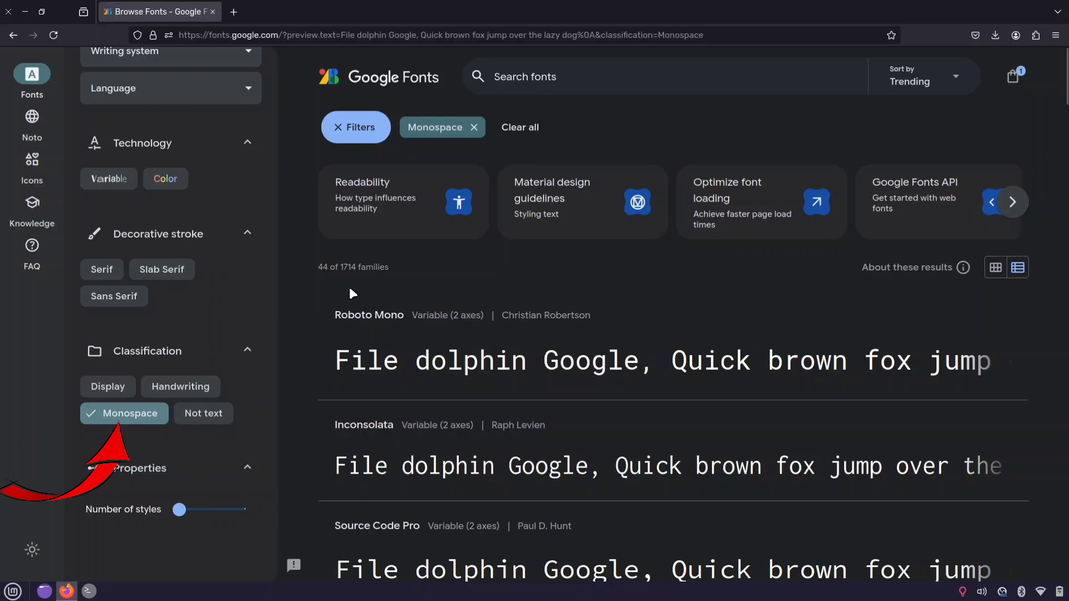
- Download Inconsolata and Rubik together as Inconsolata,Rubik.zip and show it in Downloads
scroll(349, 287, "down", 4)
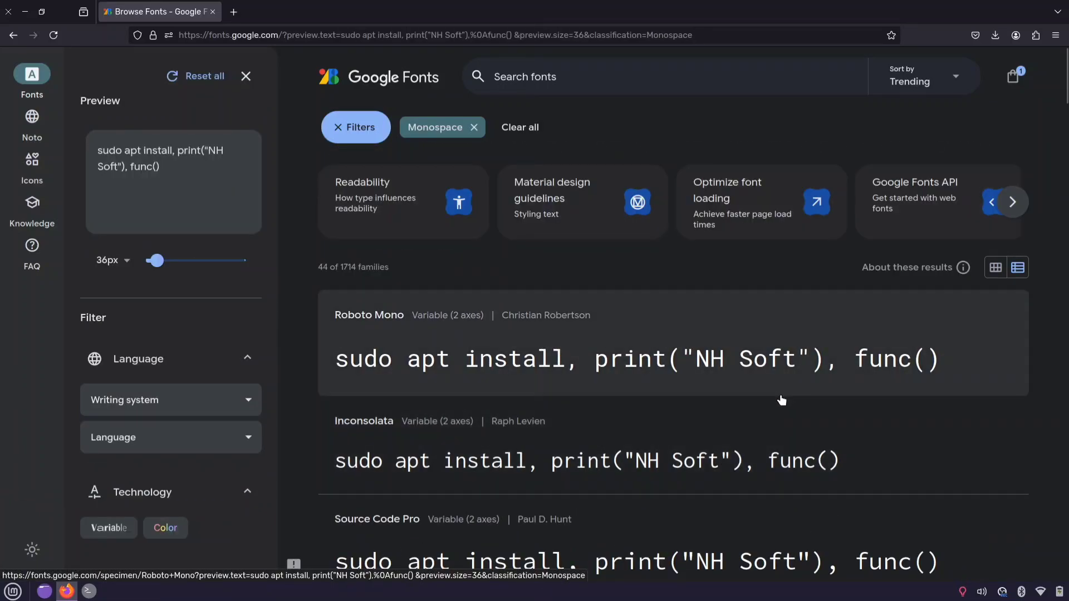
scroll(781, 400, "down", 3)
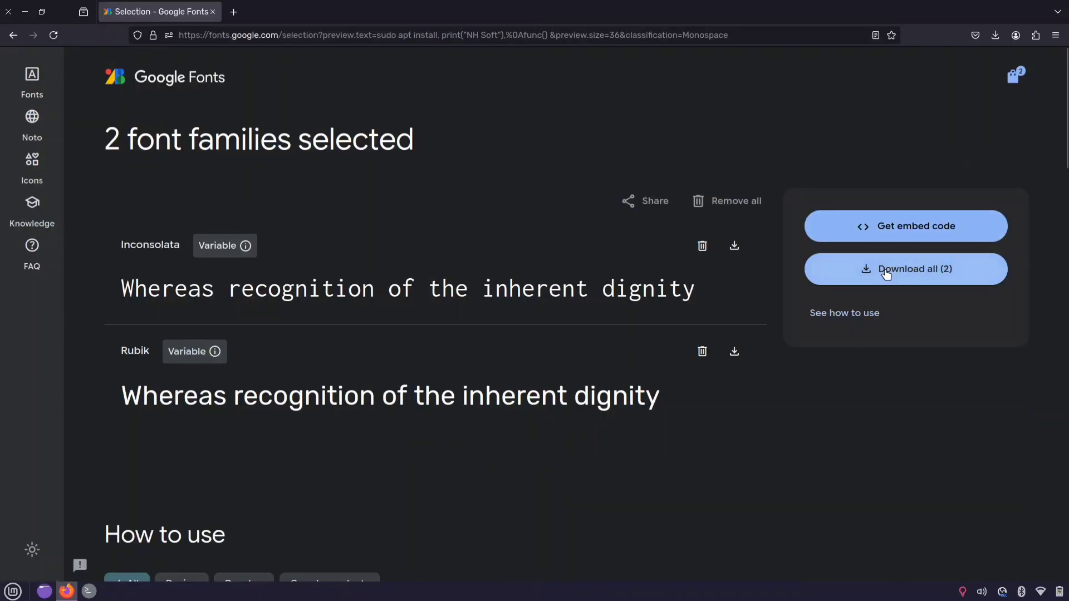
left_click(886, 271)
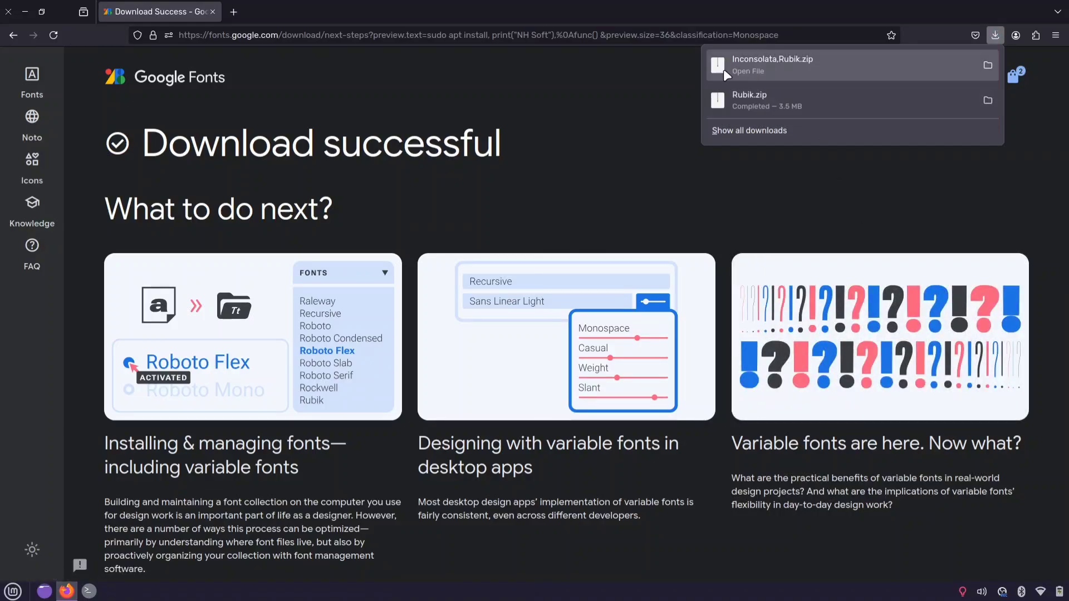
left_click(988, 66)
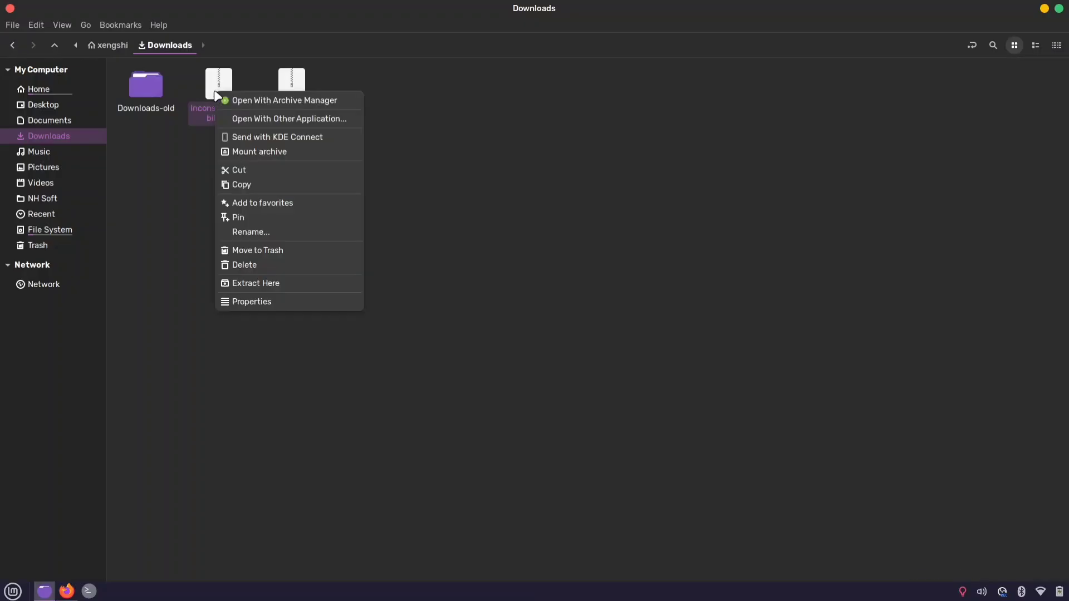
- Extract Inconsolata,Rubik.zip here, open its Rubik folder, and minimize the font preview
left_click(271, 283)
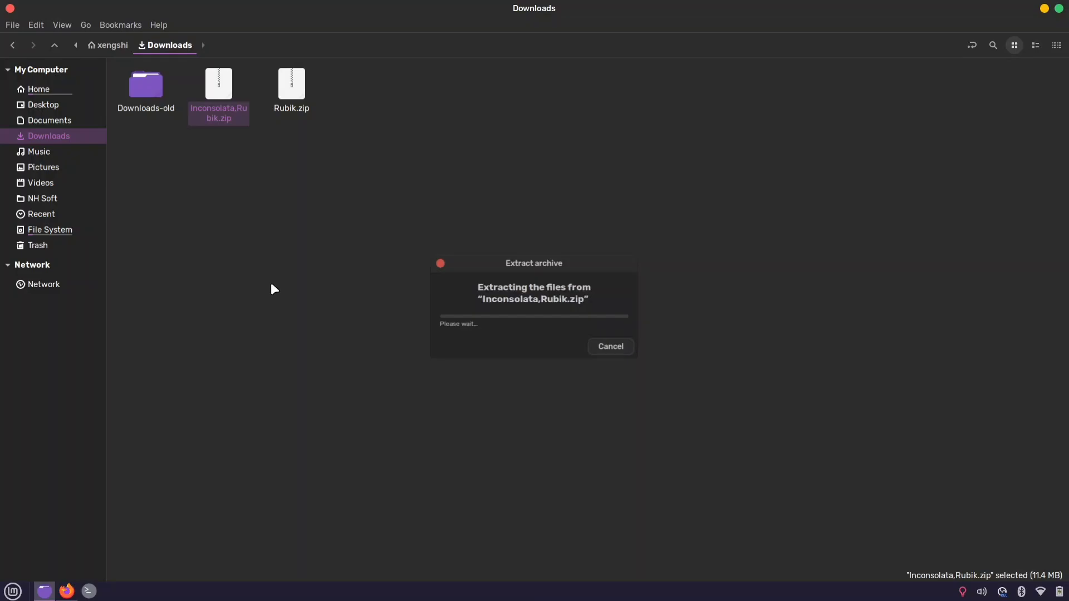
double_click(159, 105)
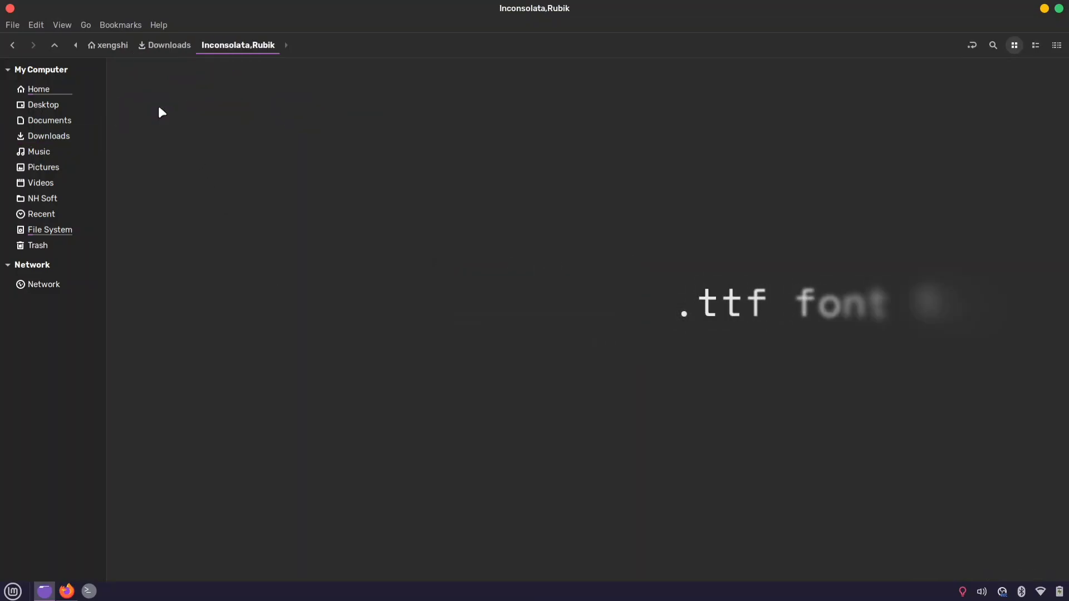
double_click(217, 93)
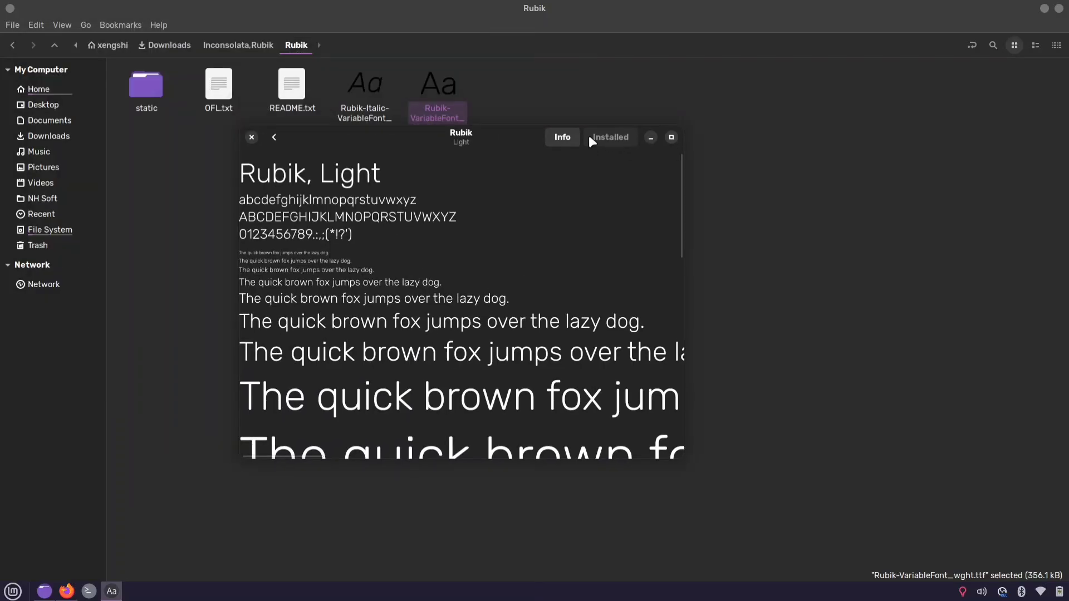
left_click(650, 136)
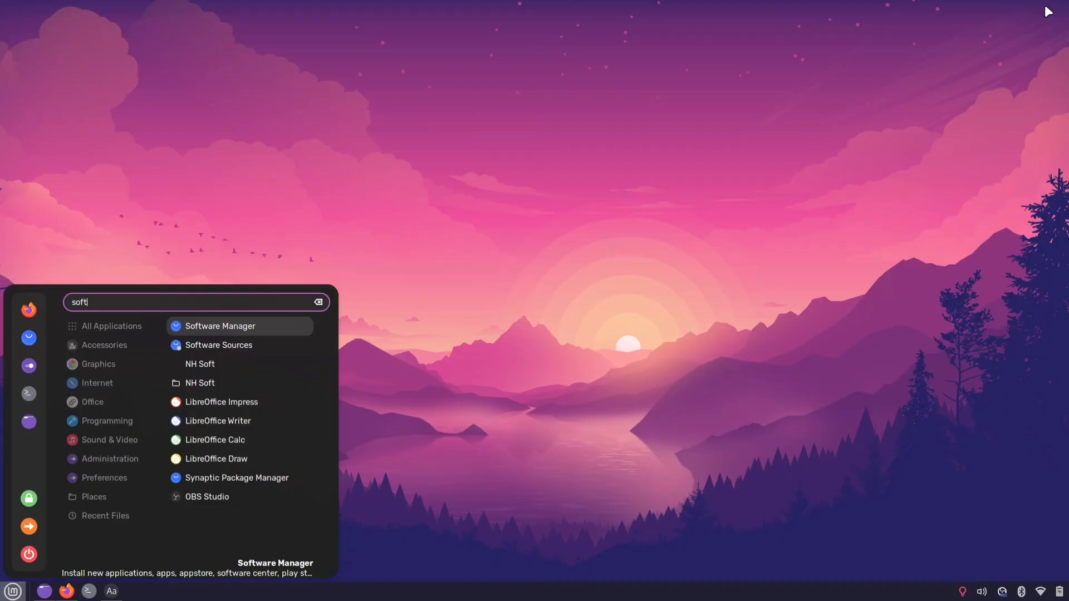
- Look up gnome font view in Software Manager, then preview Rubik-VariableFont_wght.ttf
key("Return")
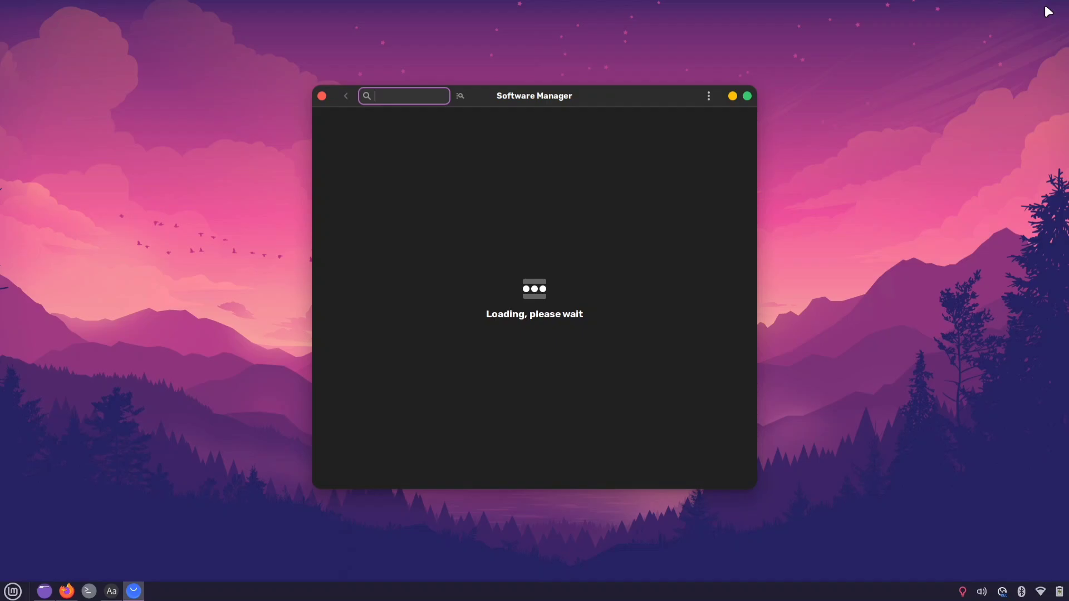
type("gnome font view")
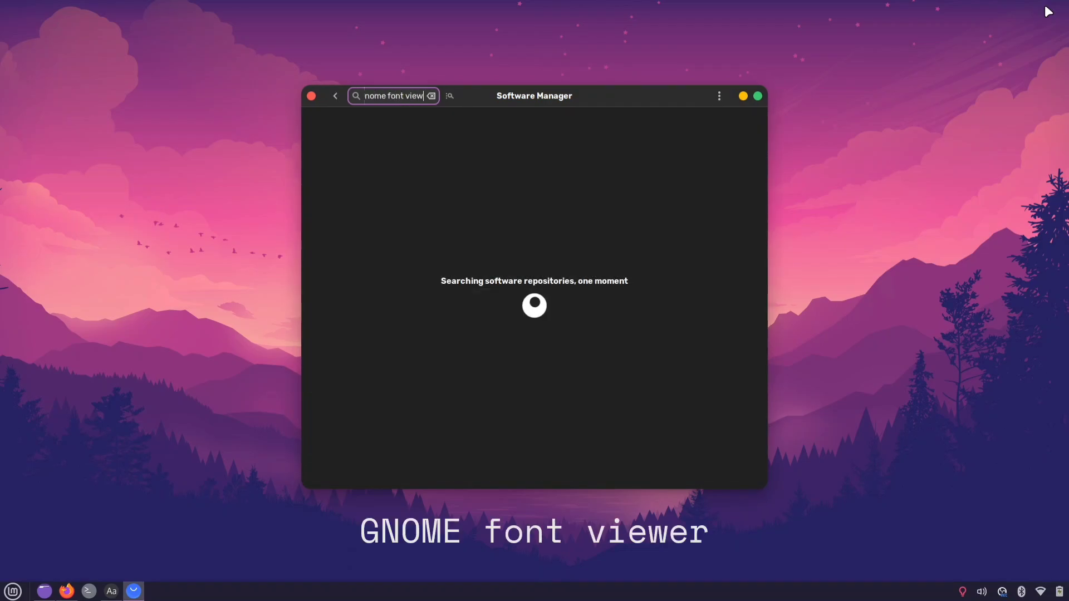
left_click(359, 132)
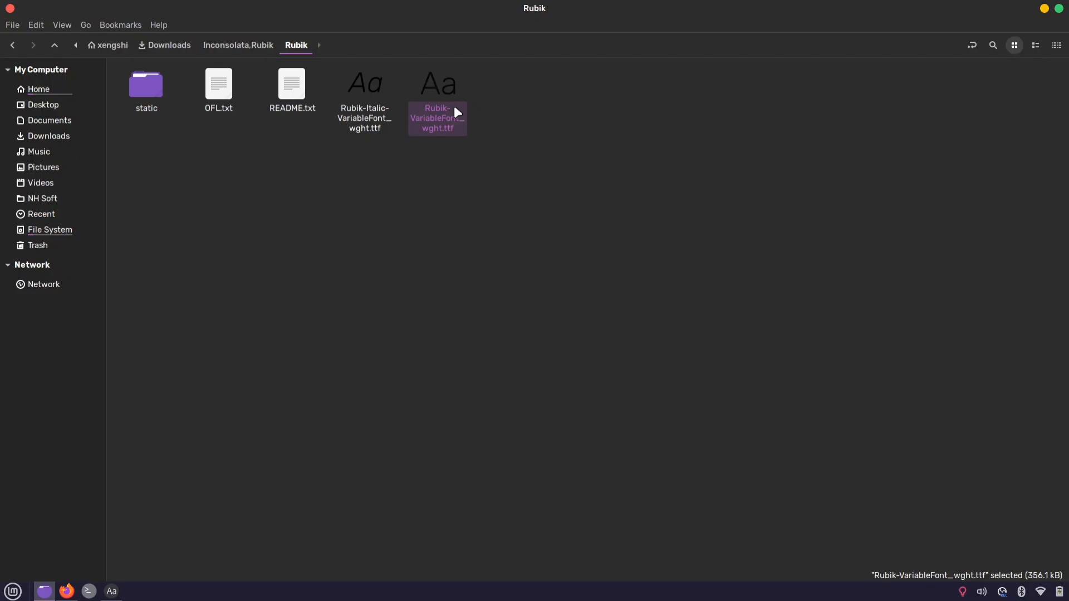
double_click(429, 89)
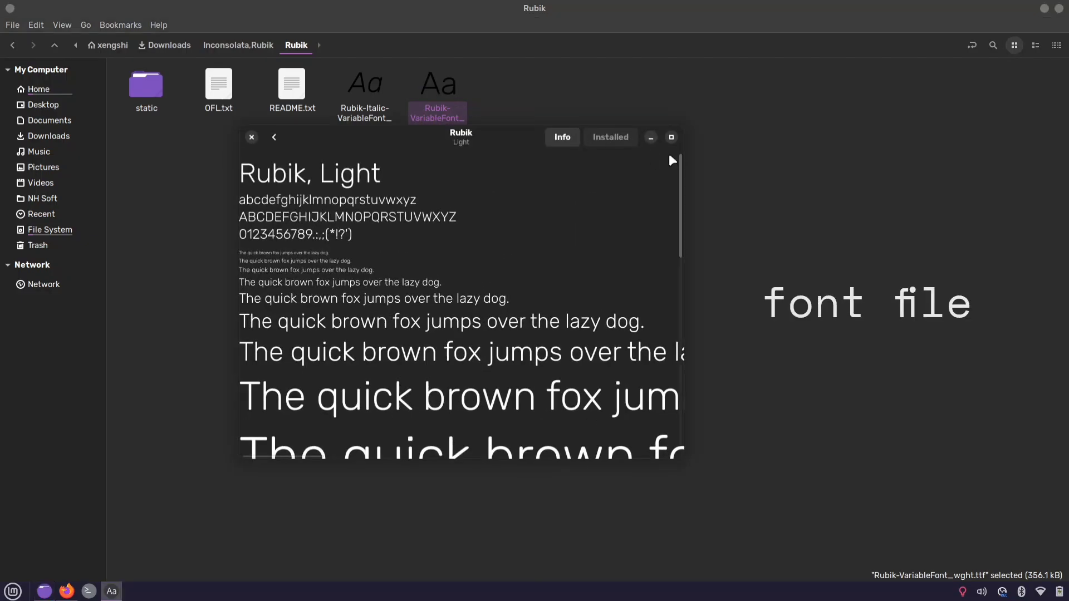
- Close the Rubik preview, open Font Selection, and check the default font without changing it
left_click(251, 137)
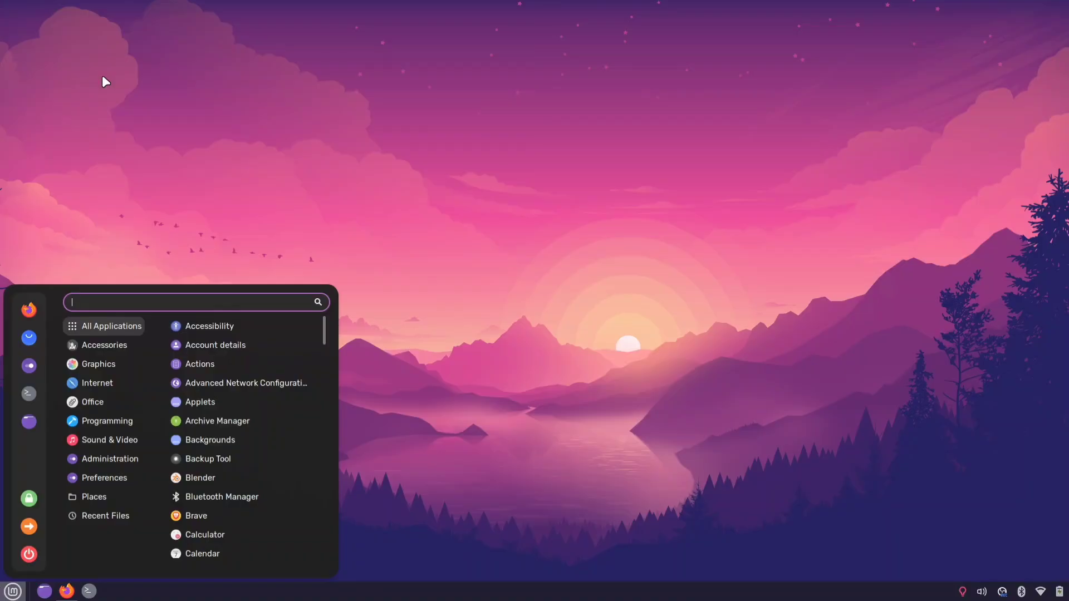
type("font")
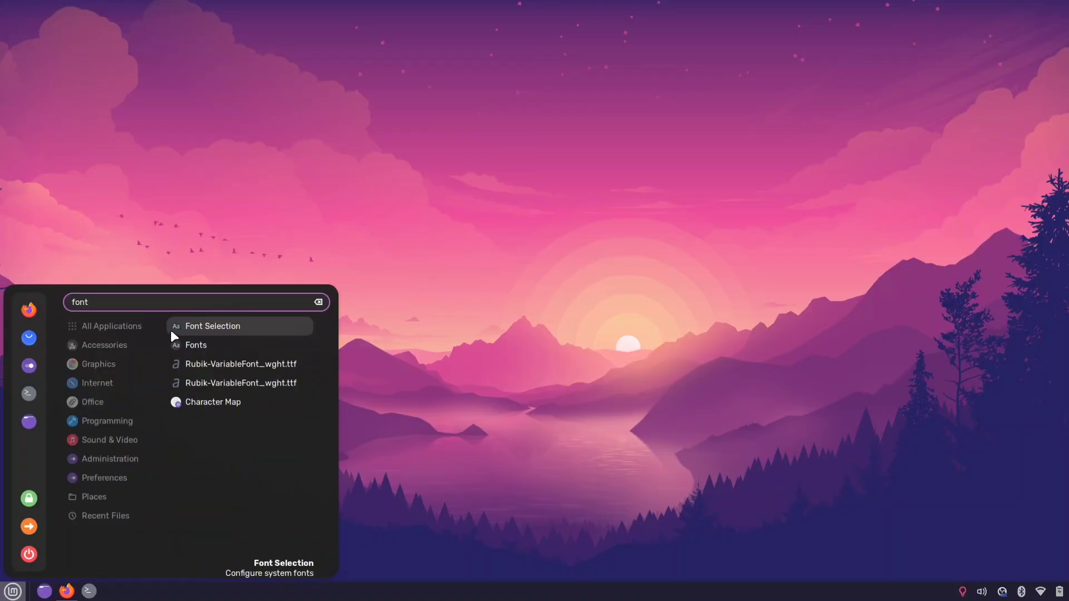
left_click(265, 324)
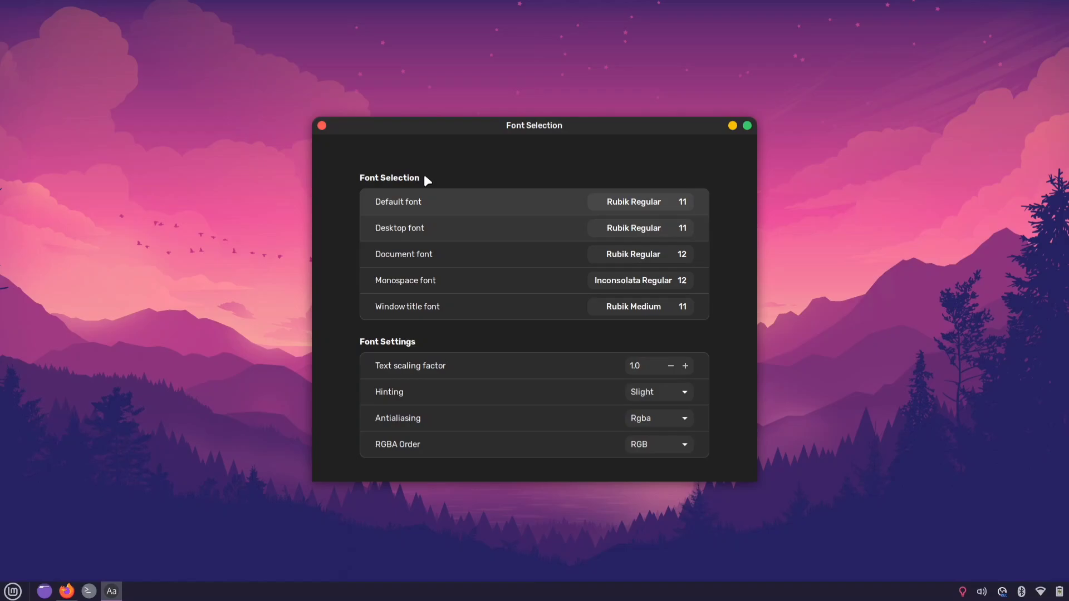
left_click_drag(446, 124, 280, 93)
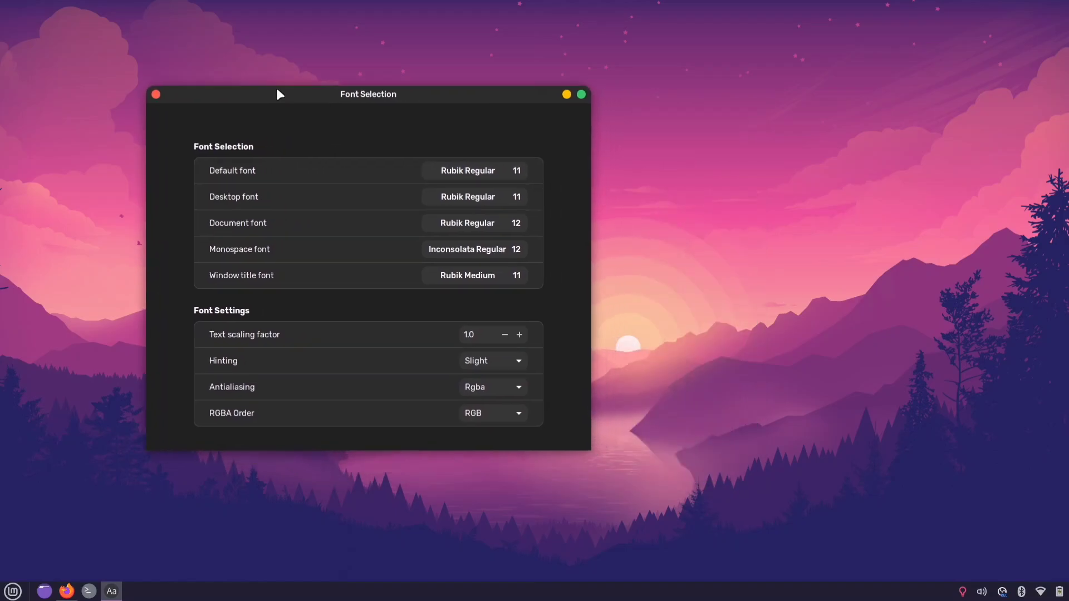
left_click(513, 176)
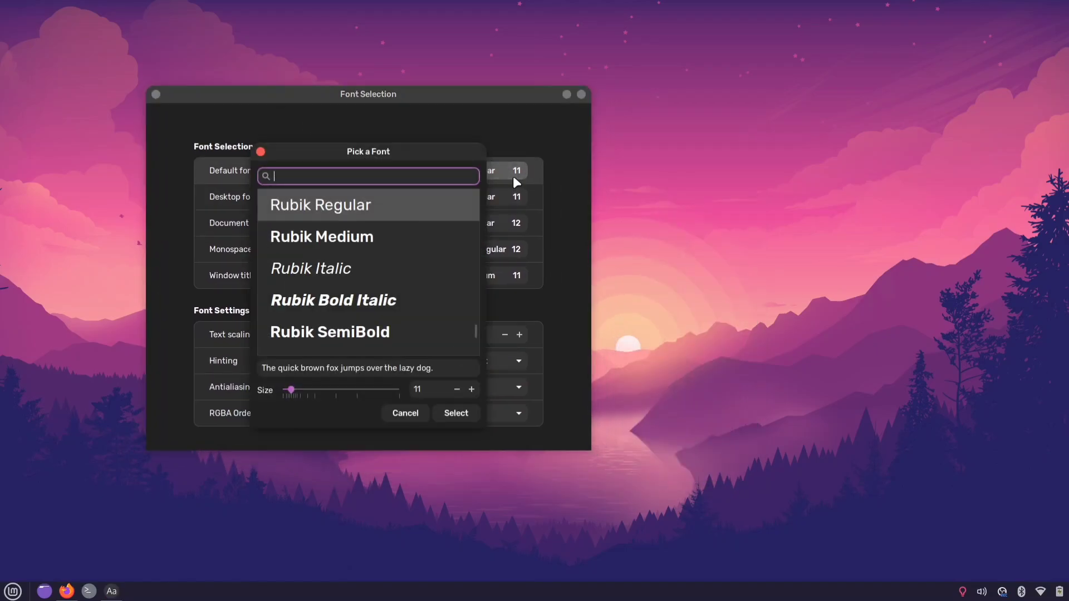
left_click(405, 411)
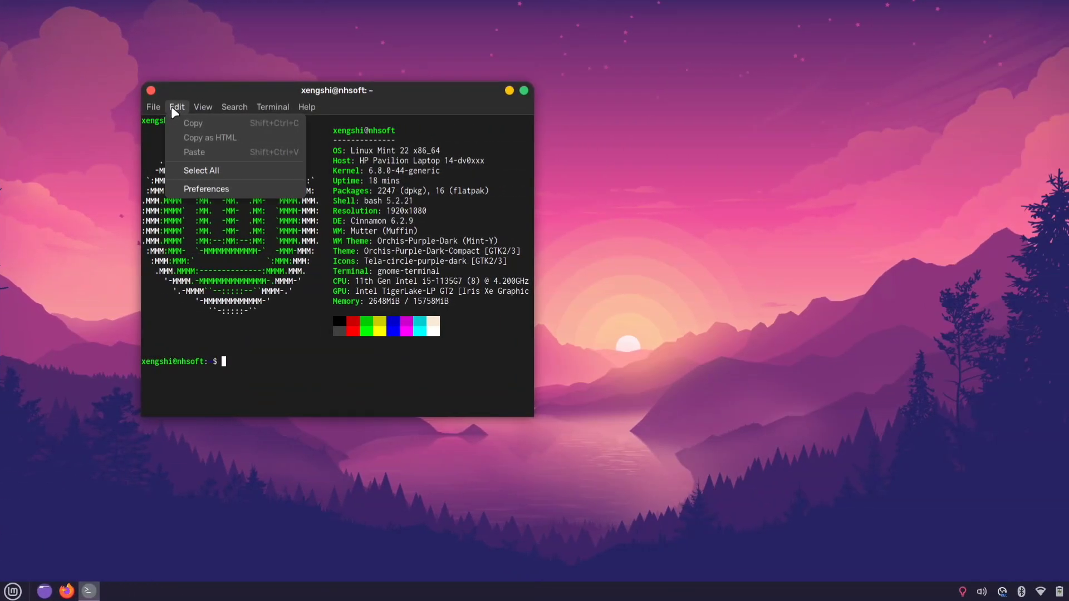
- Give the terminal profile a custom Inconsolata font at size 15
left_click(242, 186)
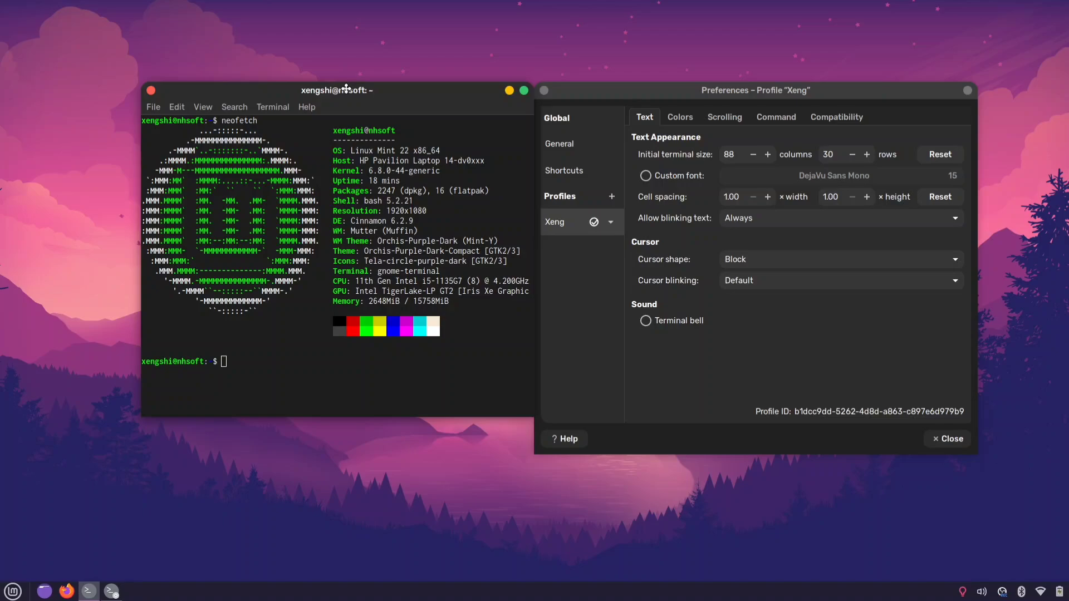
left_click_drag(345, 86, 300, 86)
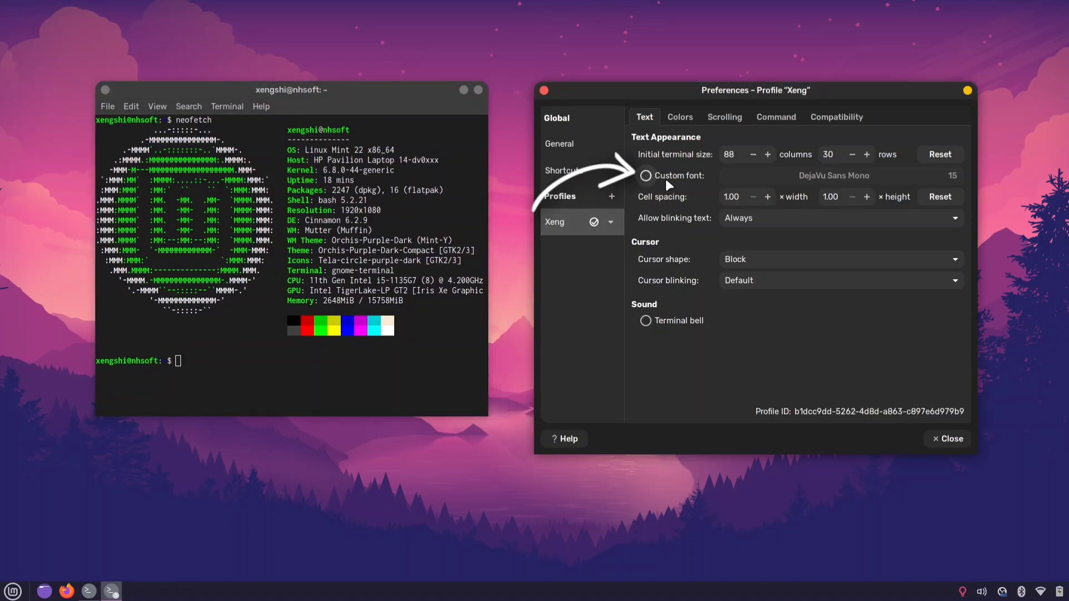
left_click(647, 176)
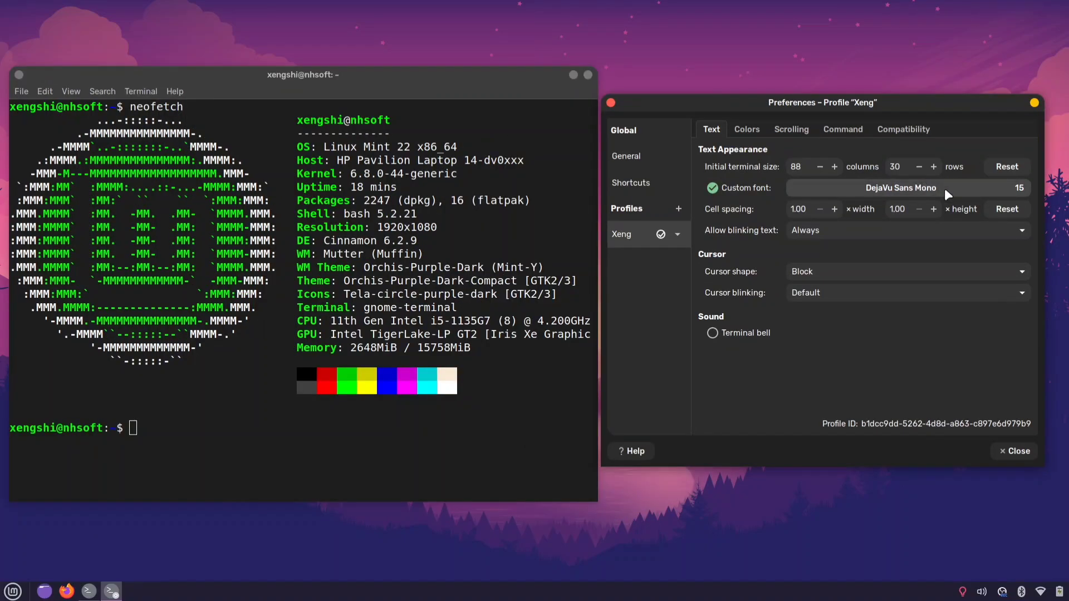
left_click(944, 188)
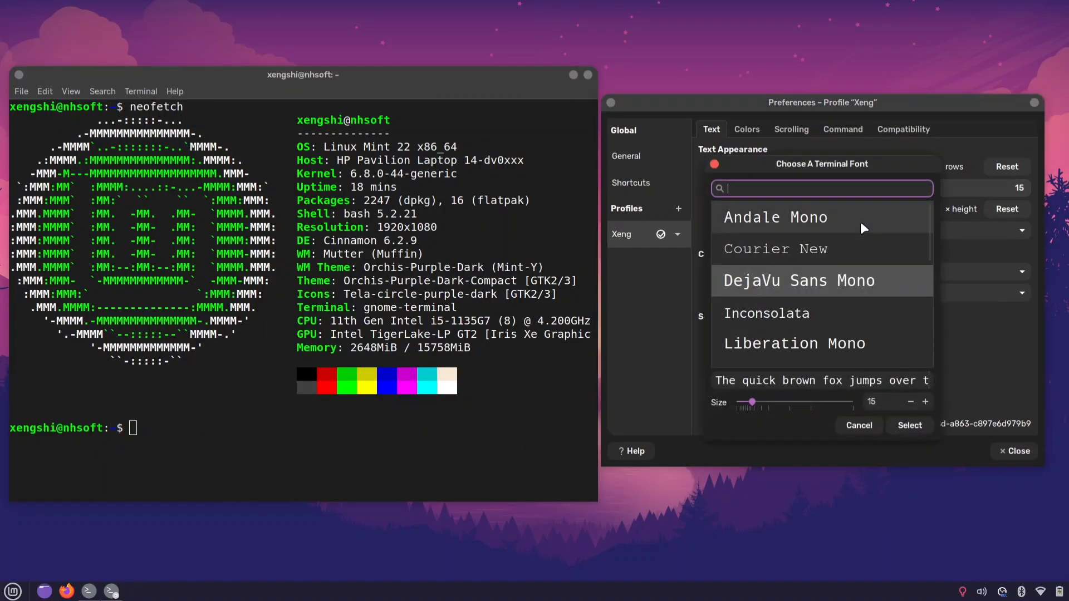
left_click(794, 306)
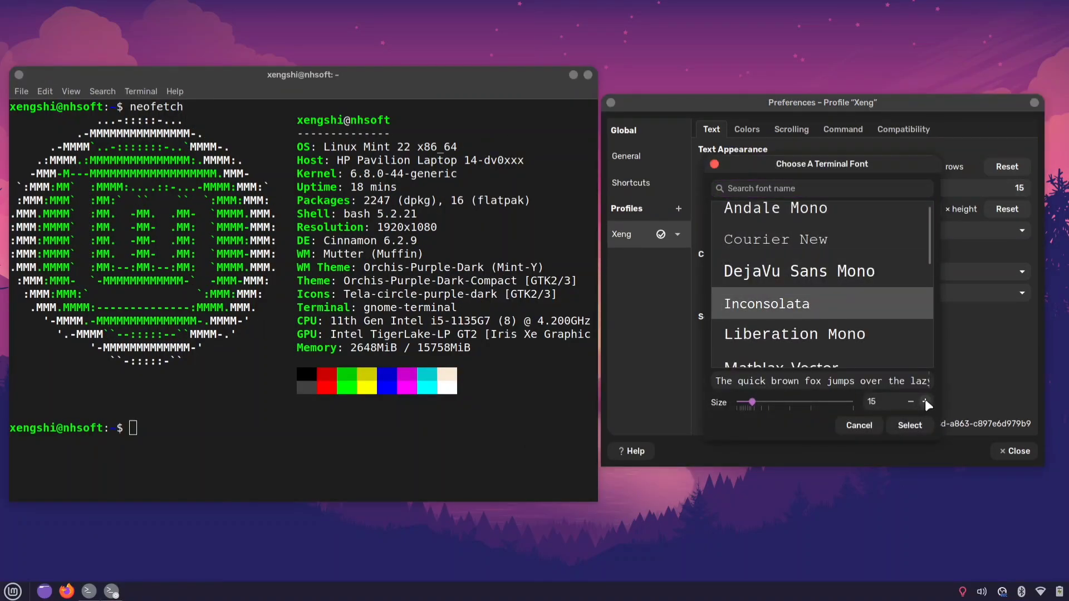
left_click(910, 402)
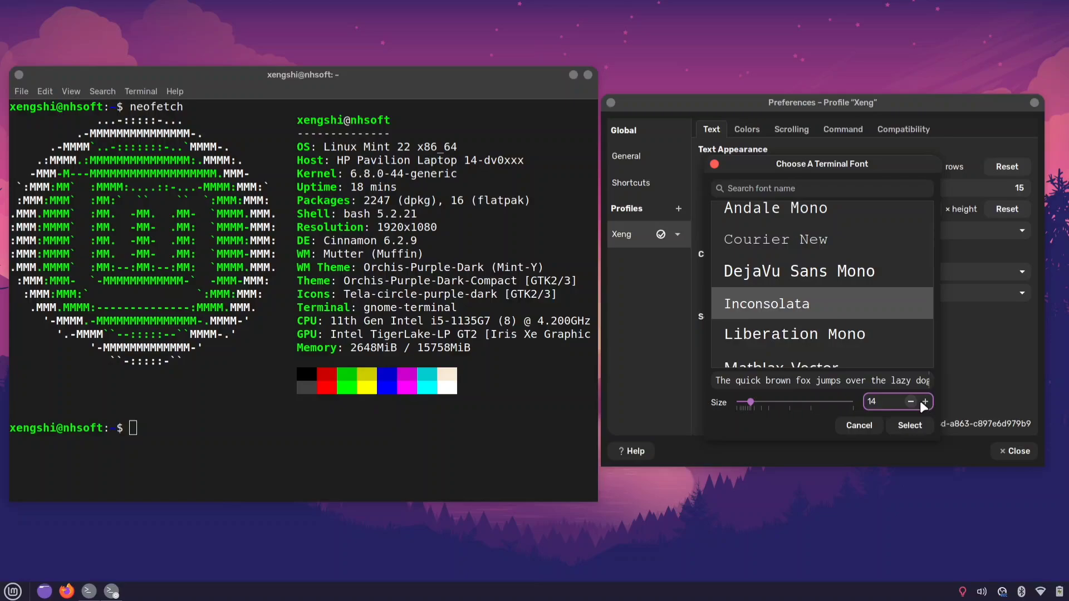
left_click(924, 401)
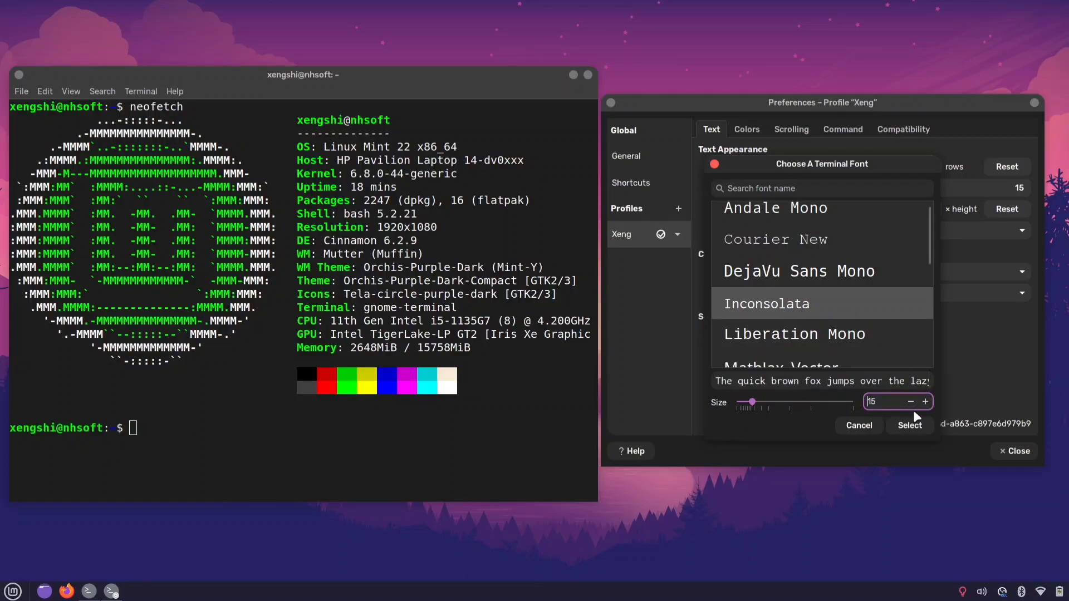
left_click(909, 426)
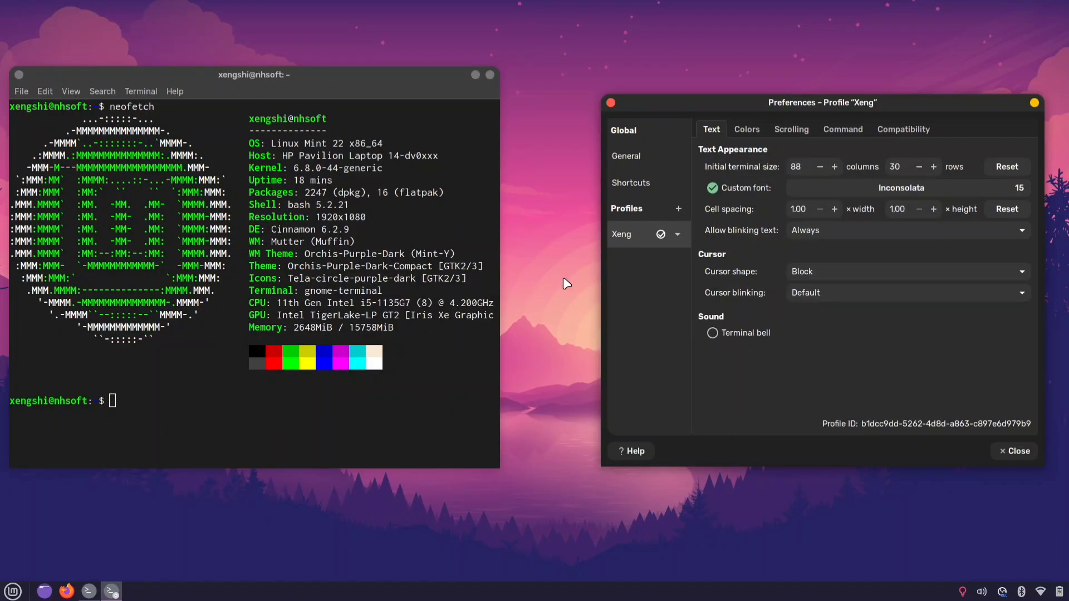
- Run sl in the terminal to test the new font
left_click_drag(313, 93, 372, 94)
type("sl")
key("Return")
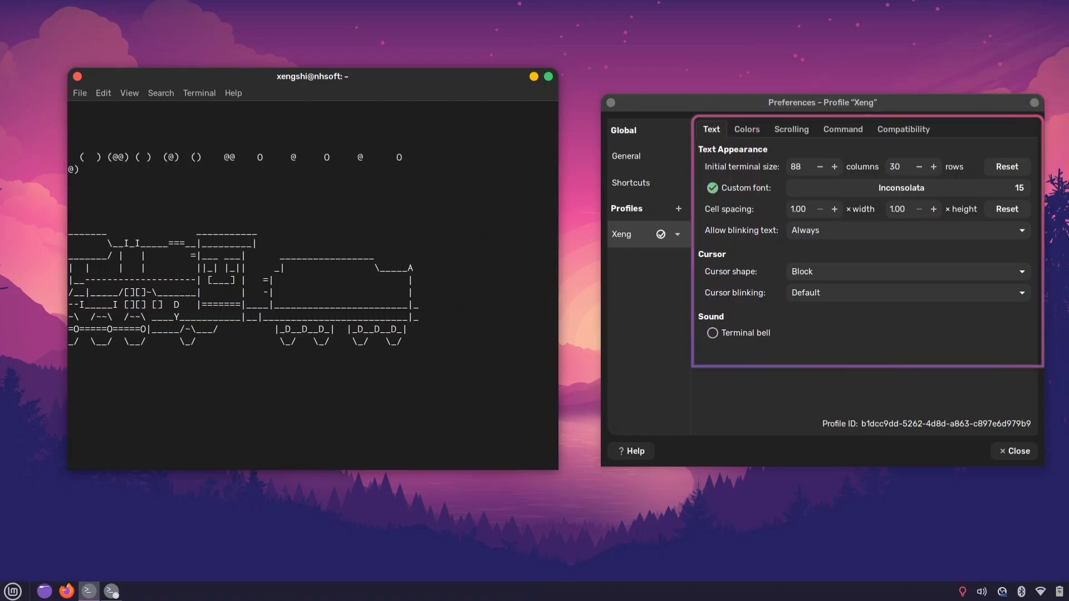
- From the bare desktop, open Panel settings and lower the panel height to 46
key("super+d")
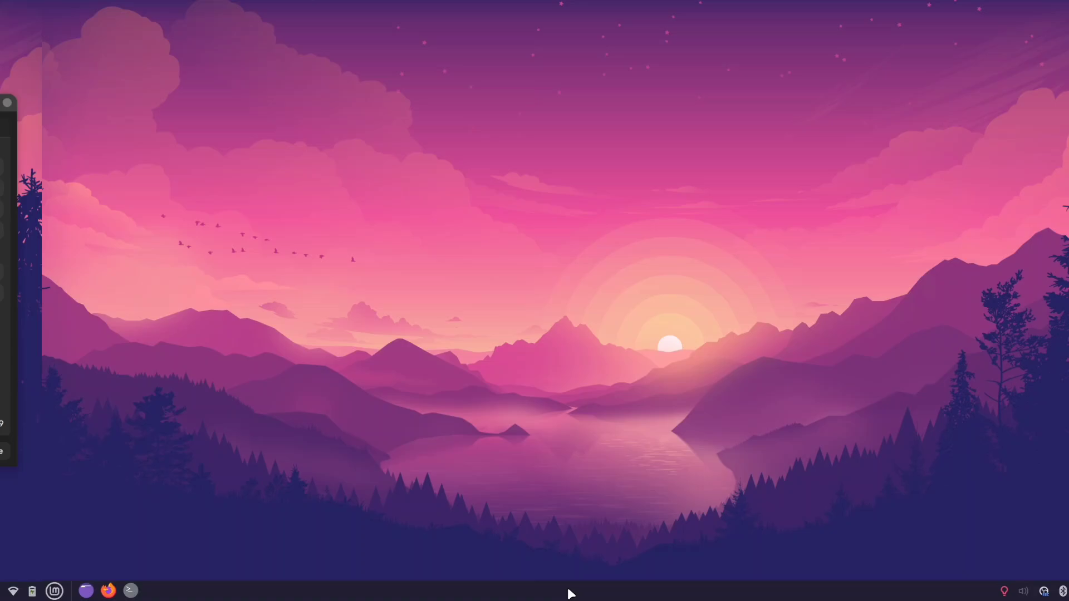
right_click(528, 594)
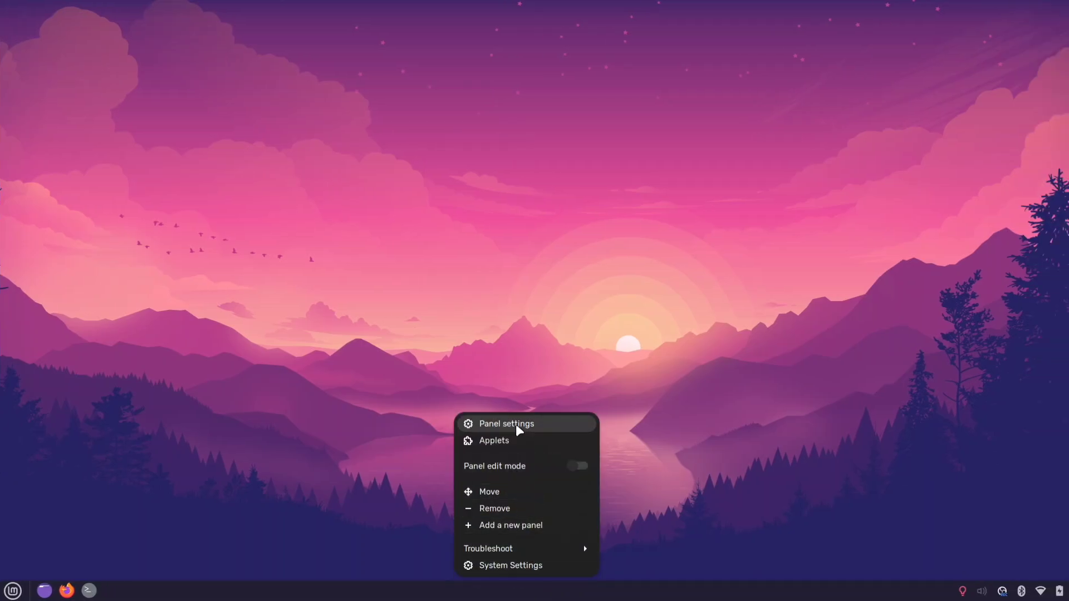
left_click(559, 426)
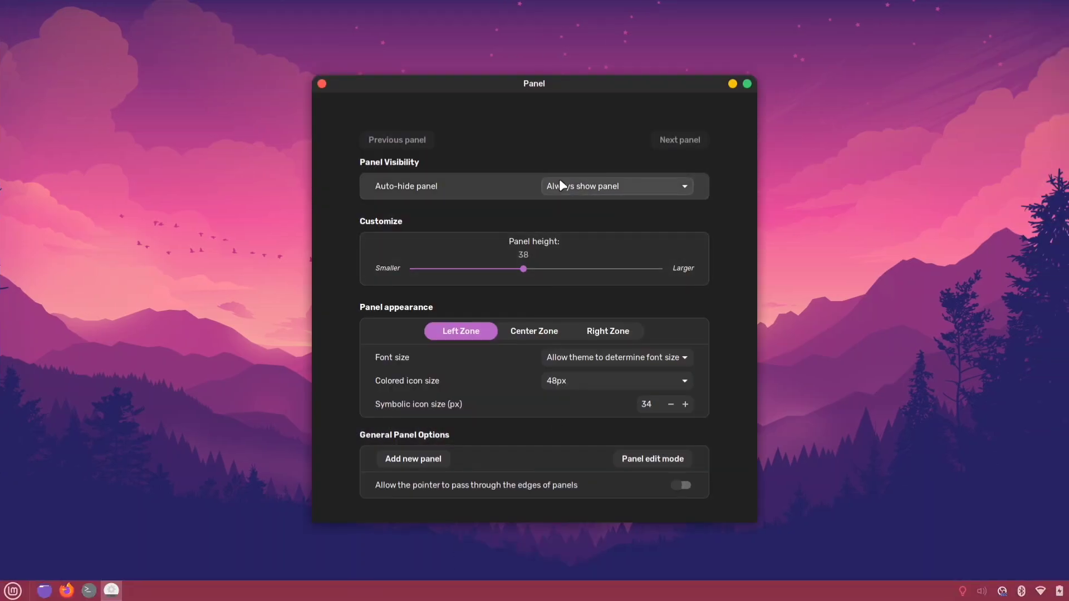
left_click_drag(494, 81, 430, 42)
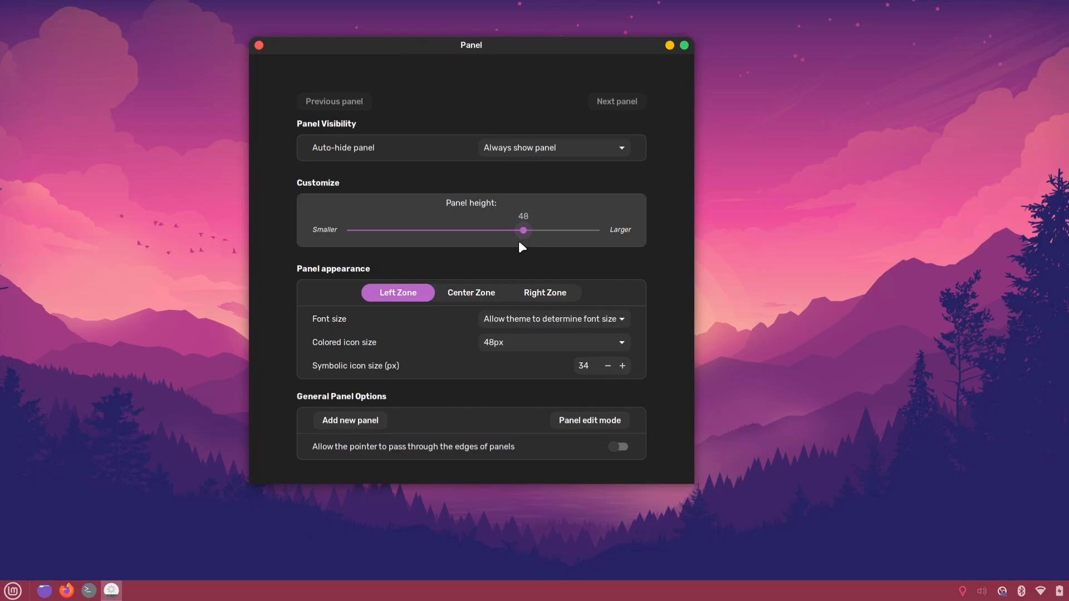
scroll(520, 243, "down", 2)
left_click(545, 292)
left_click(622, 365)
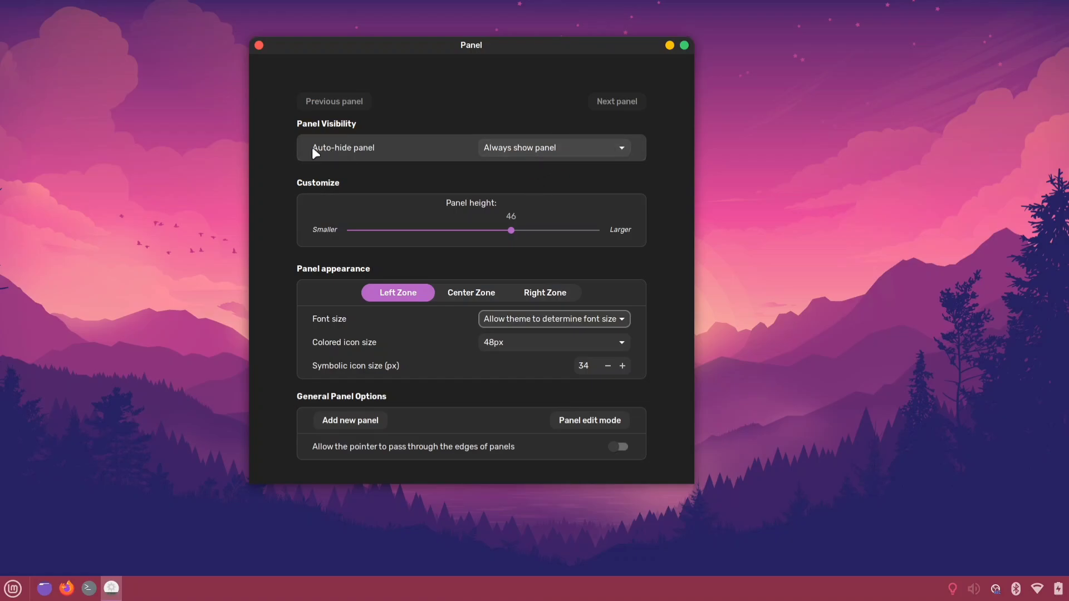
left_click(533, 153)
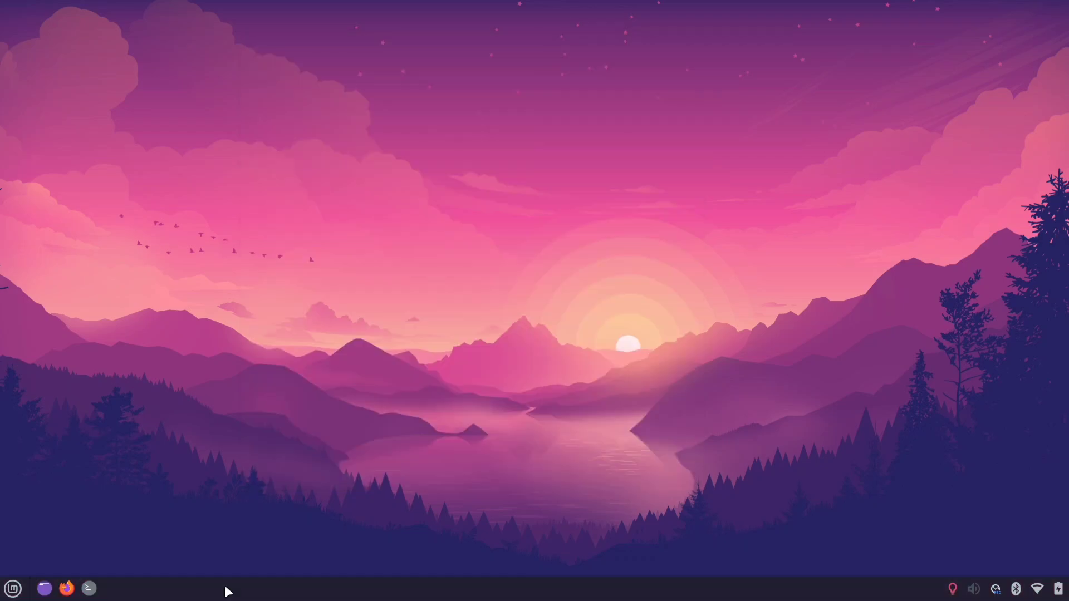
- Turn on panel edit mode and move the three launcher icons to the panel's centre
right_click(227, 591)
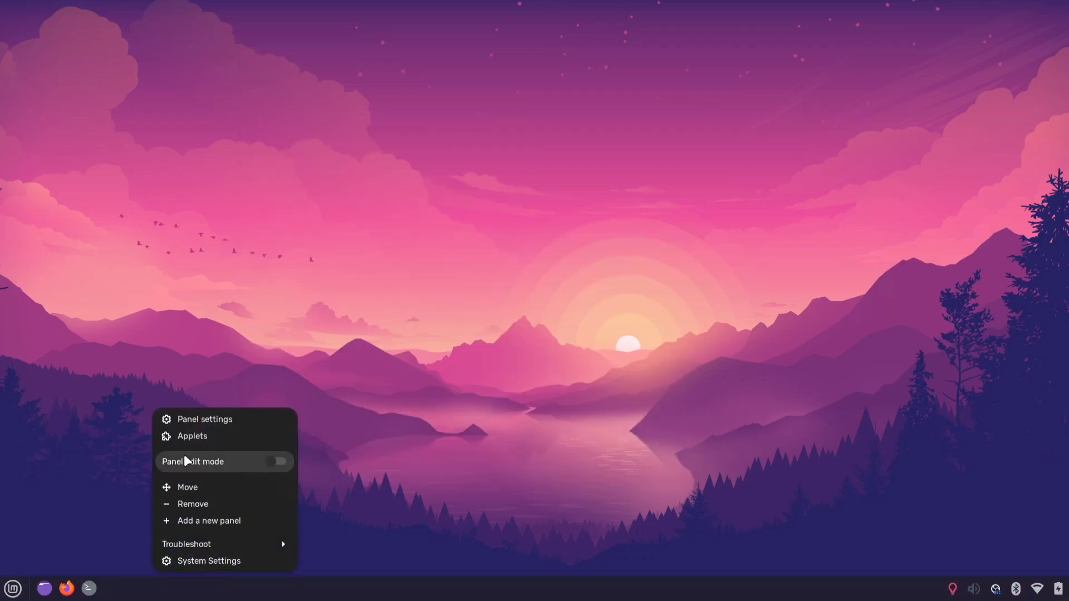
left_click(277, 462)
left_click(388, 522)
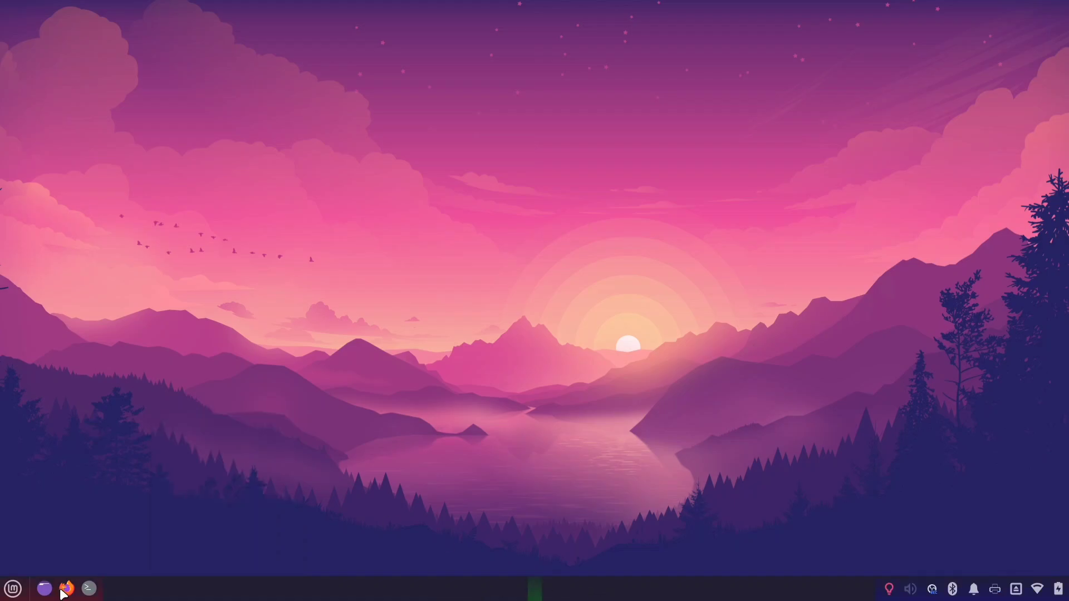
left_click_drag(63, 595, 540, 593)
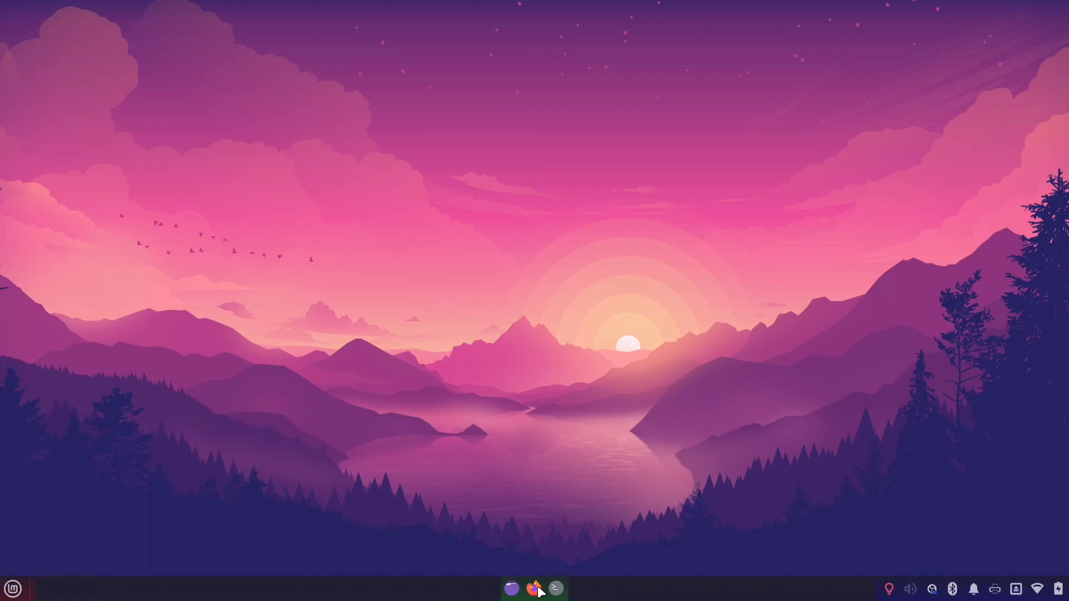
- Give the application menu applet a custom icon from a pasted file path
right_click(4, 593)
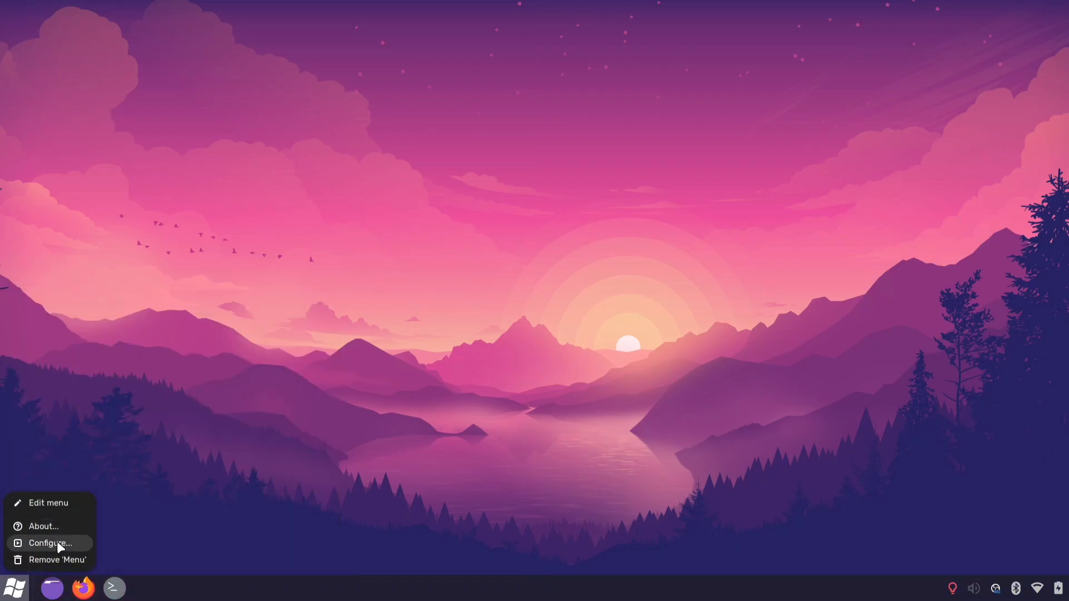
left_click(57, 543)
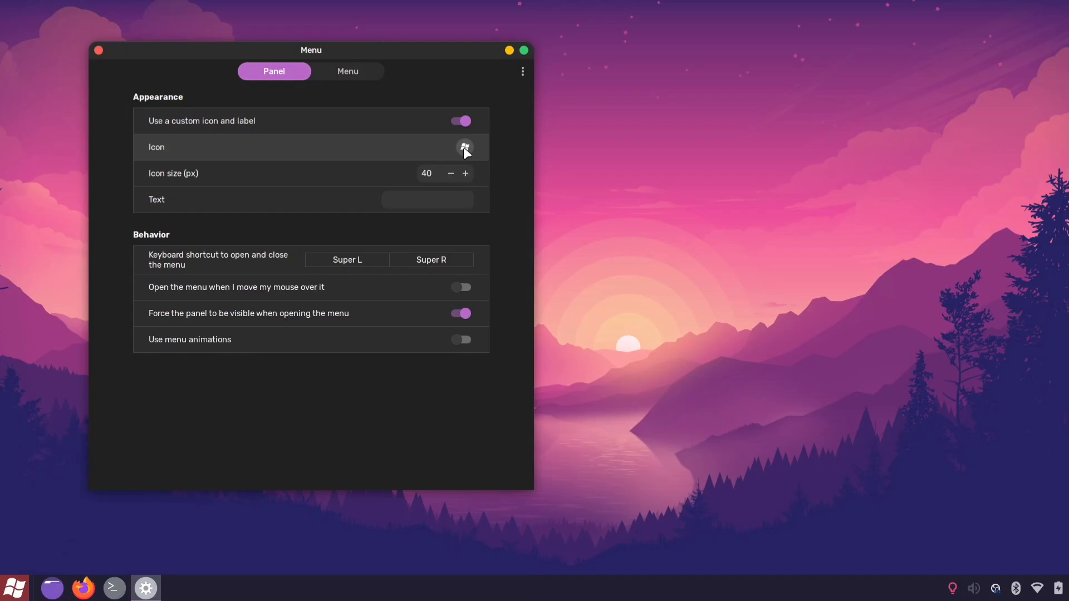
left_click(464, 147)
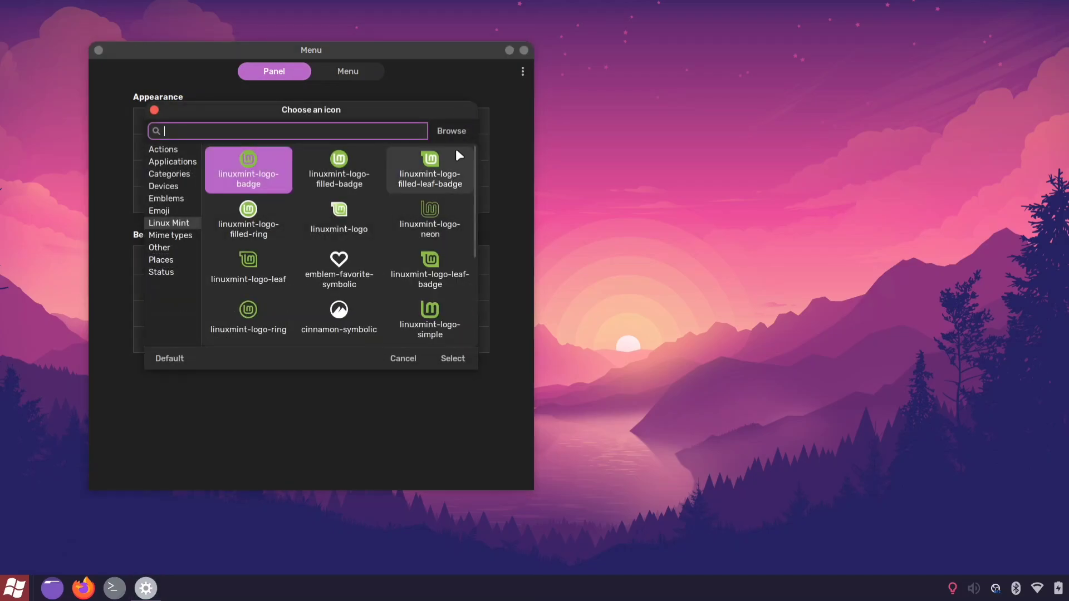
type("/home/xengshi/MyIcons/rangbiranga-menu.svg")
left_click(452, 358)
left_click(99, 50)
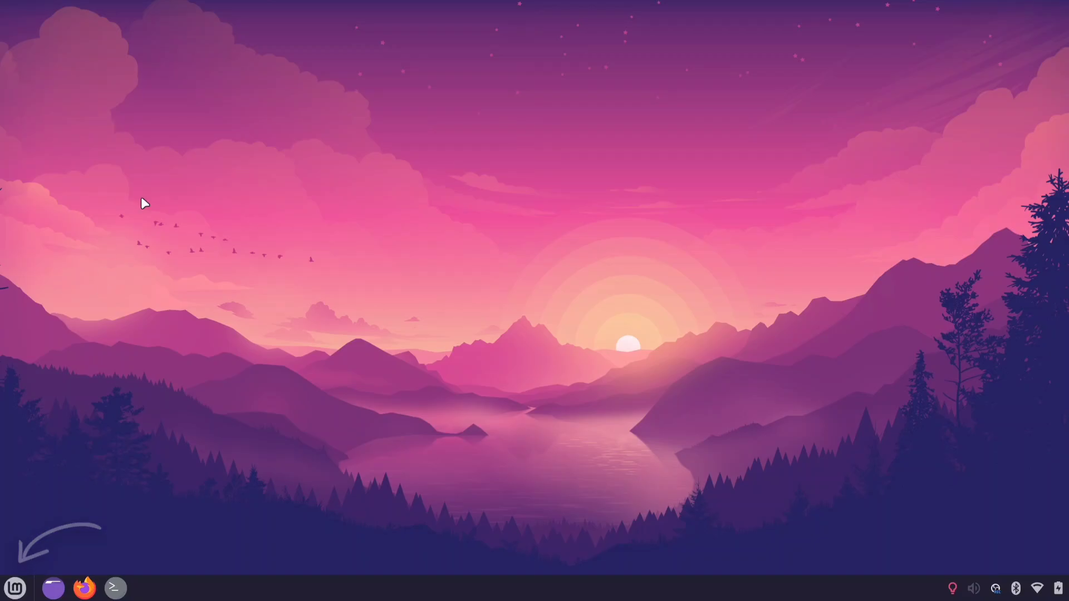
- Add the Cinnamenu applet to the panel from the Applets manager
right_click(419, 591)
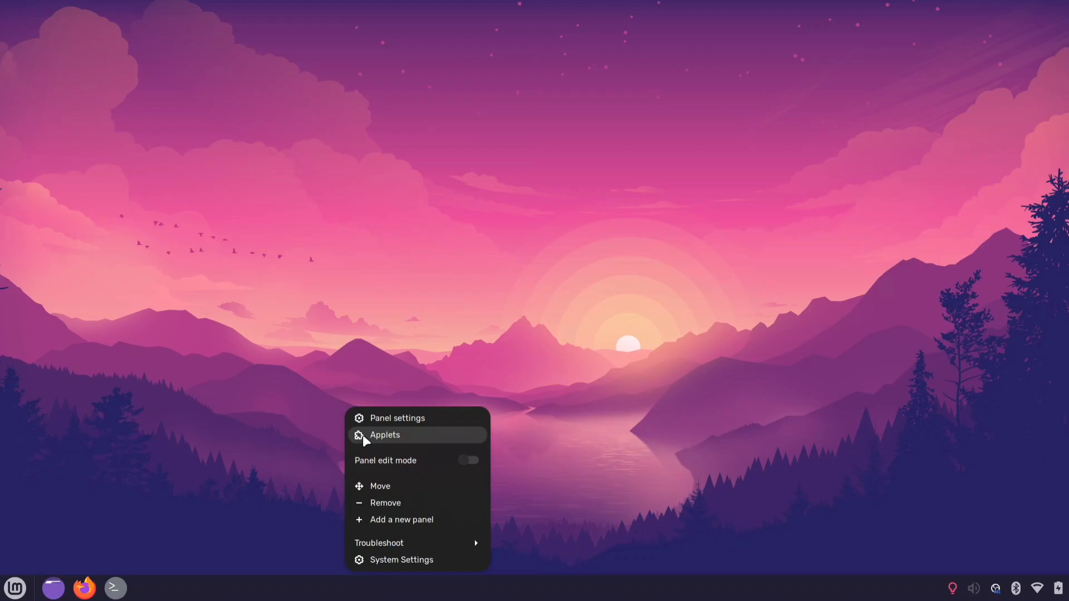
left_click(425, 440)
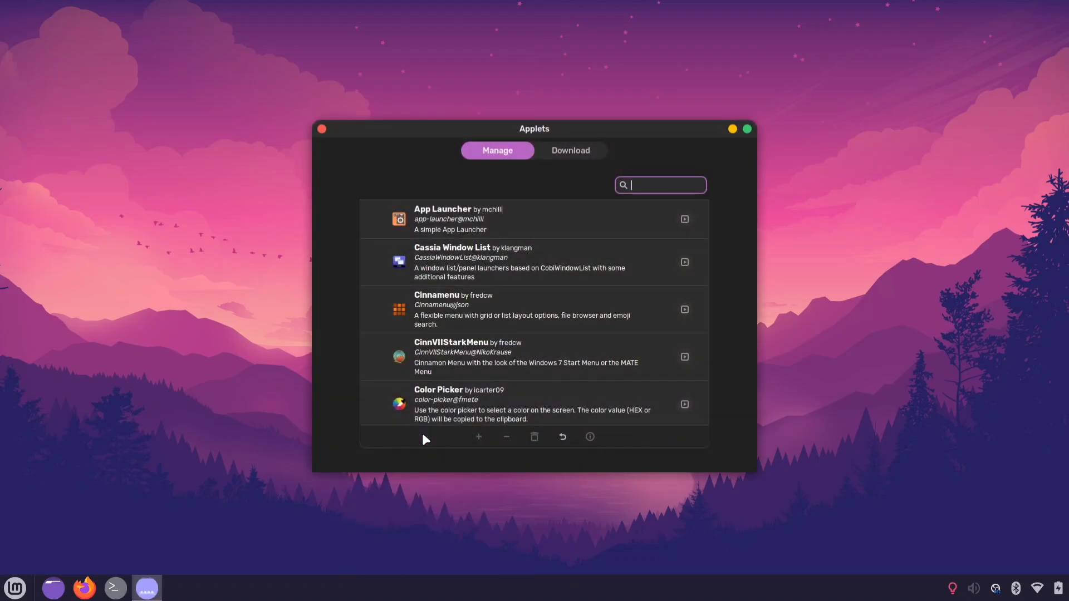
scroll(466, 346, "down", 2)
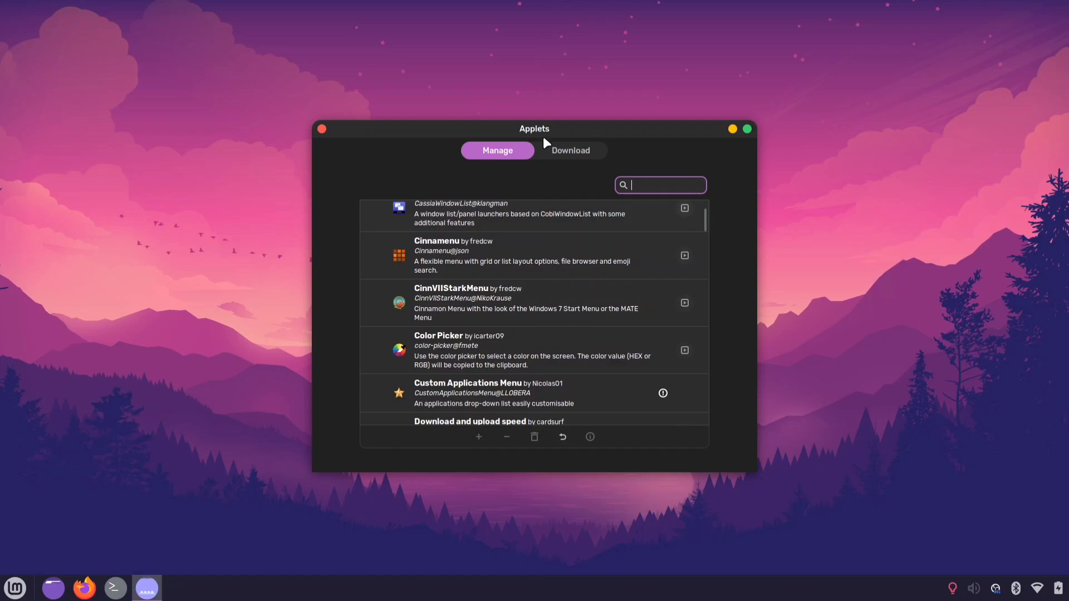
left_click(583, 162)
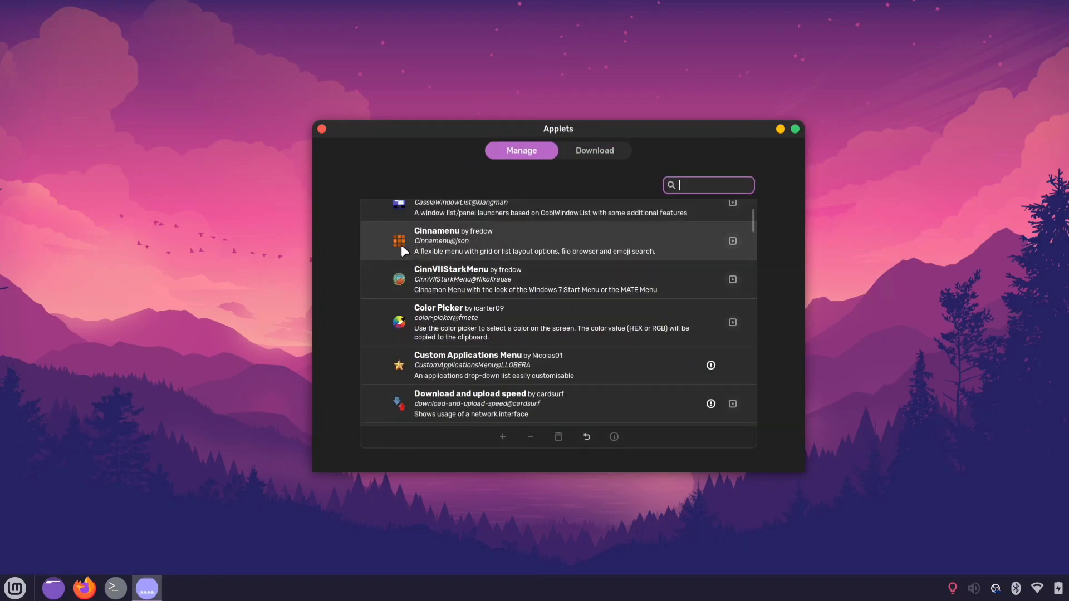
scroll(404, 247, "up", 2)
left_click(394, 320)
left_click(399, 288)
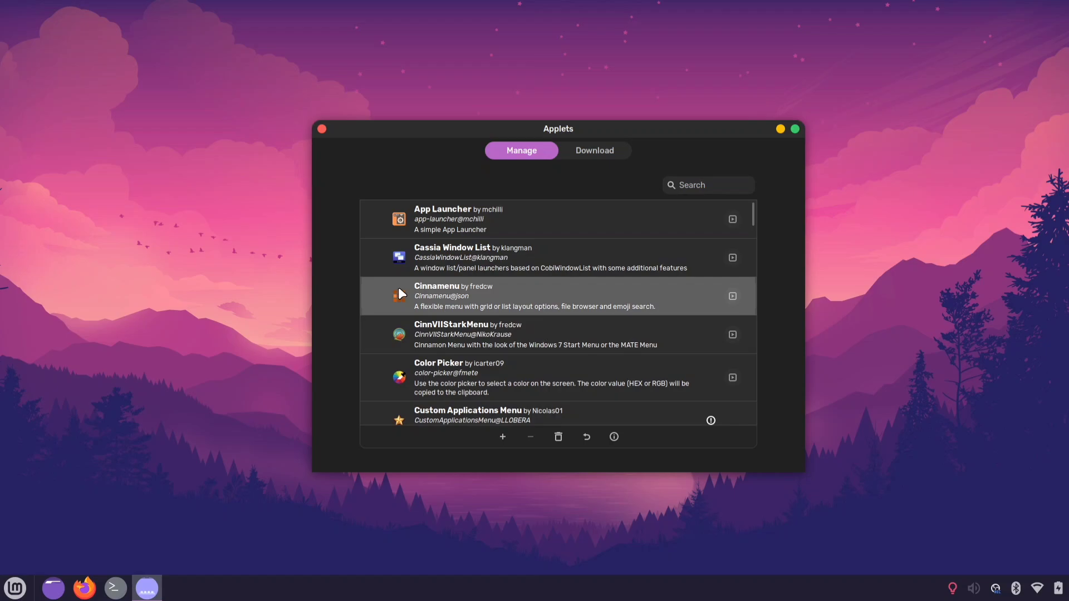
left_click(503, 437)
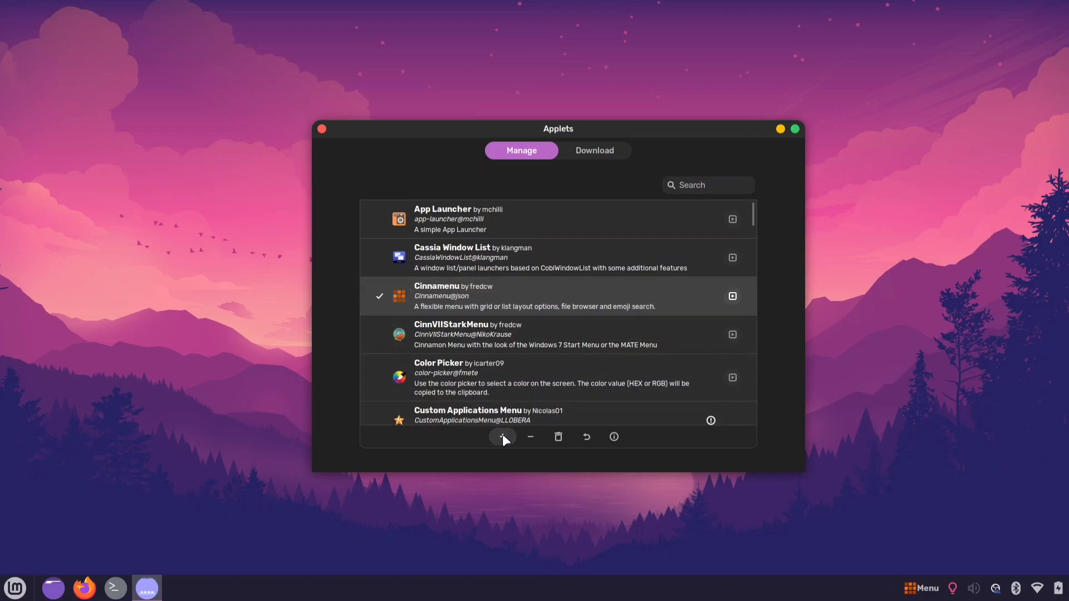
- Try out Cinnamenu, then remove the original Menu applet from the panel
left_click(921, 588)
scroll(864, 452, "down", 6)
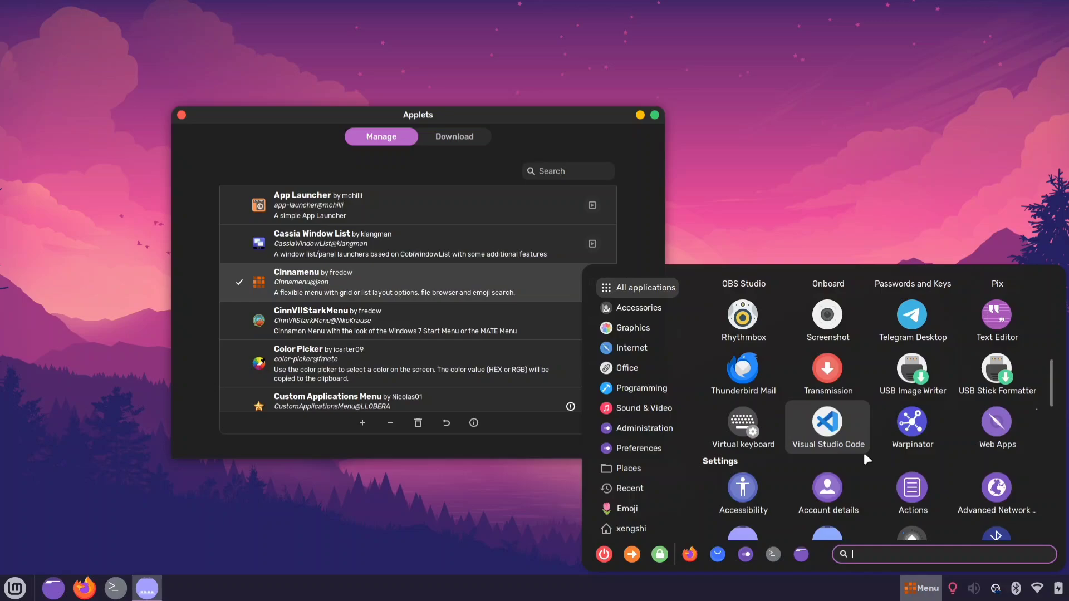
scroll(863, 452, "up", 9)
key("Escape")
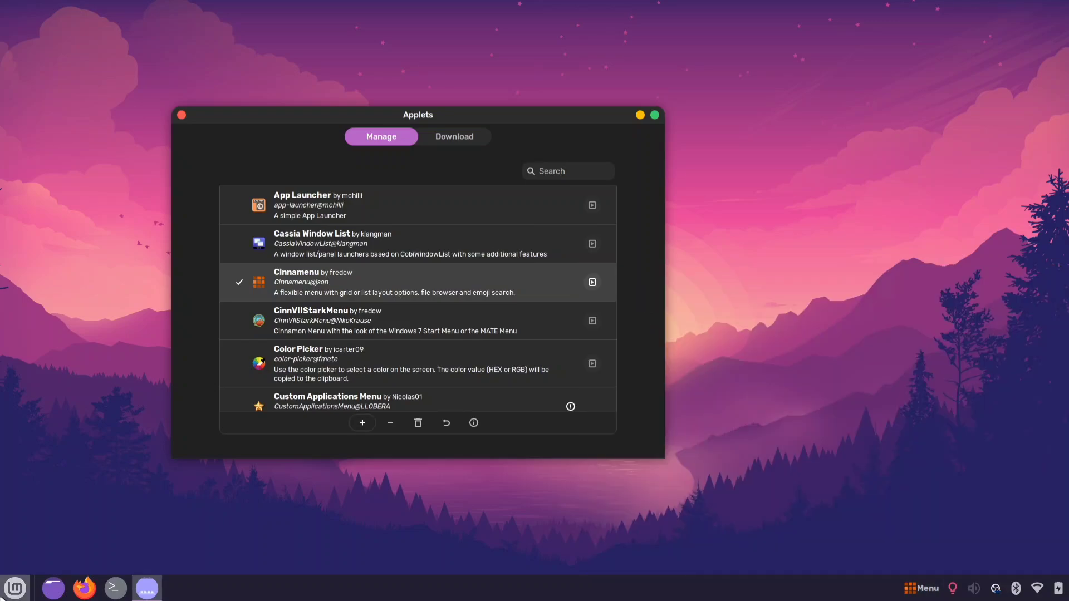
right_click(15, 588)
left_click(52, 556)
left_click(590, 322)
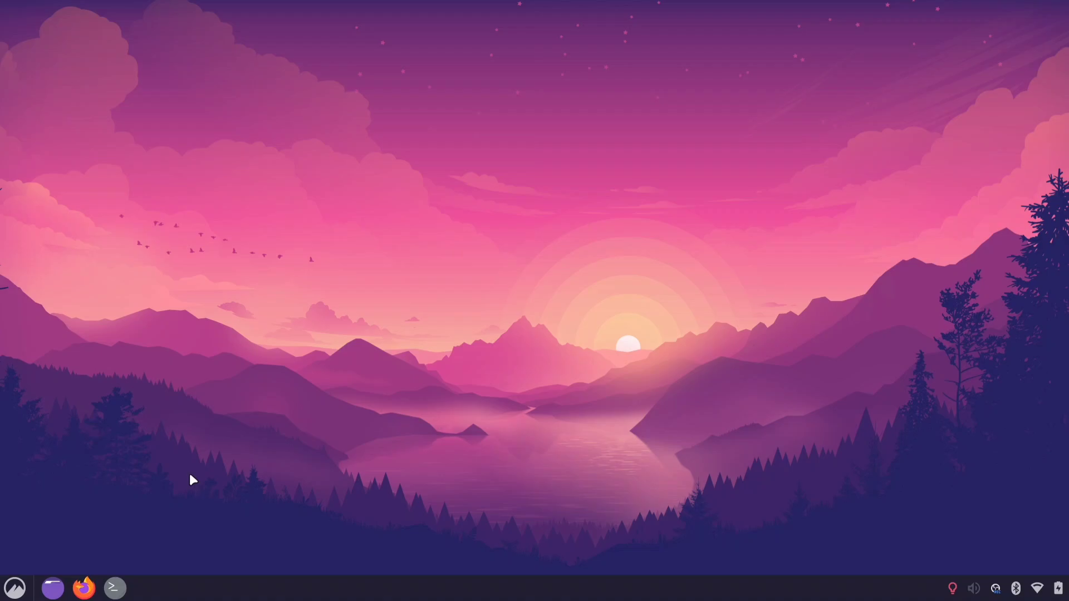
- Add the Workspace switcher applet and test switching between workspaces 1, 2 and 3
left_click(14, 580)
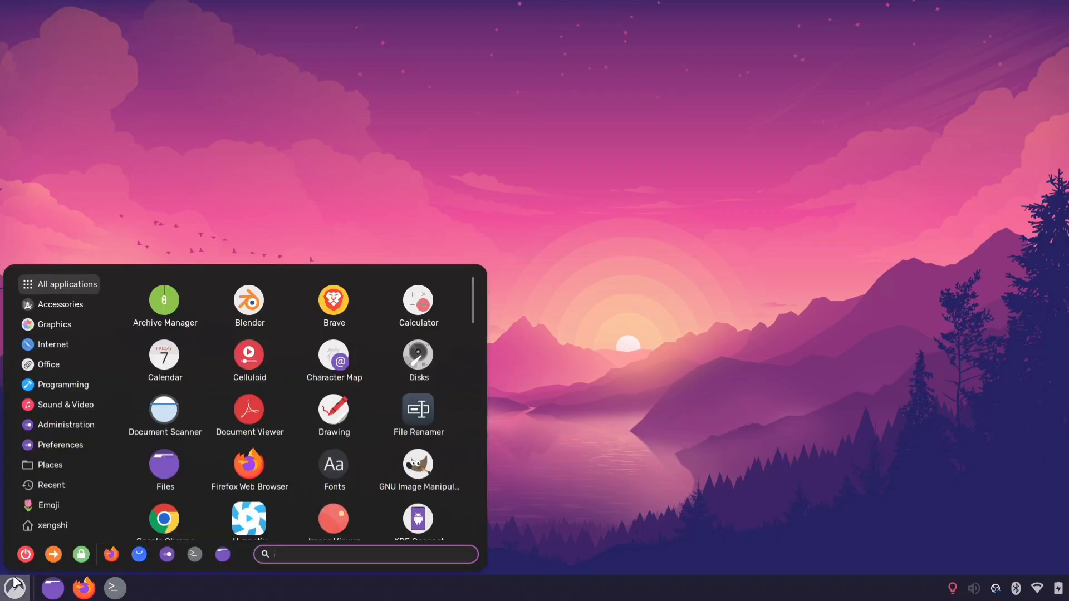
scroll(242, 457, "down", 10)
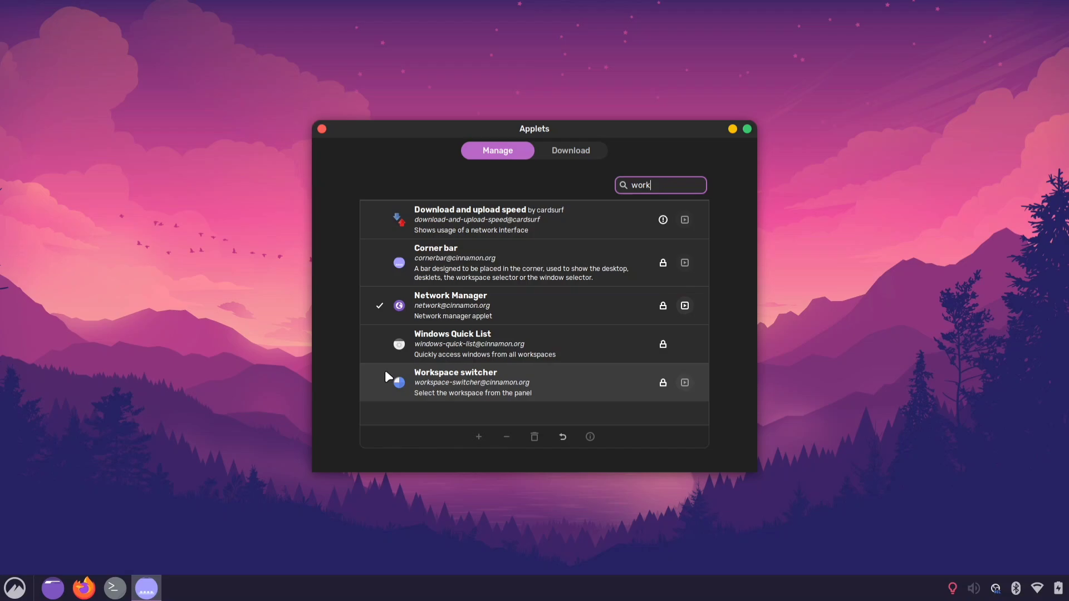
left_click(440, 377)
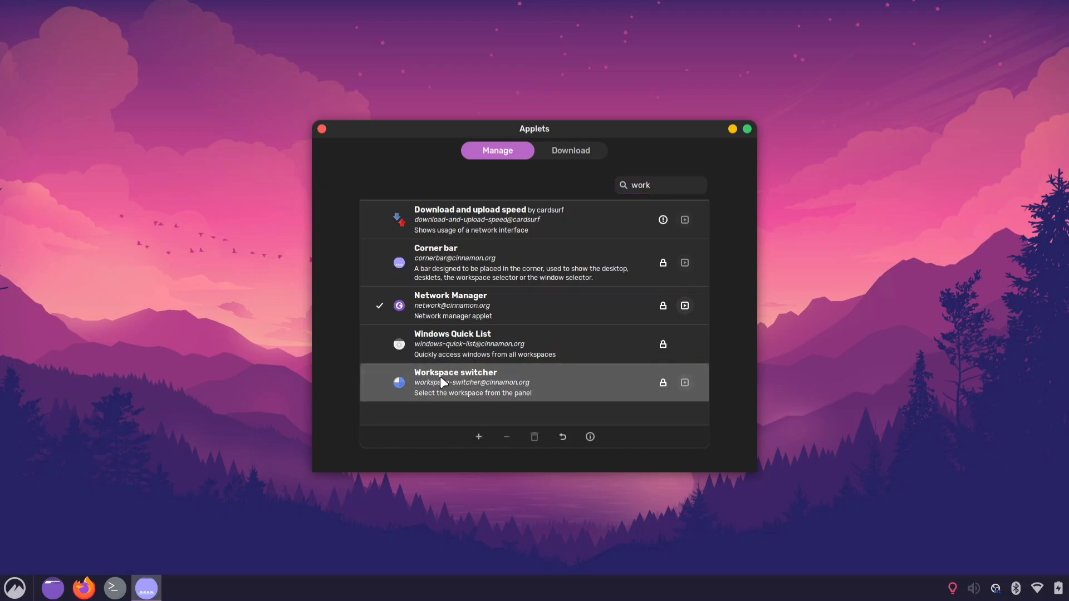
left_click(479, 438)
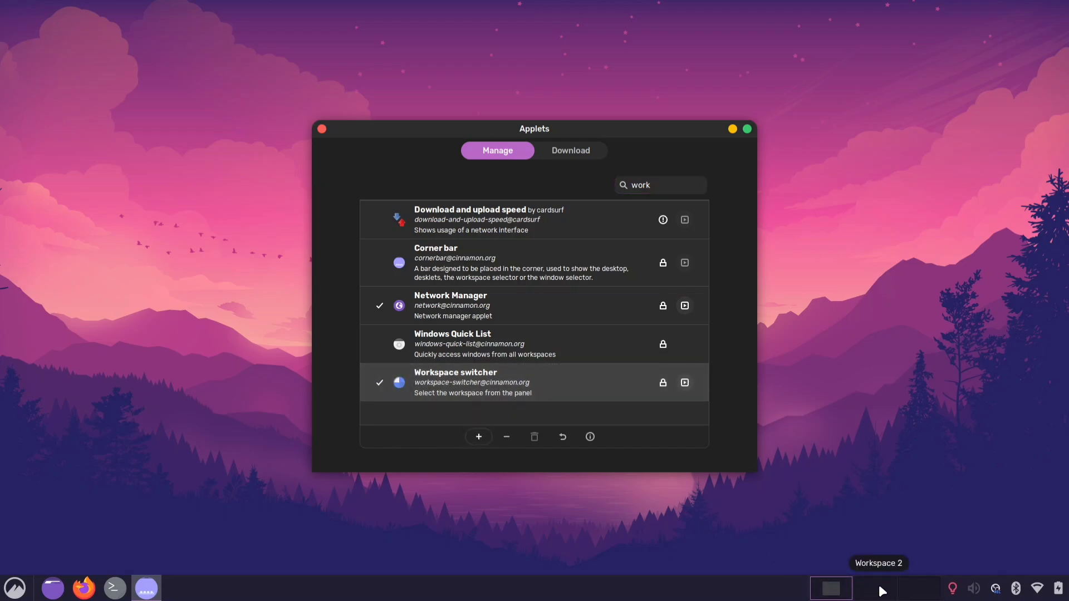
left_click(881, 590)
left_click(913, 594)
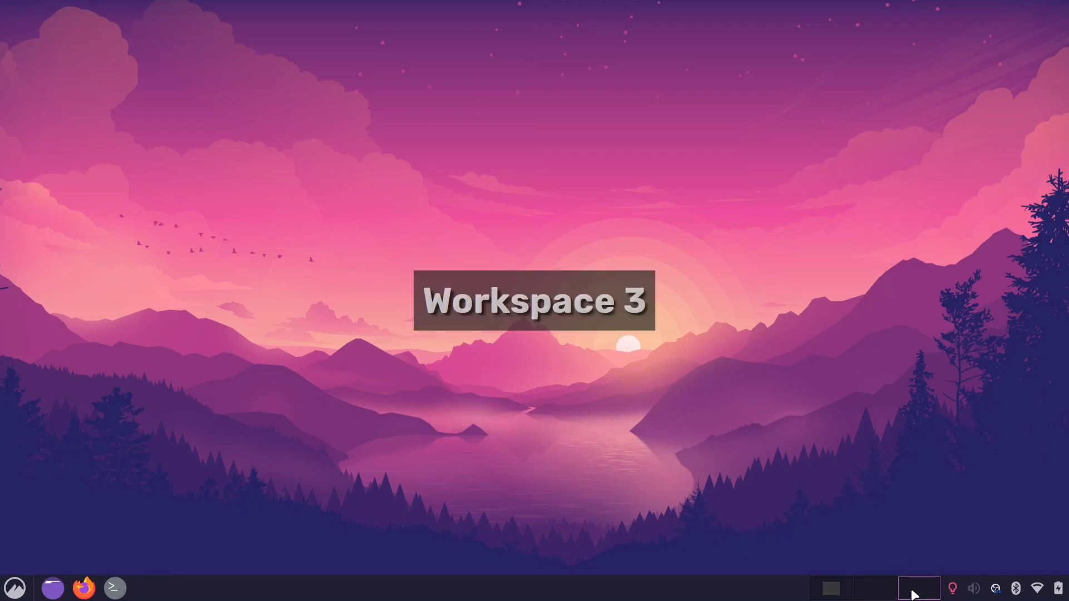
left_click(876, 589)
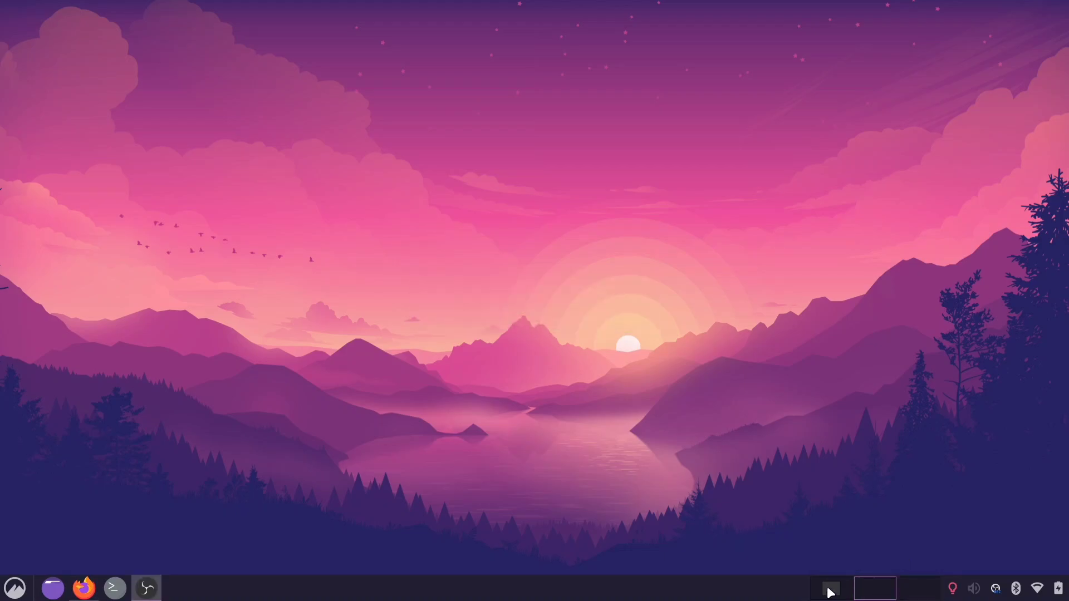
left_click(829, 587)
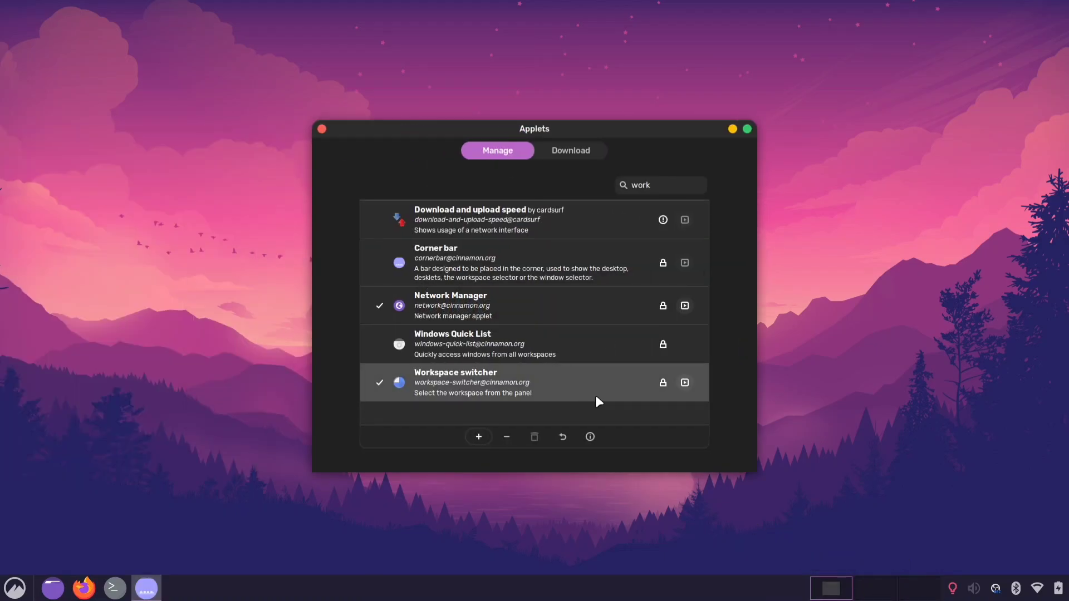
- Set the workspace switcher's display type to Simple buttons and test workspaces 1–3
left_click(684, 382)
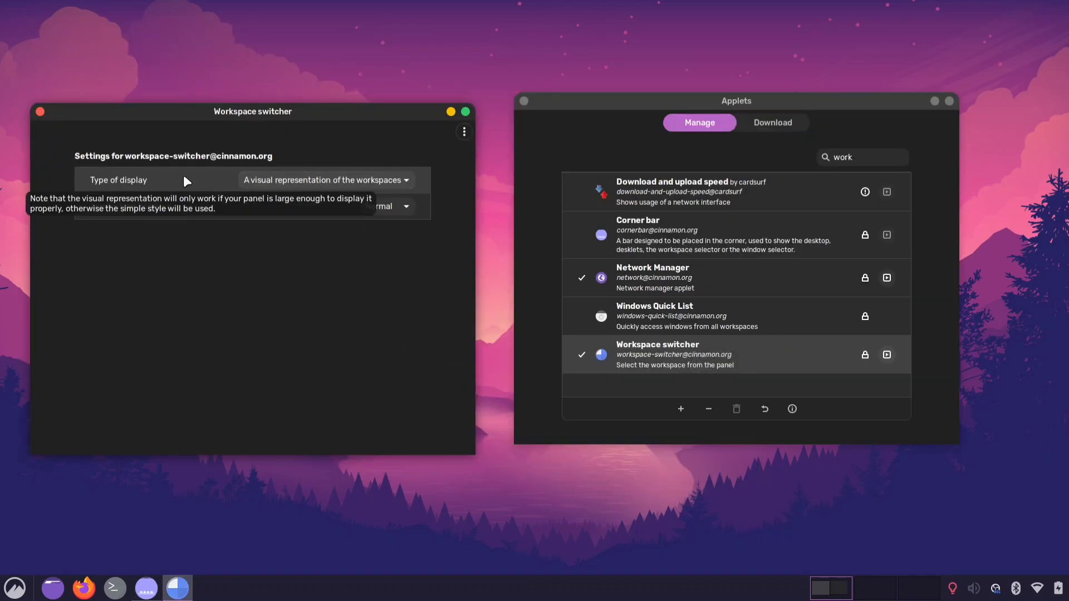
left_click(284, 182)
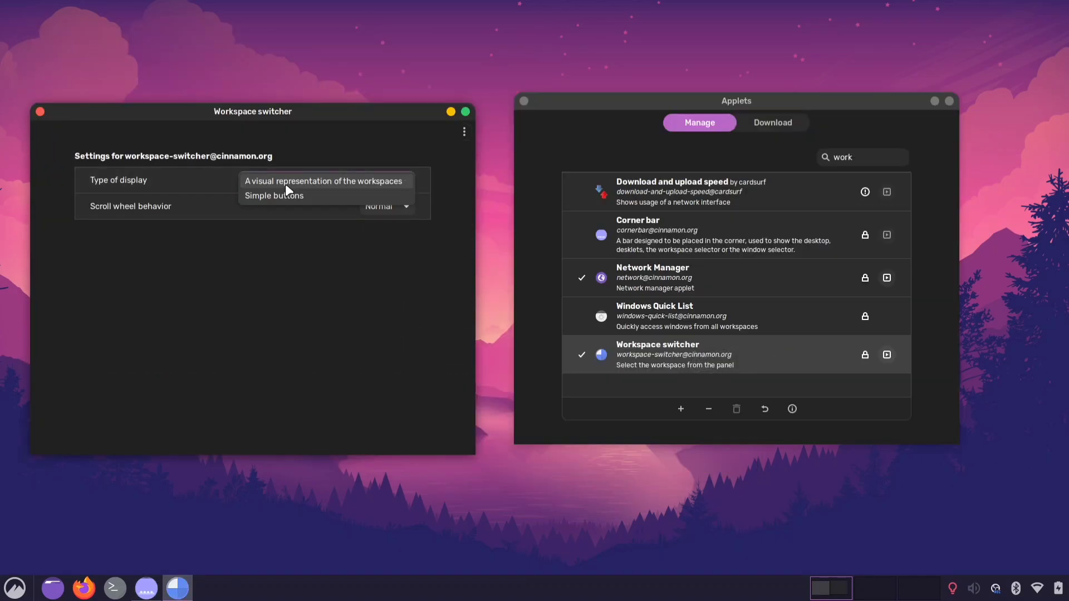
left_click(333, 195)
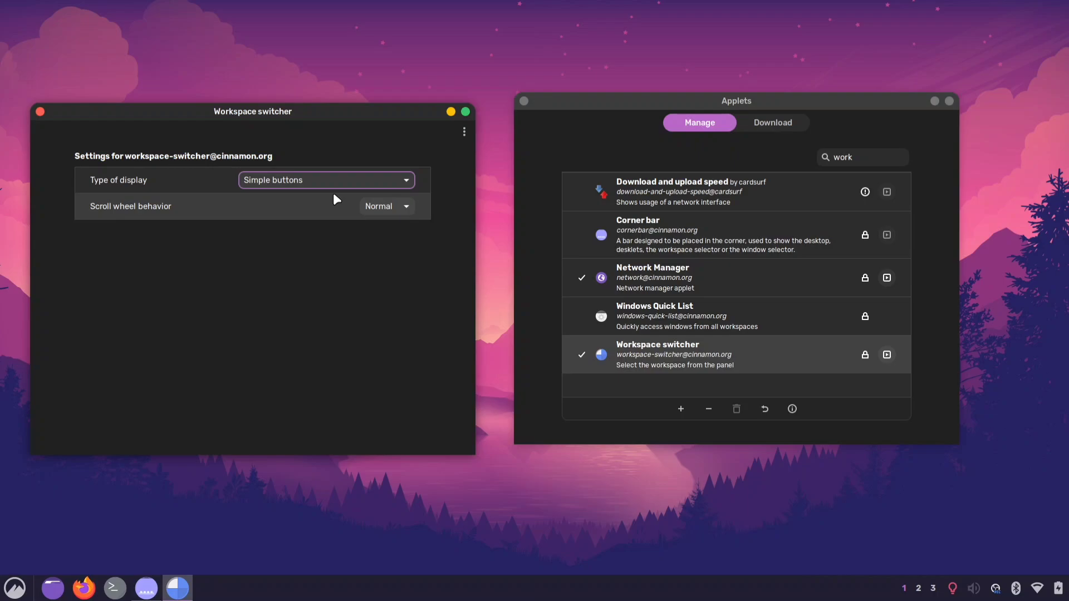
left_click(916, 594)
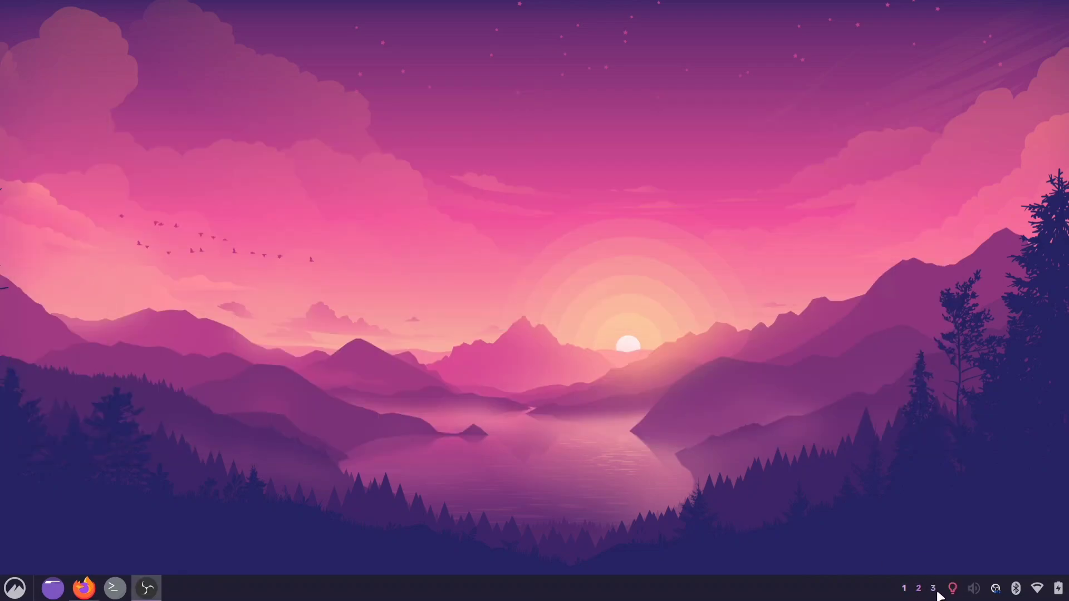
left_click(928, 593)
left_click(904, 588)
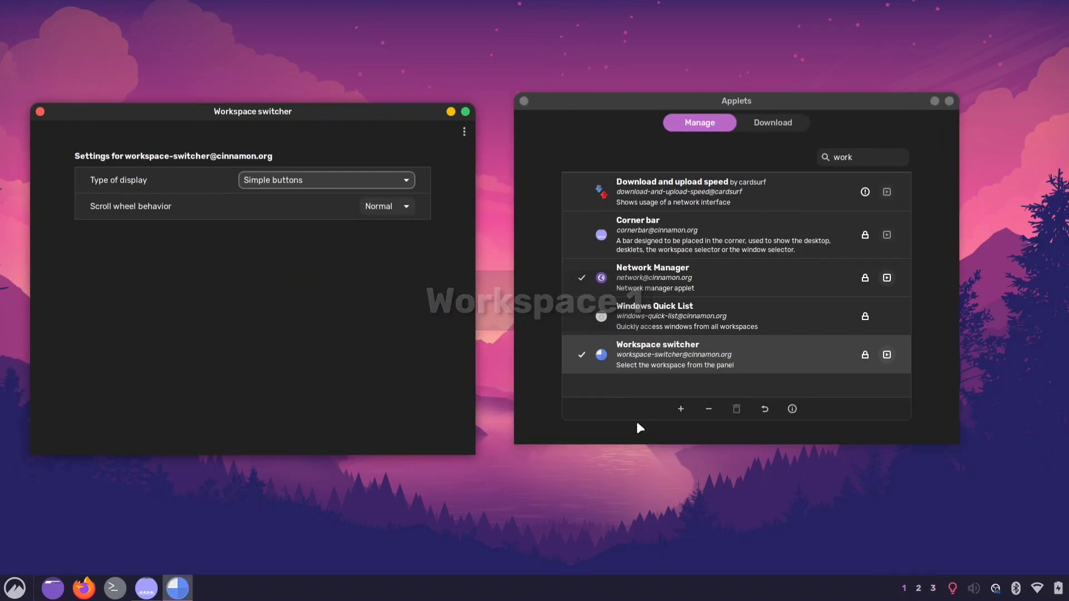
- Add the Windows Quick List applet to the panel and view its list of windows
scroll(629, 334, "down", 3)
left_click(628, 299)
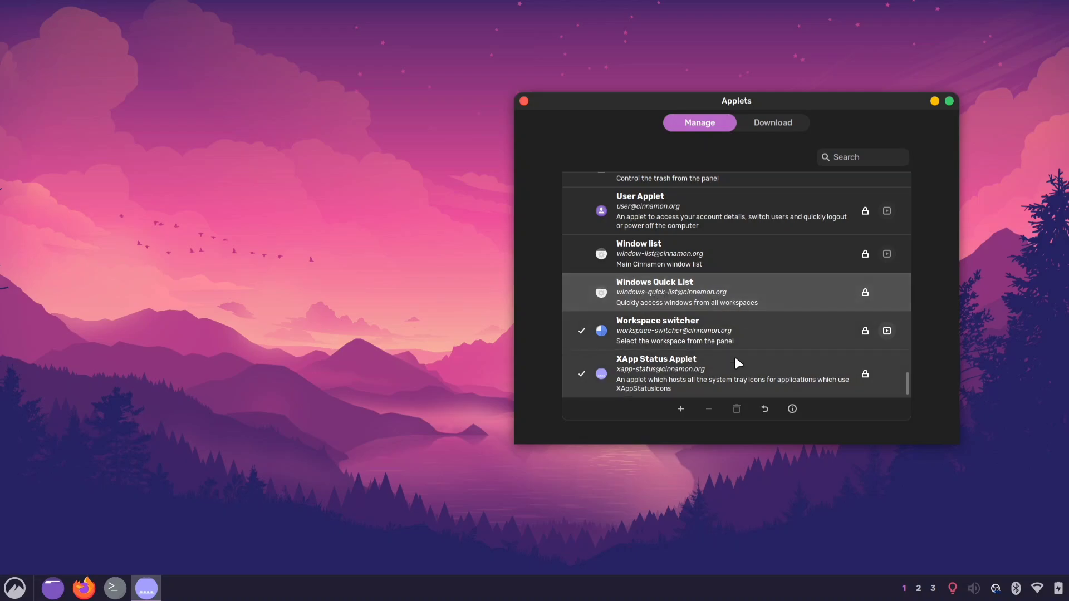
left_click(680, 410)
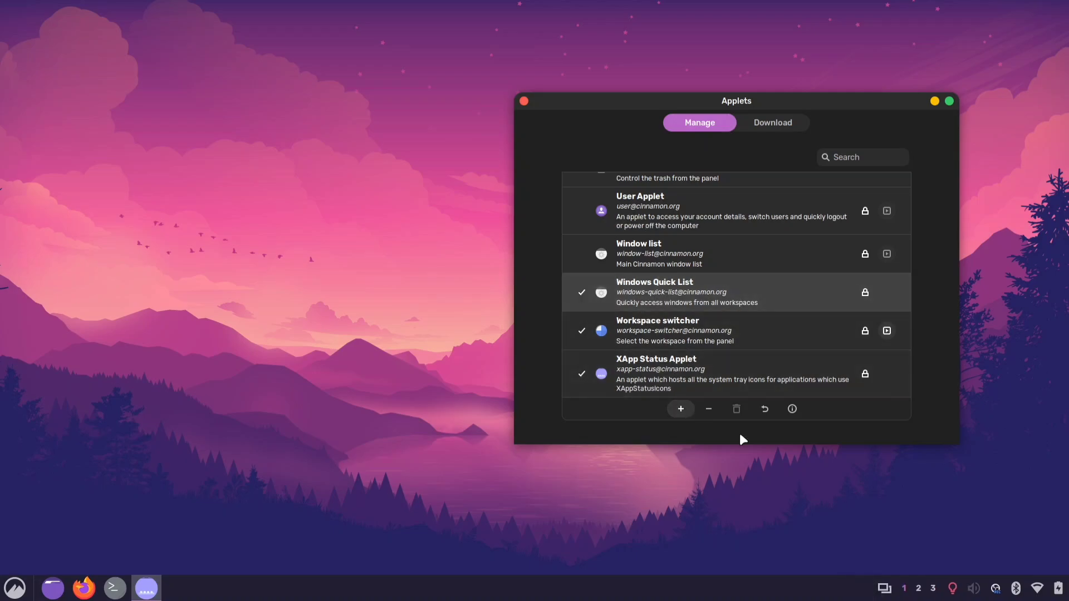
left_click(883, 592)
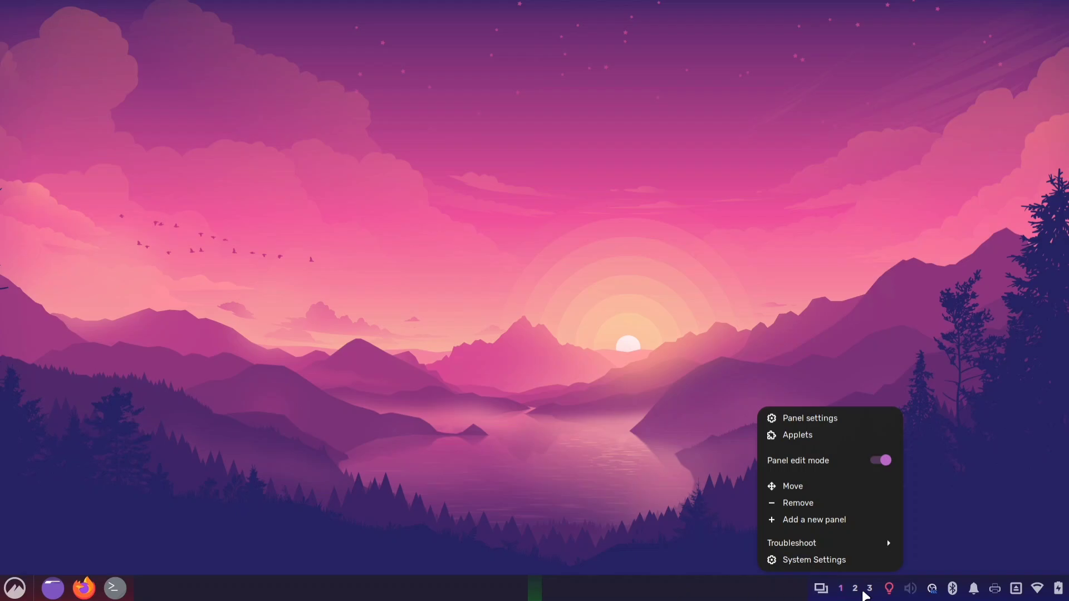
- Move the workspace switcher and display icon left and the launcher group to the panel centre
left_click_drag(863, 594, 58, 585)
left_click_drag(146, 582, 534, 586)
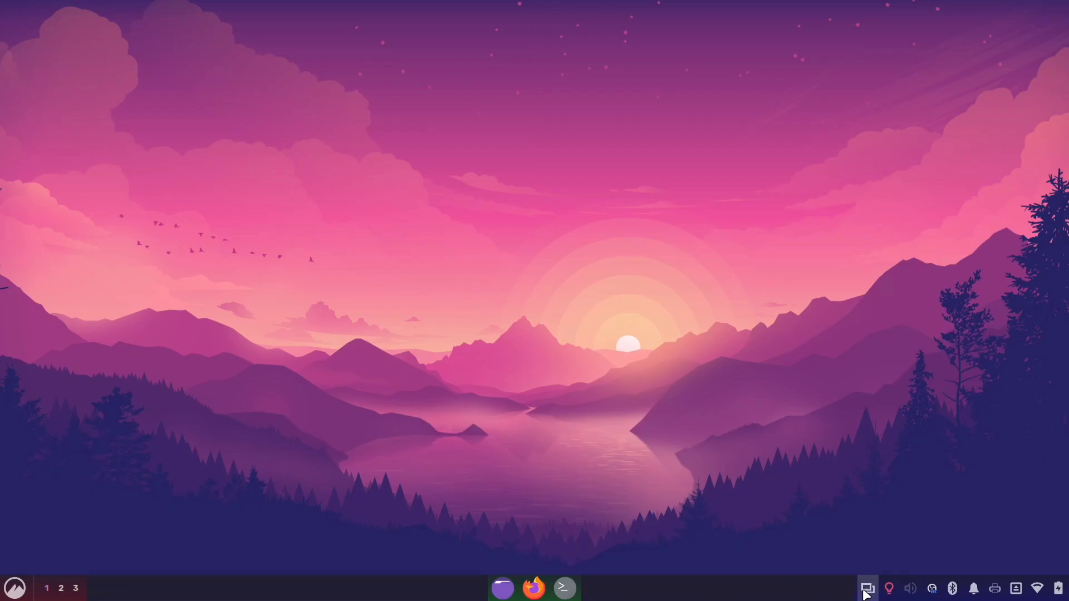
left_click_drag(865, 585, 45, 581)
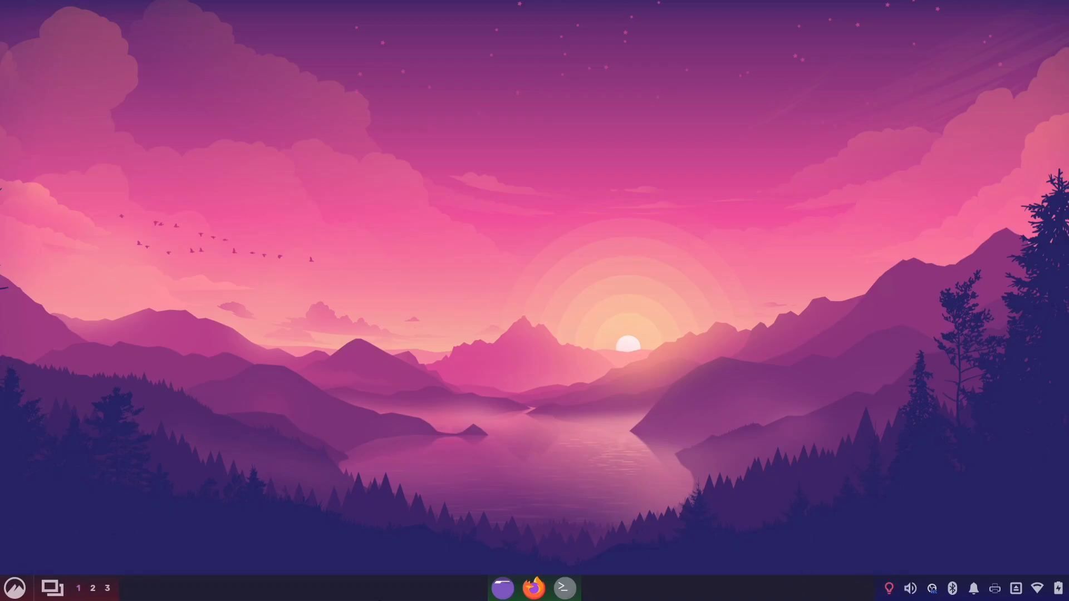
- Turn off panel edit mode and check the Workspace 2 window list before dismissing it
right_click(380, 587)
left_click(433, 461)
left_click(560, 463)
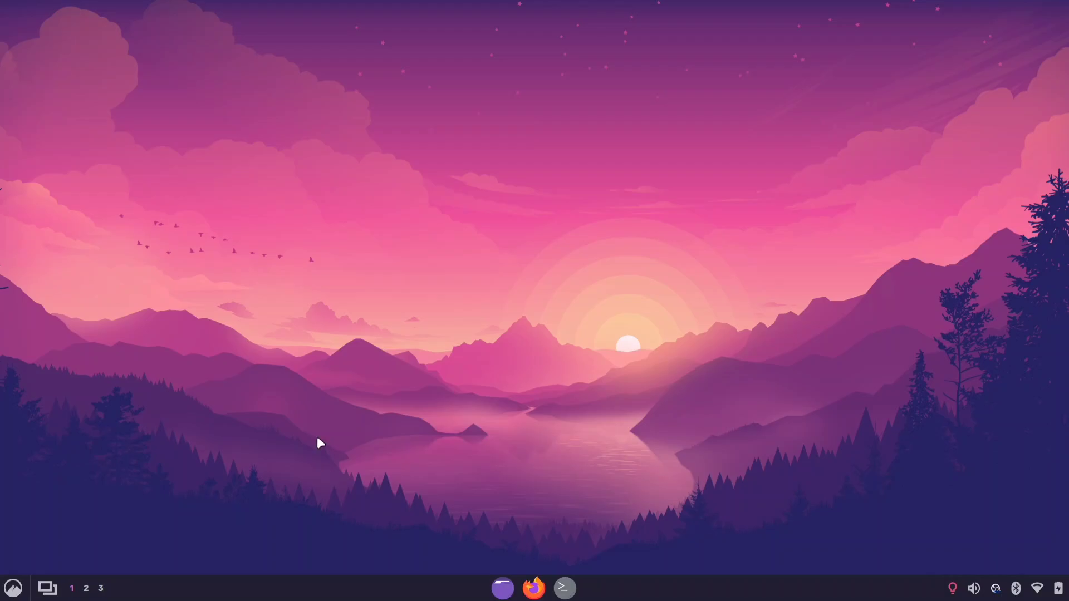
left_click(47, 588)
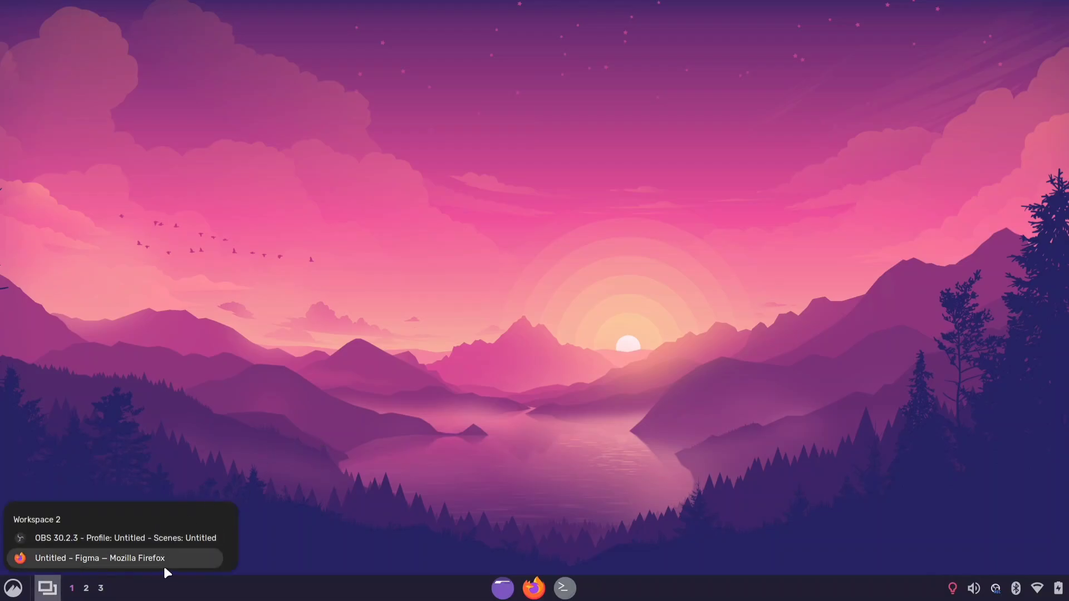
left_click(262, 460)
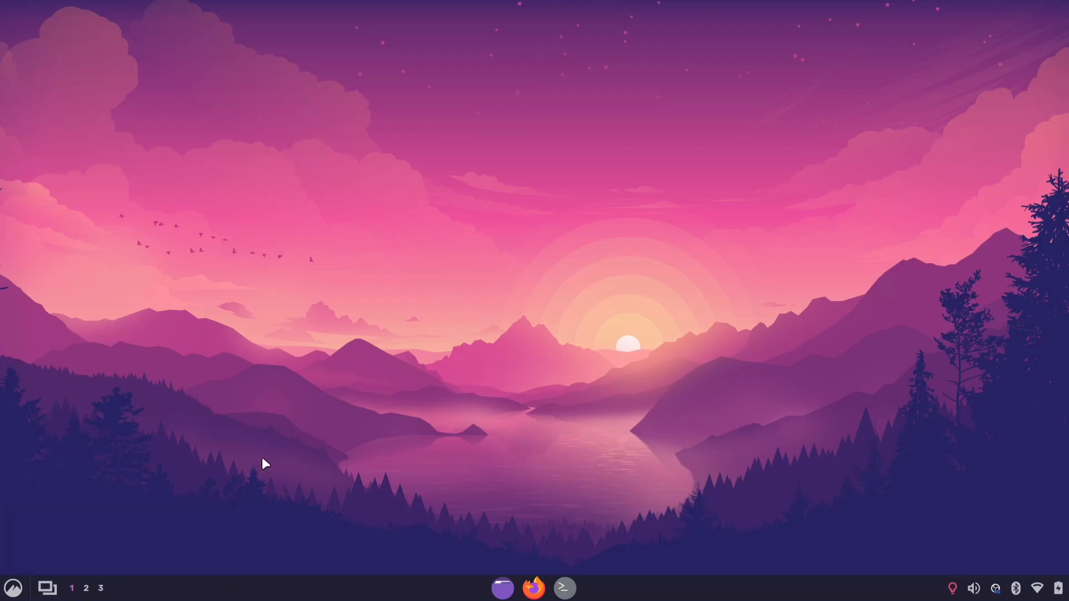
- Browse through the applications menu and close it again
left_click(12, 588)
scroll(285, 413, "down", 15)
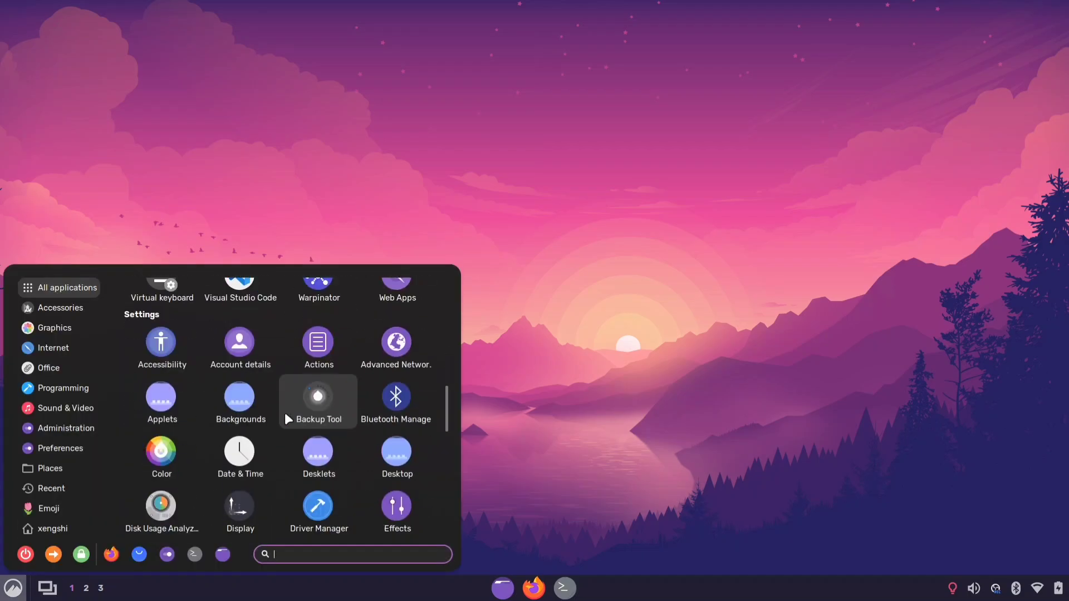
scroll(285, 412, "up", 12)
scroll(285, 412, "up", 3)
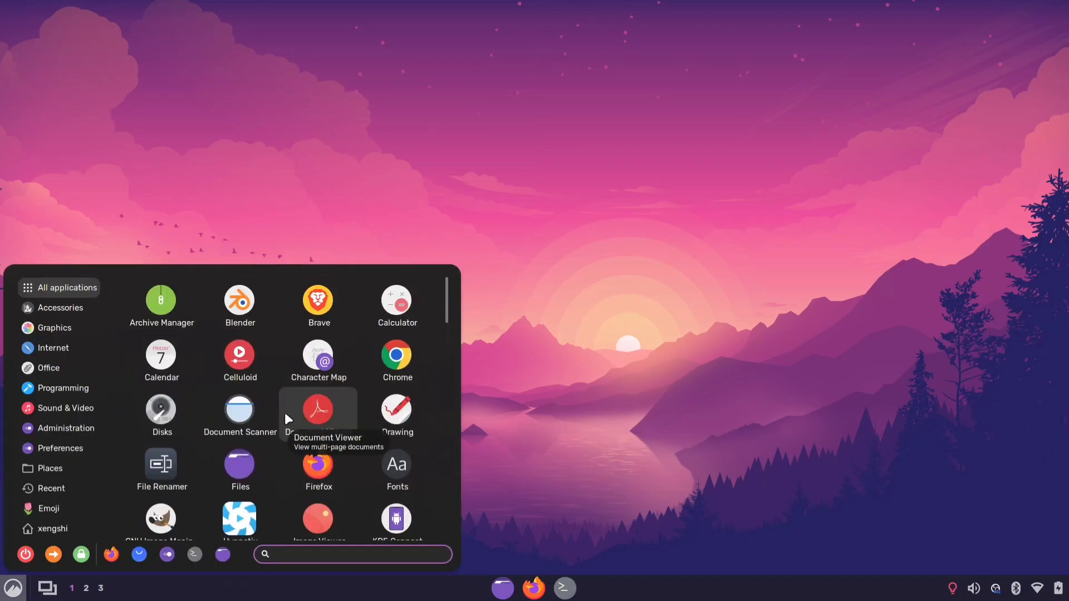
left_click(609, 465)
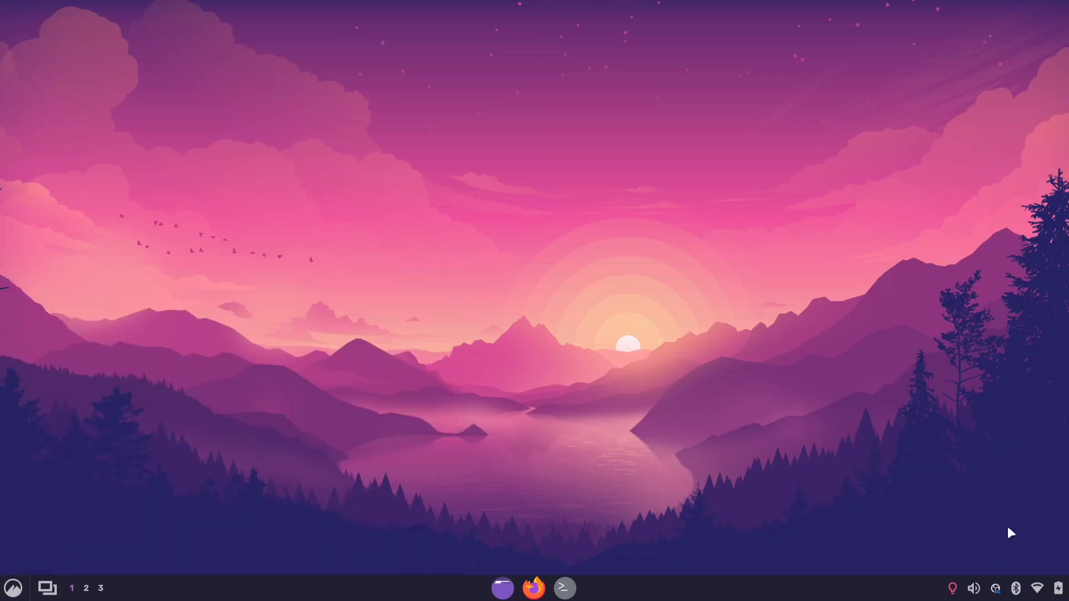
- Lower the screen brightness slightly, then open and minimize the Home folder window
left_click(1058, 588)
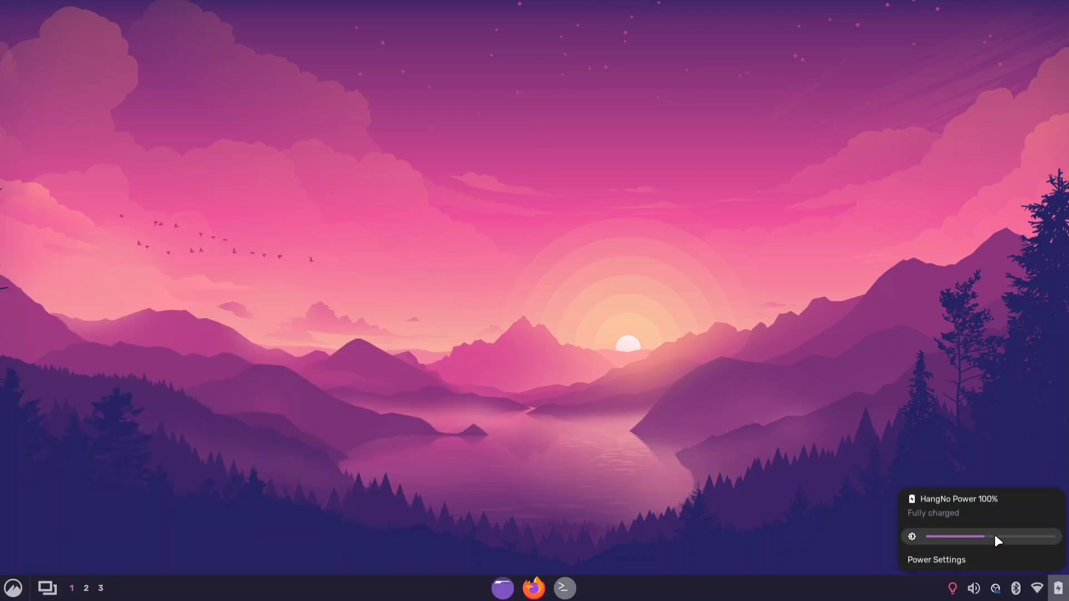
mouse_move(983, 537)
left_click_drag(984, 538, 972, 541)
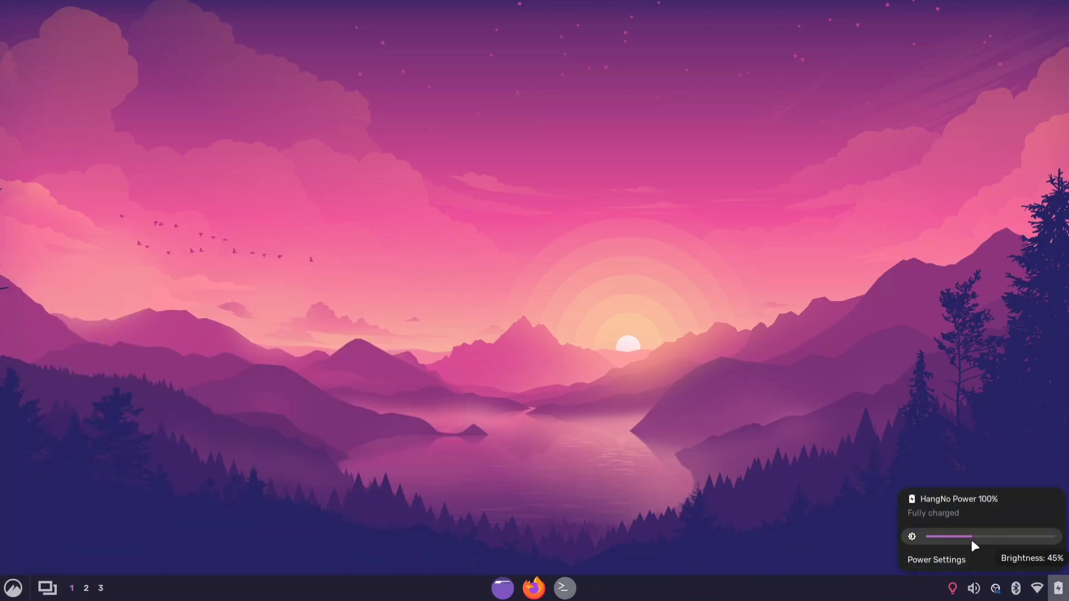
left_click(791, 491)
left_click(503, 589)
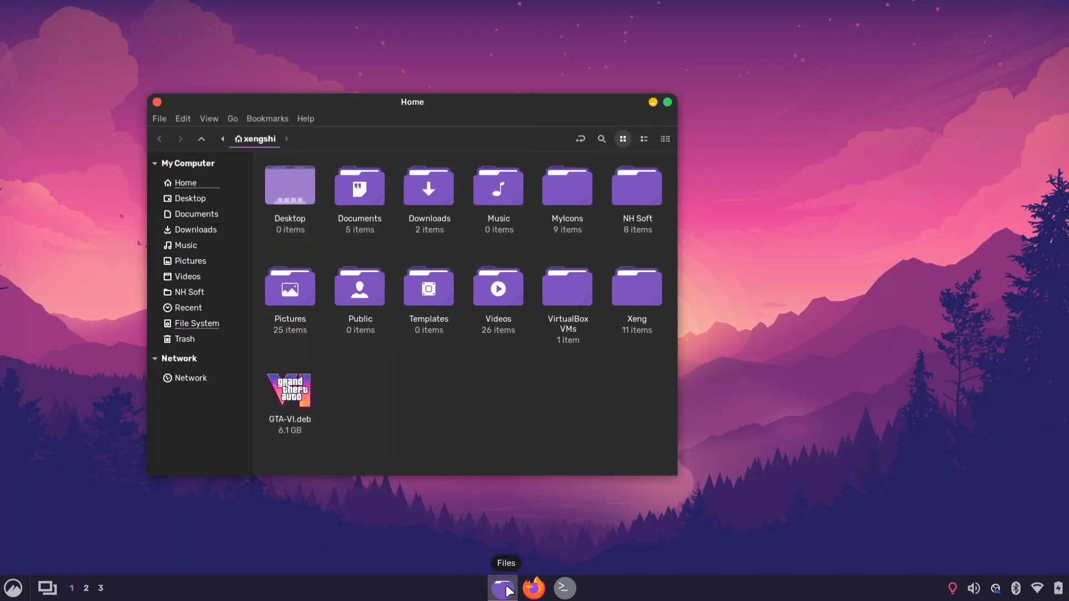
left_click(504, 589)
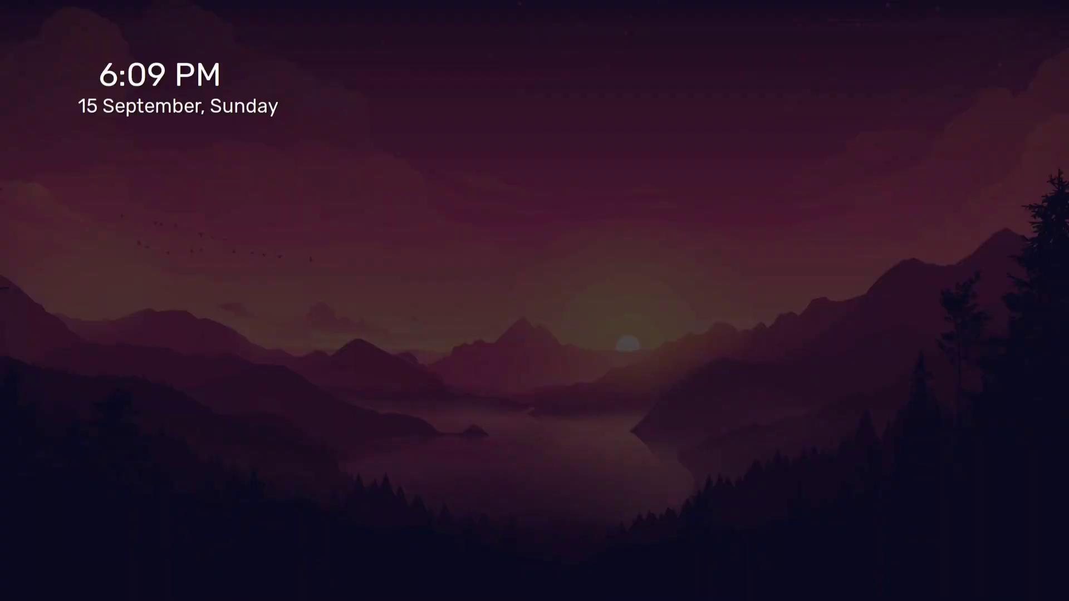
- Unlock the session with the account password and bring up the applications menu search
type("•••")
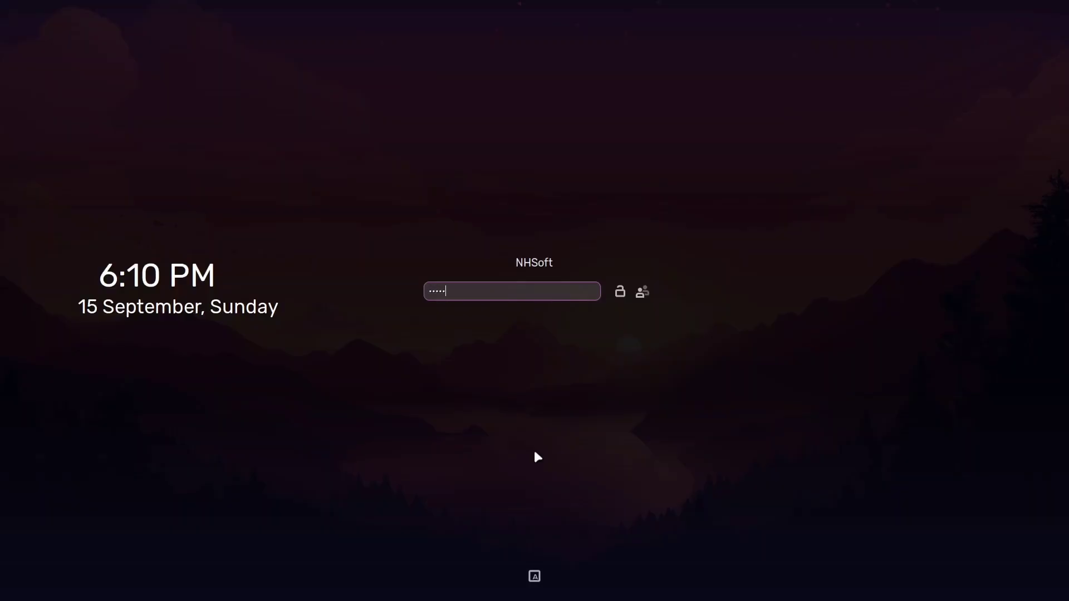
type("••••••••••••••••••••••••")
key("Return")
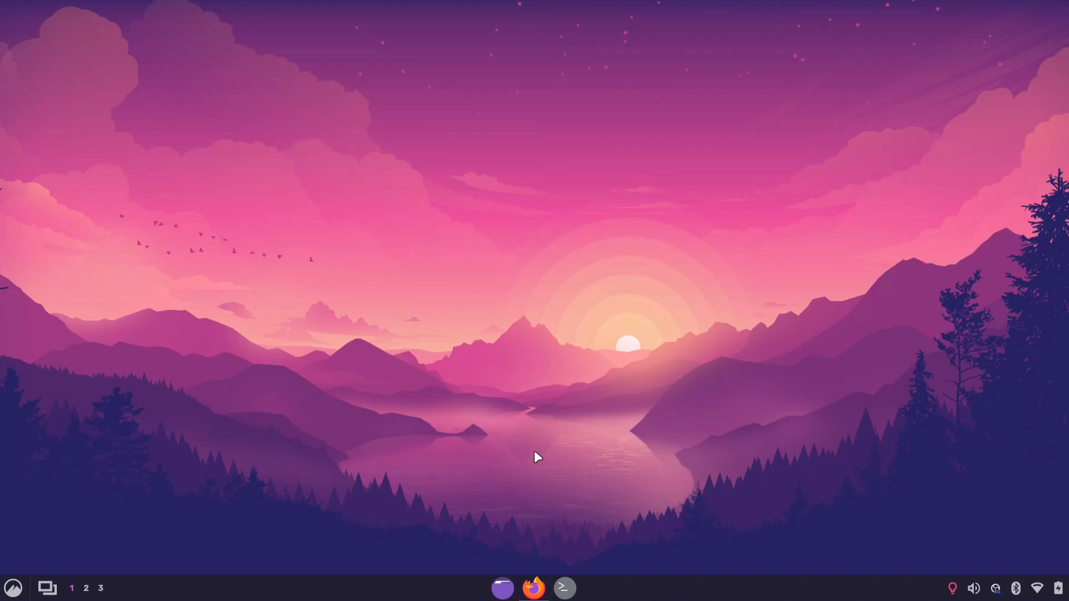
key("super")
- Launch Screensaver by searching 'scre', move it left, and open the date format syntax reference
type("scre")
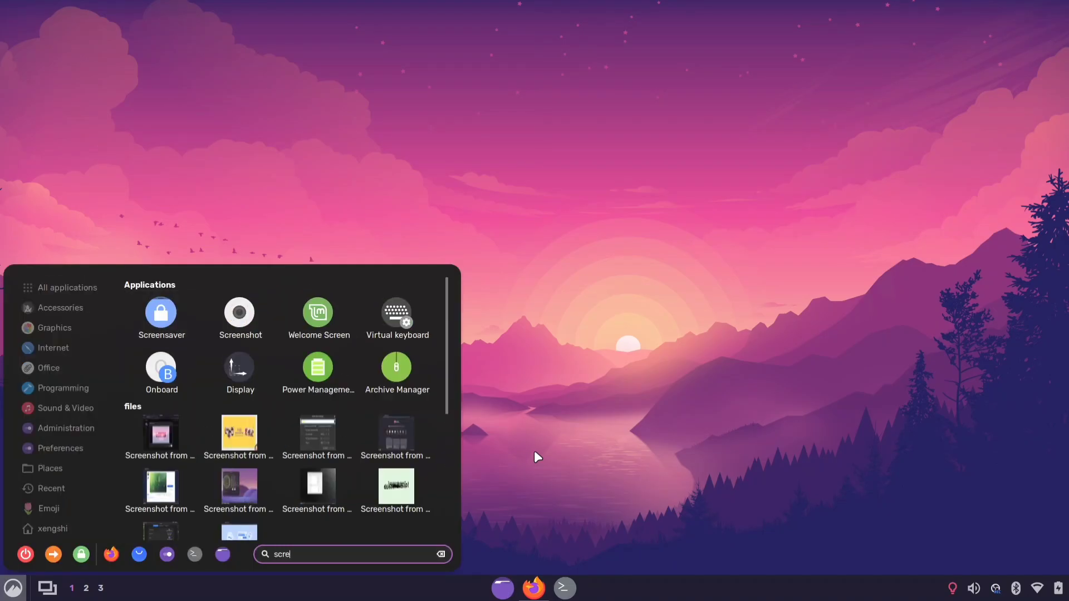
key("Return")
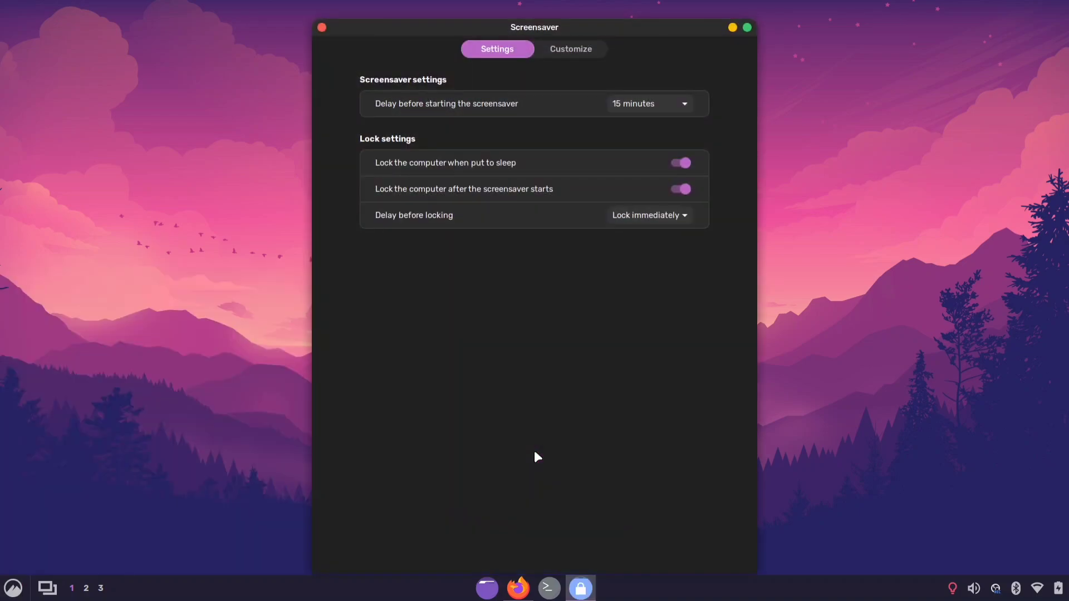
left_click_drag(451, 29, 189, 15)
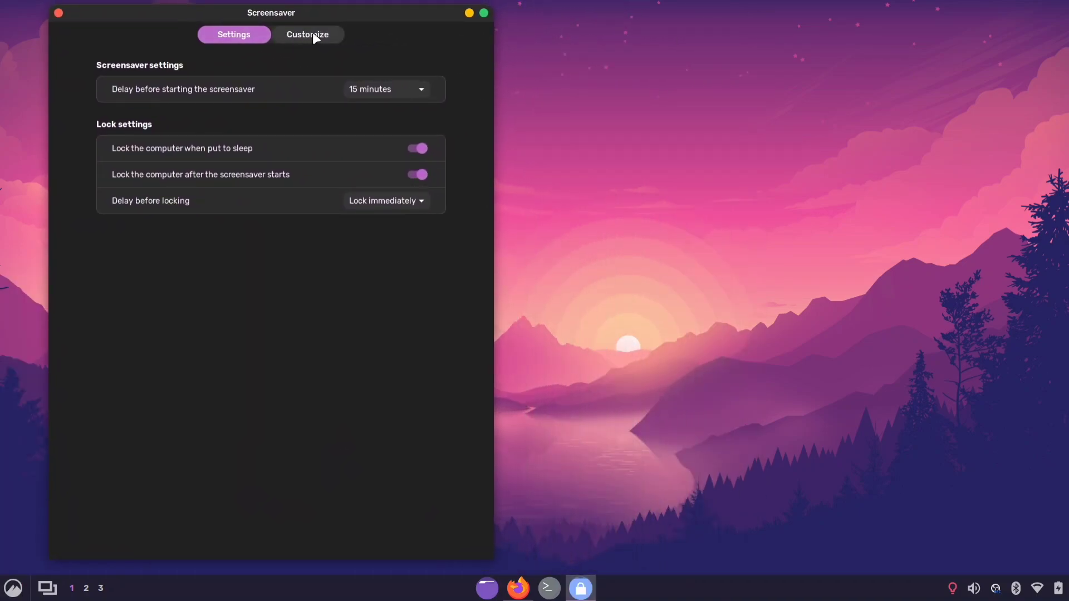
left_click(333, 36)
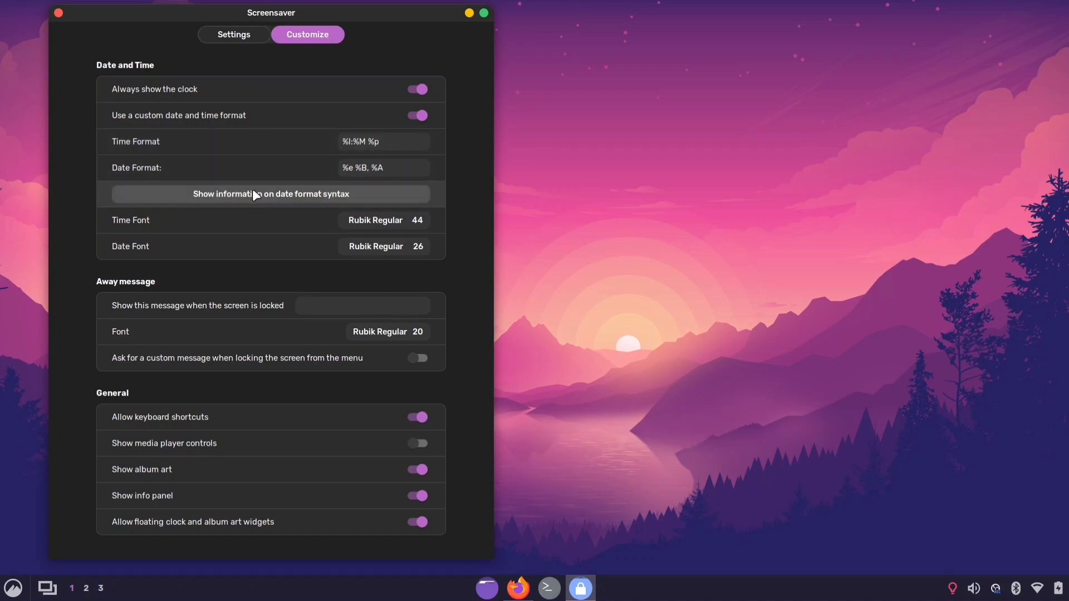
left_click(330, 195)
- Build the %B %e %A format with the strftime site's custom builder and select it
left_click_drag(366, 12, 323, 12)
scroll(696, 265, "up", 10)
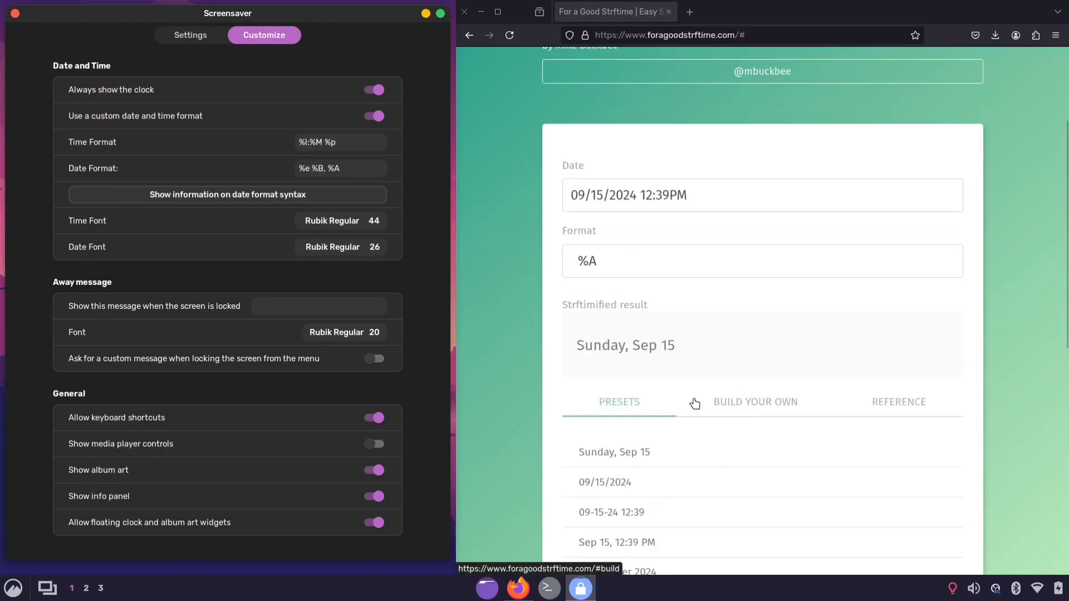
left_click(746, 408)
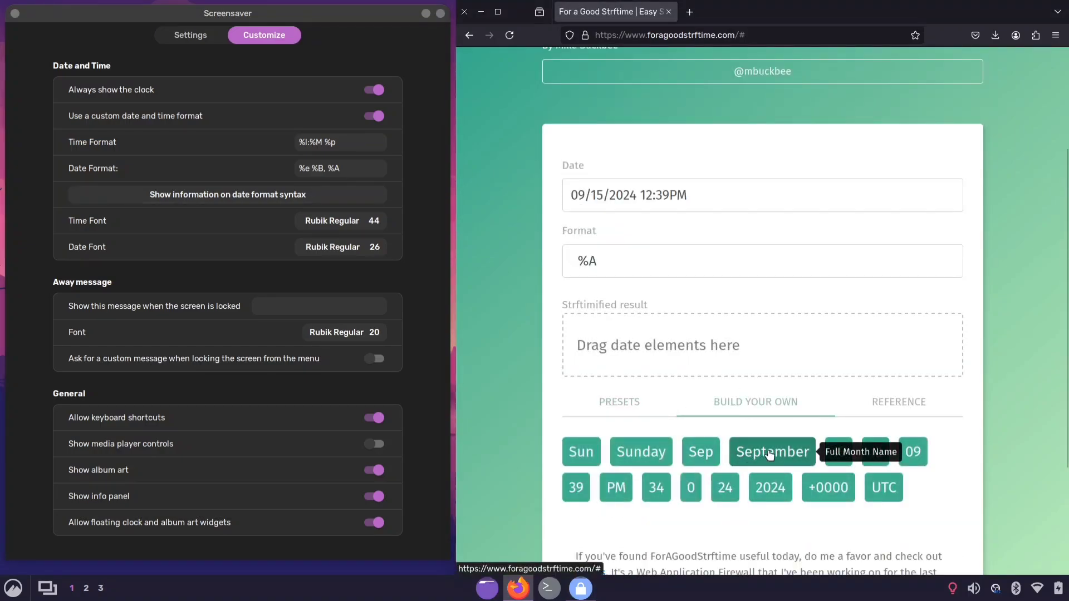
left_click_drag(770, 452, 637, 350)
left_click_drag(604, 262, 573, 262)
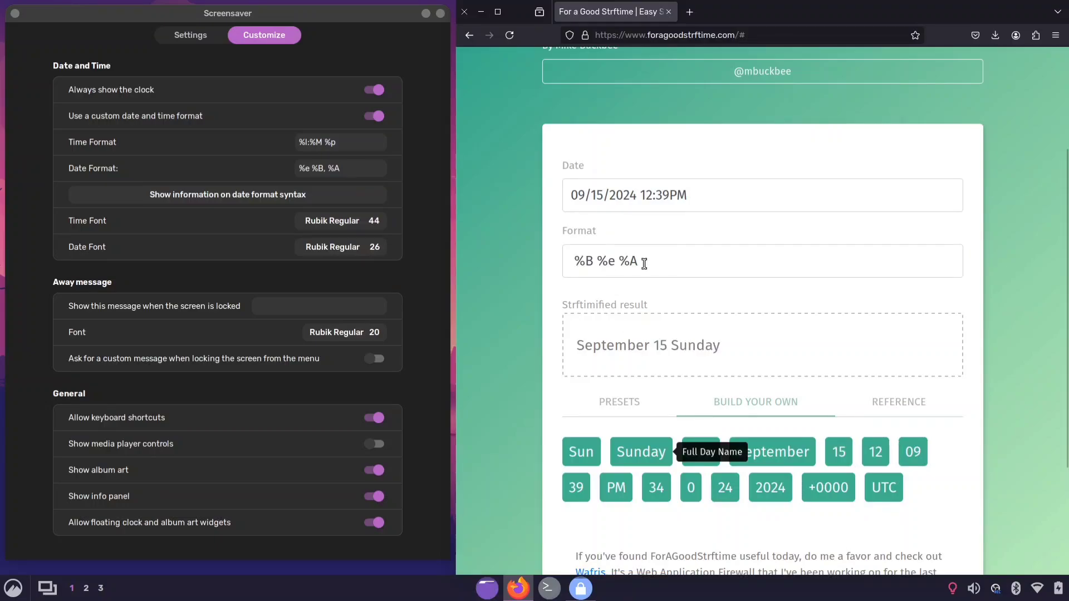
left_click_drag(644, 259, 559, 260)
- Replace the lock-screen Time Format with %B %e %A and lock the screen to preview
key("ctrl+x")
left_click(189, 119)
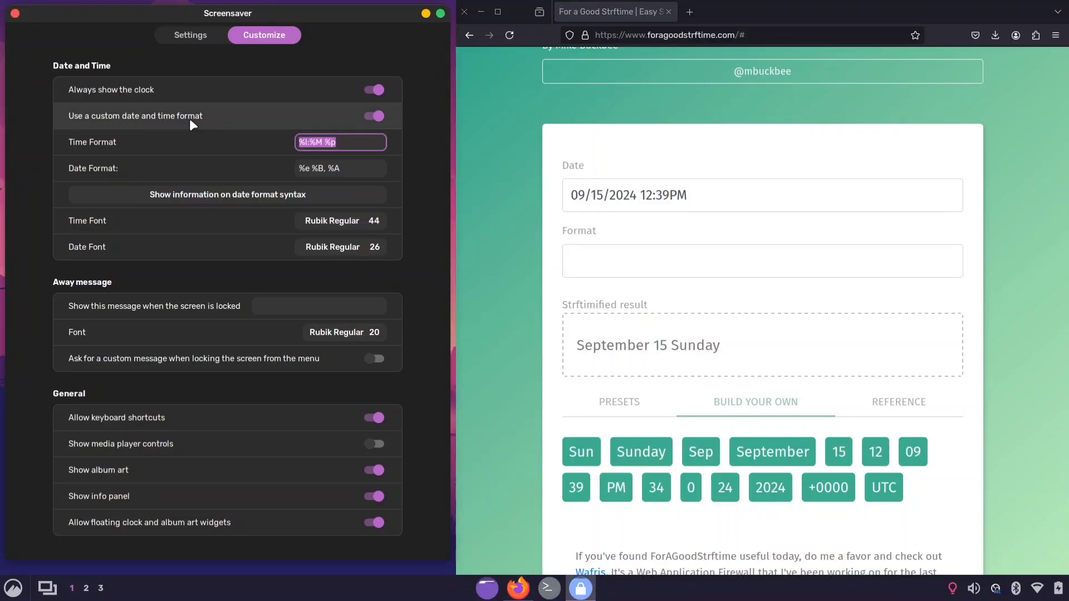
key("BackSpace")
key("ctrl+v")
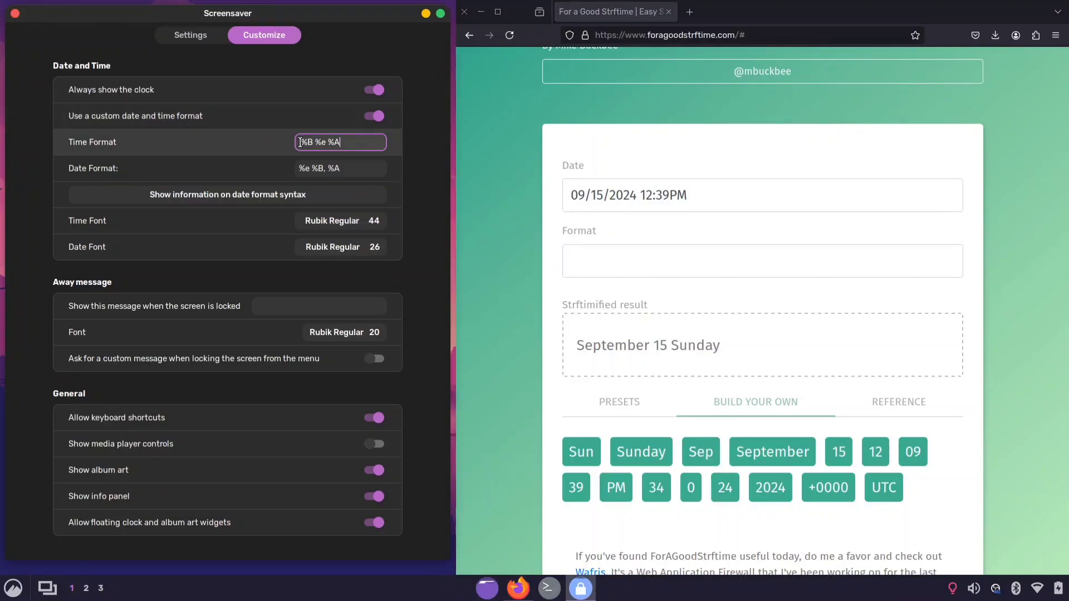
key("super+l")
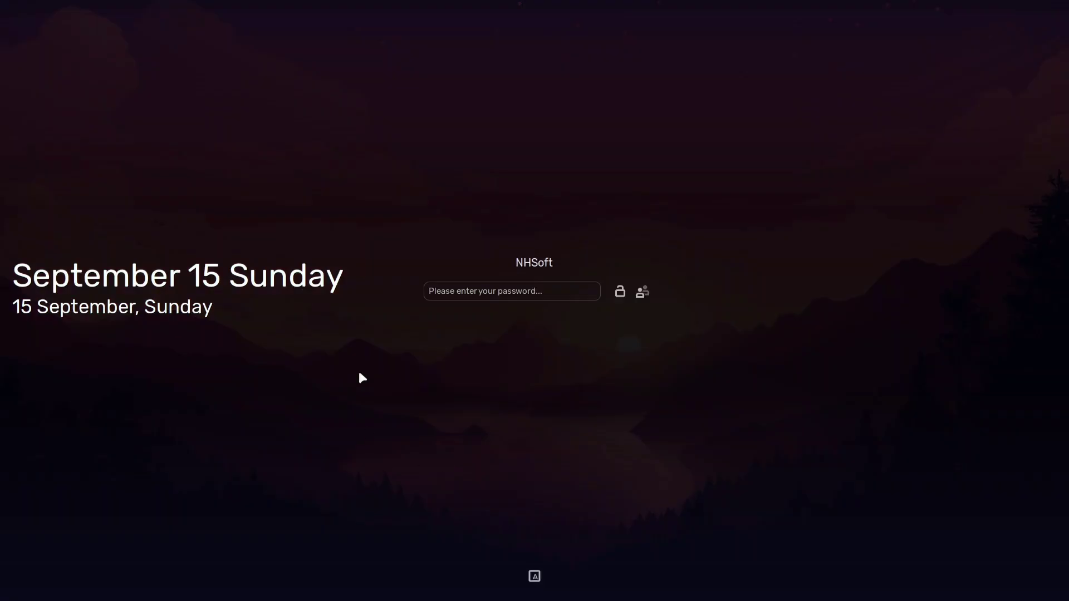
- Type 'vaagatama' to complete 'svaagatama' in the lock-screen Time Format field
type("vaagatama")
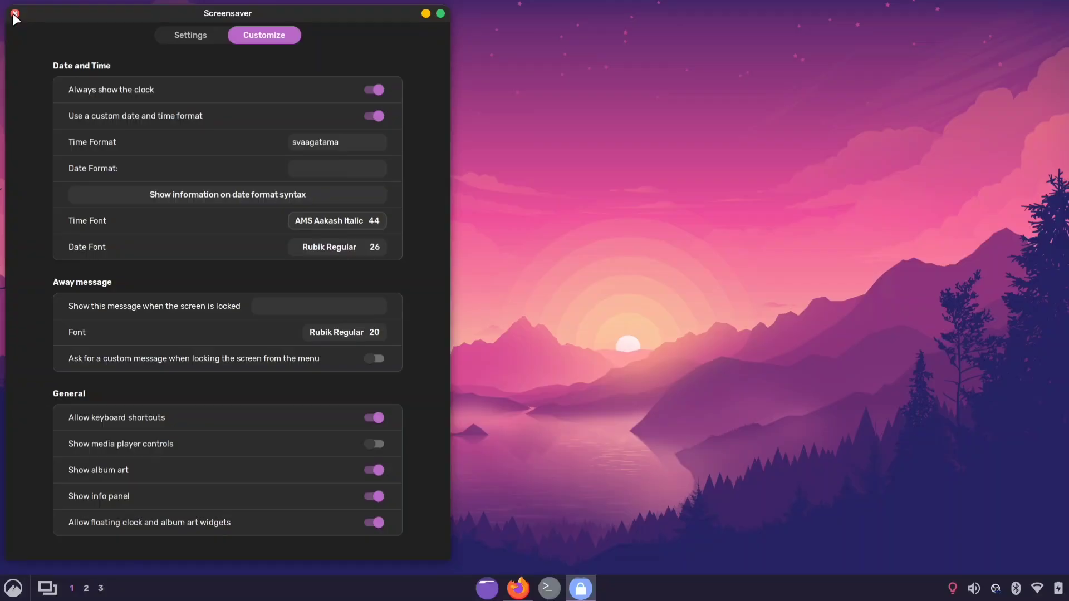
- Launch System Settings from the Settings section of the menu
scroll(348, 558, "down", 6)
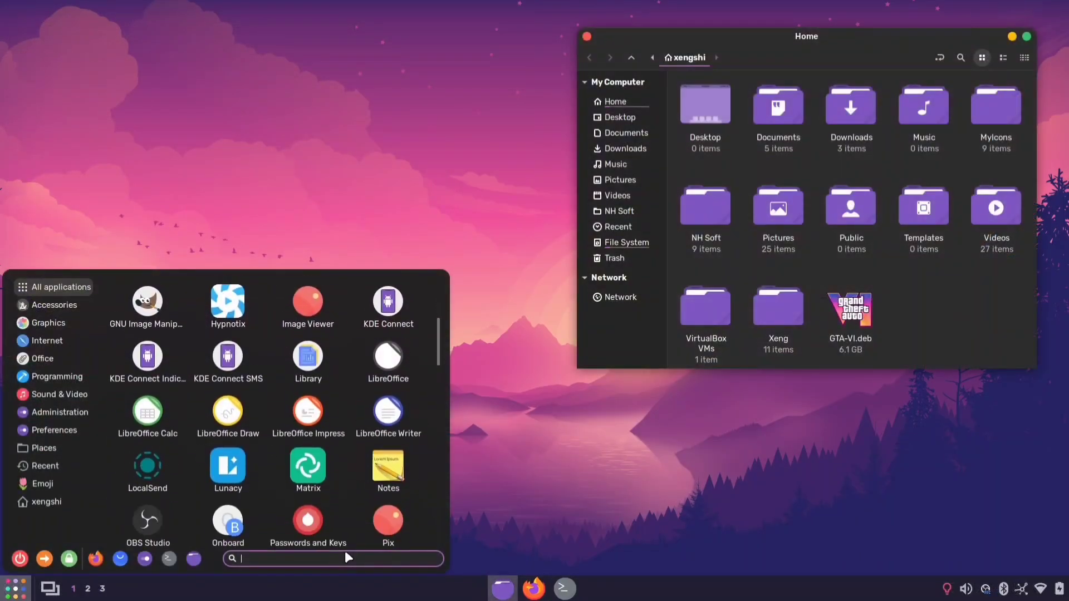
scroll(345, 550, "down", 5)
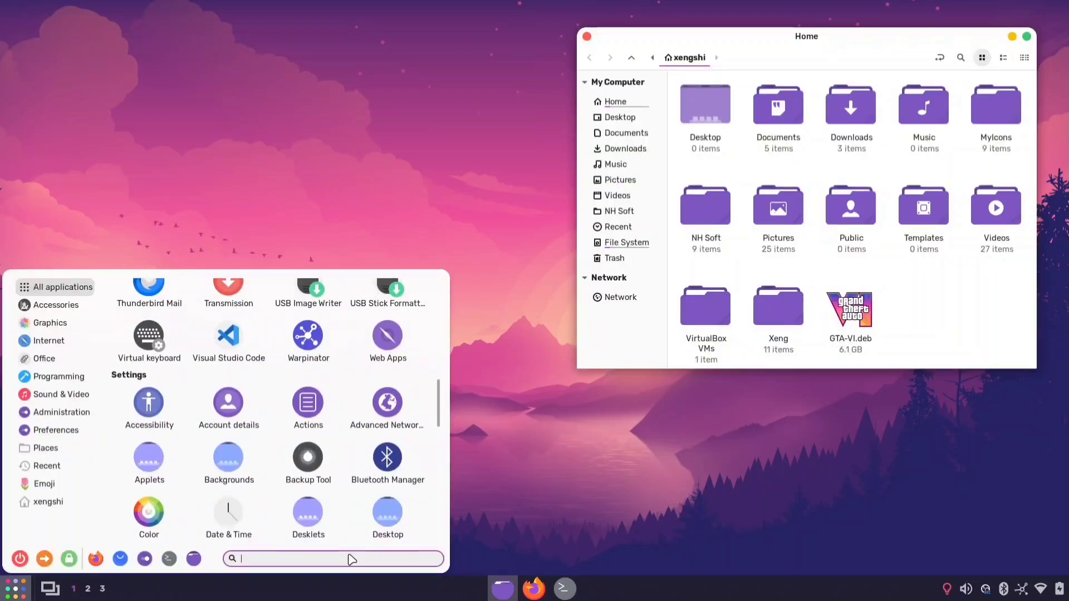
scroll(352, 559, "down", 2)
left_click(144, 558)
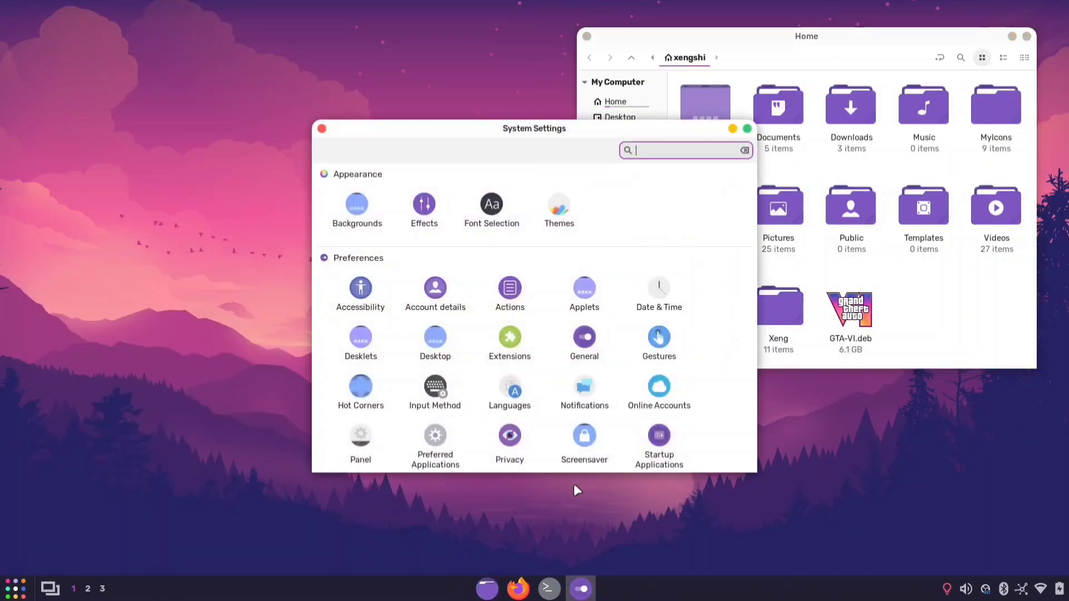
- Move the System Settings window to the left beside the Home folder, then switch windows with Alt+Tab
left_click_drag(559, 131, 269, 135)
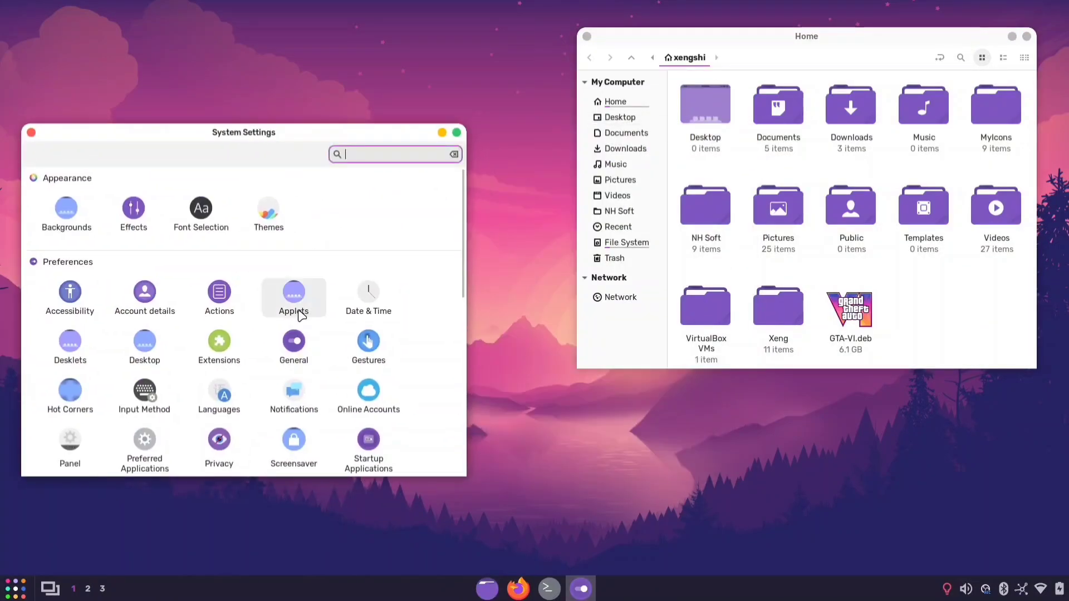
scroll(295, 312, "down", 10)
scroll(301, 316, "up", 10)
key("alt+Tab")
key("alt+Tab")
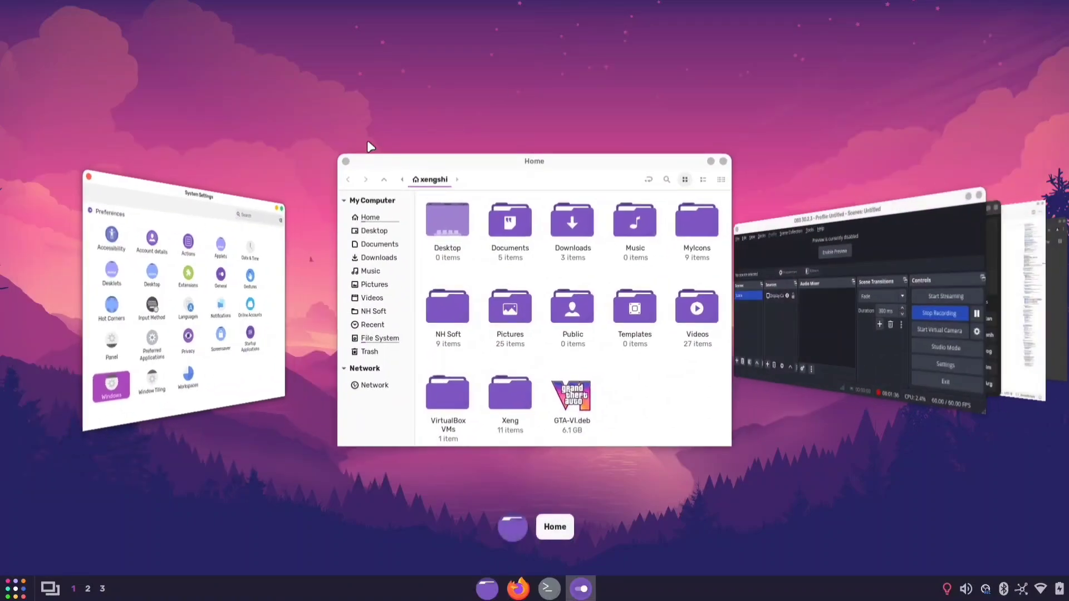